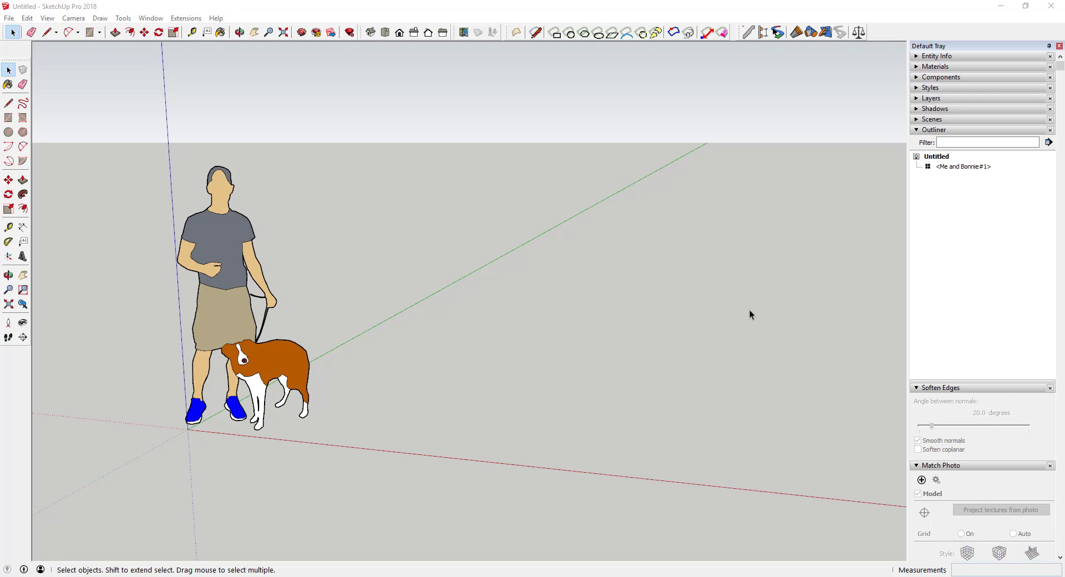
pyautogui.scroll(2, 747, 309)
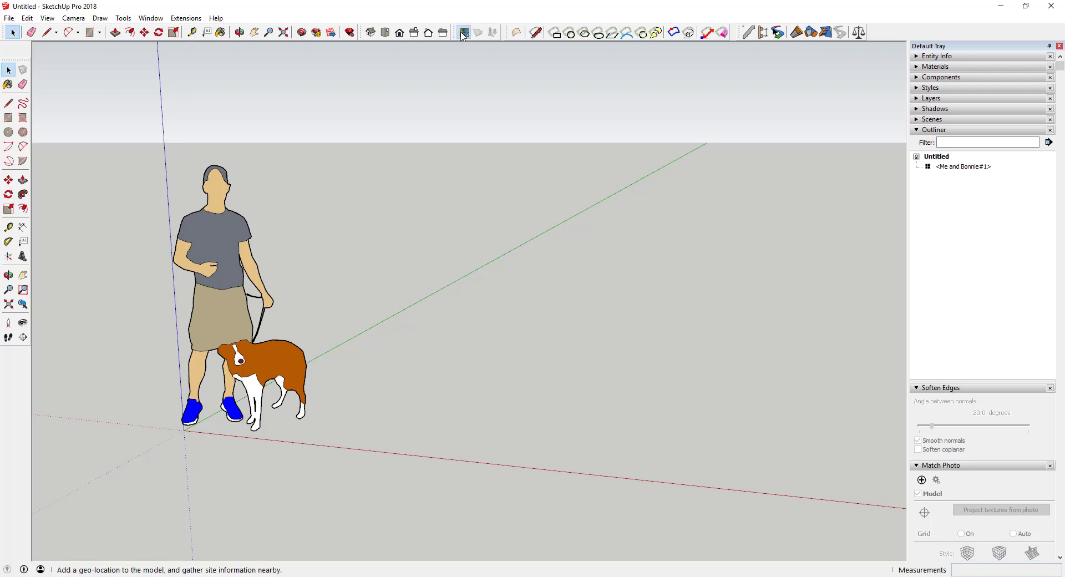
pyautogui.click(463, 34)
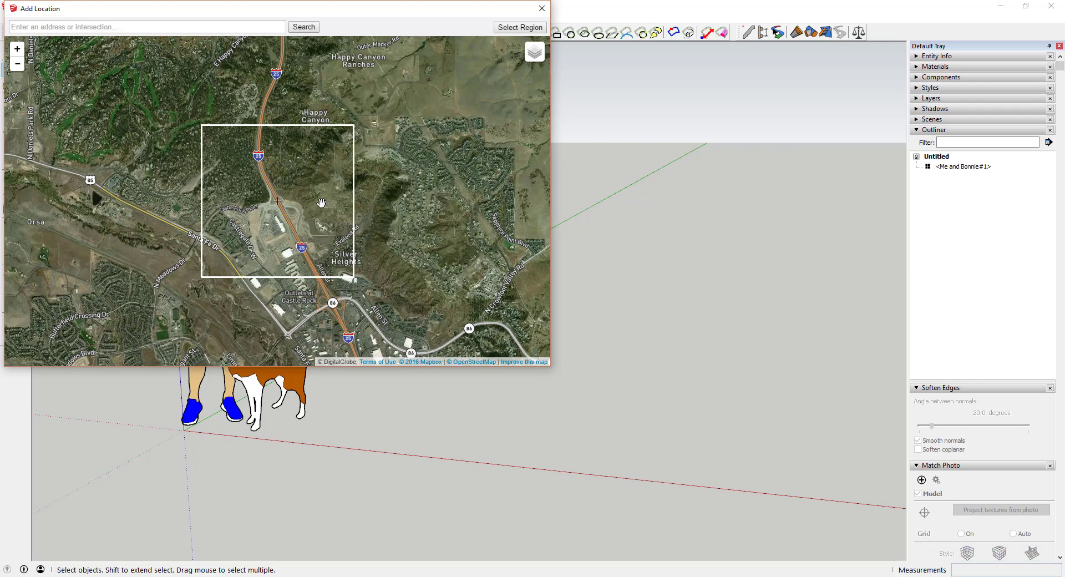
pyautogui.moveTo(391, 12); pyautogui.dragTo(417, 102)
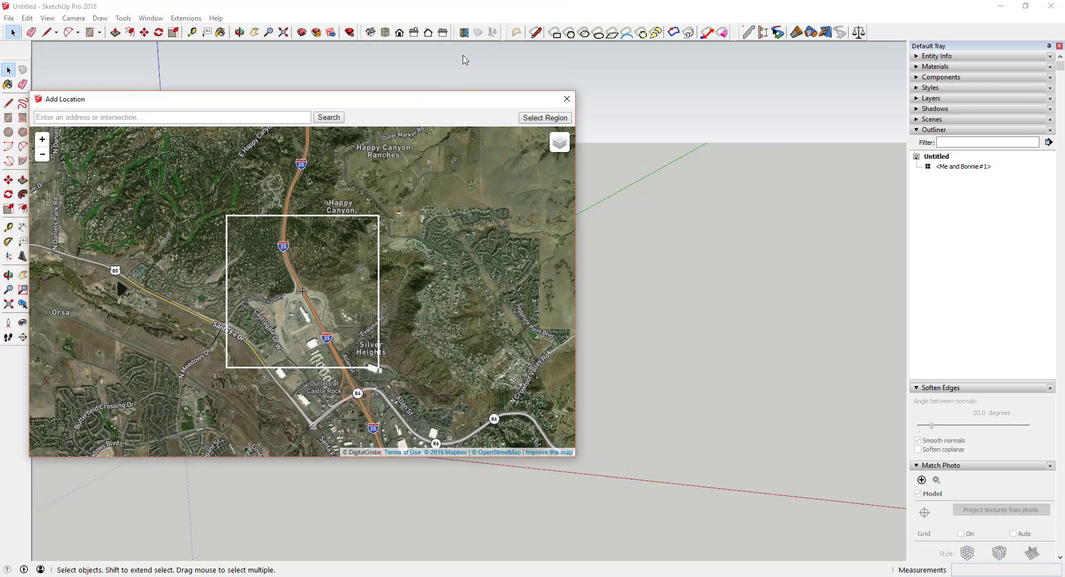
pyautogui.click(567, 99)
pyautogui.click(562, 102)
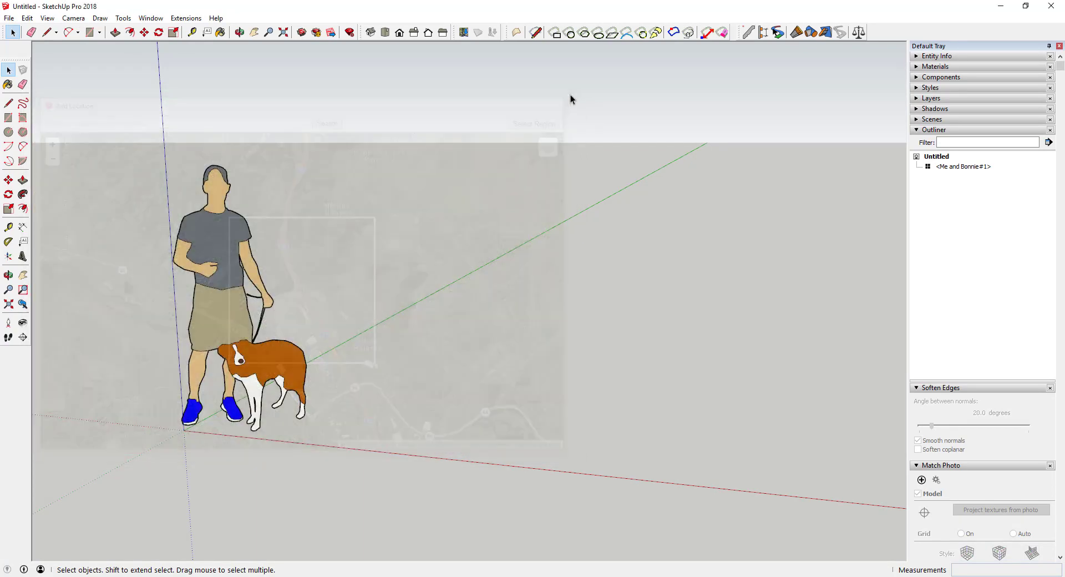
# Look up the Location toolbar in the list of available toolbars
pyautogui.click(47, 17)
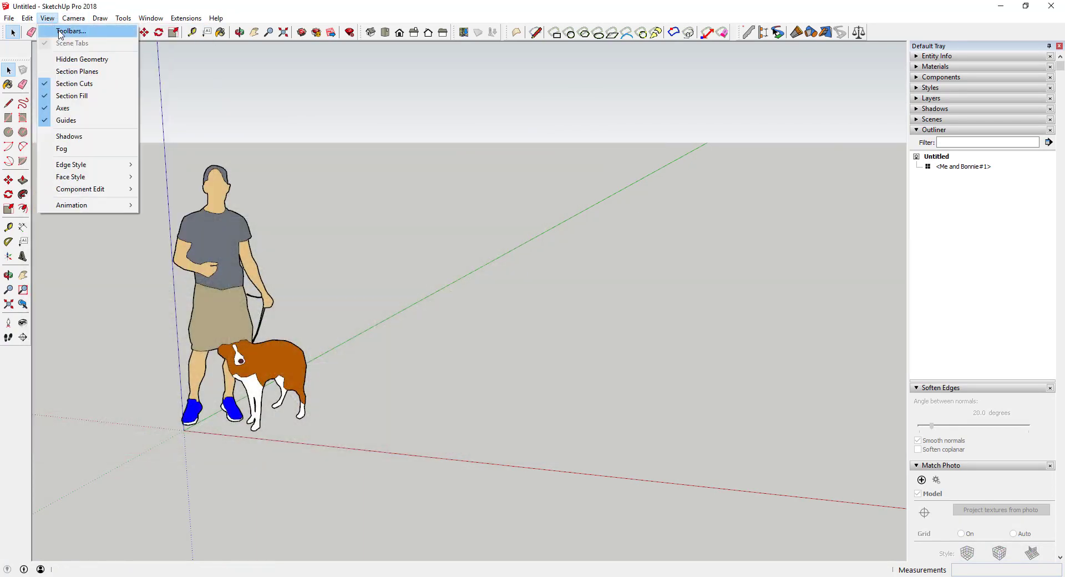
pyautogui.click(68, 29)
pyautogui.scroll(-8, 520, 306)
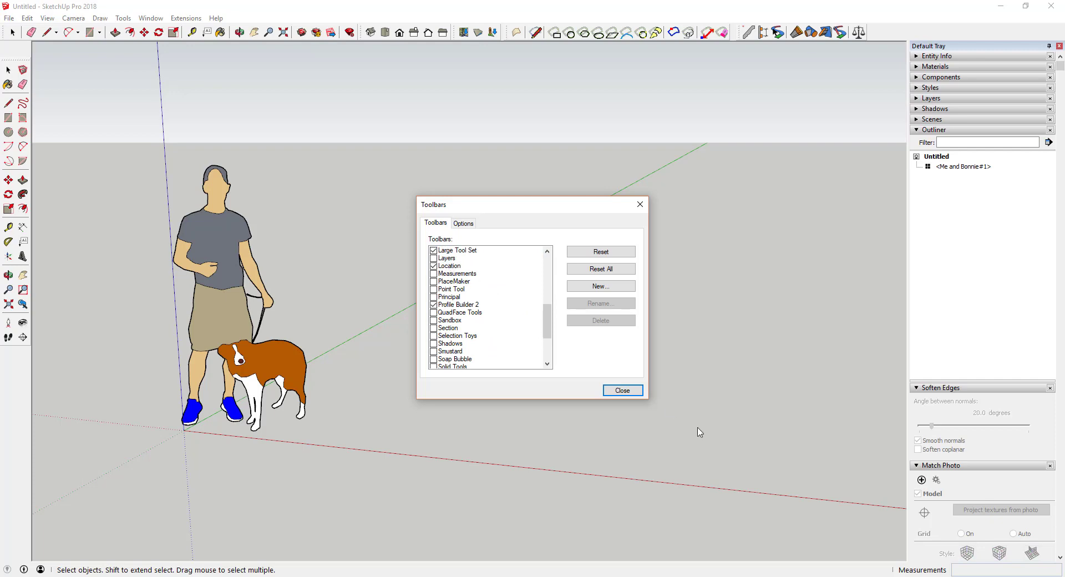
pyautogui.click(622, 390)
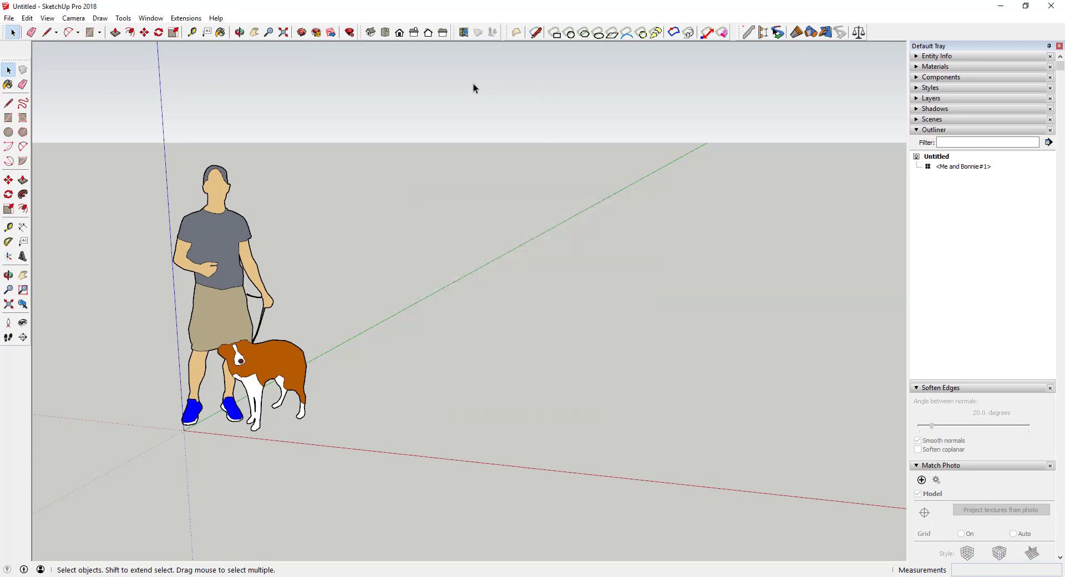
# Geo-locate the model by grabbing the square map region around the I-25 interchange north of Castle Rock
pyautogui.click(463, 34)
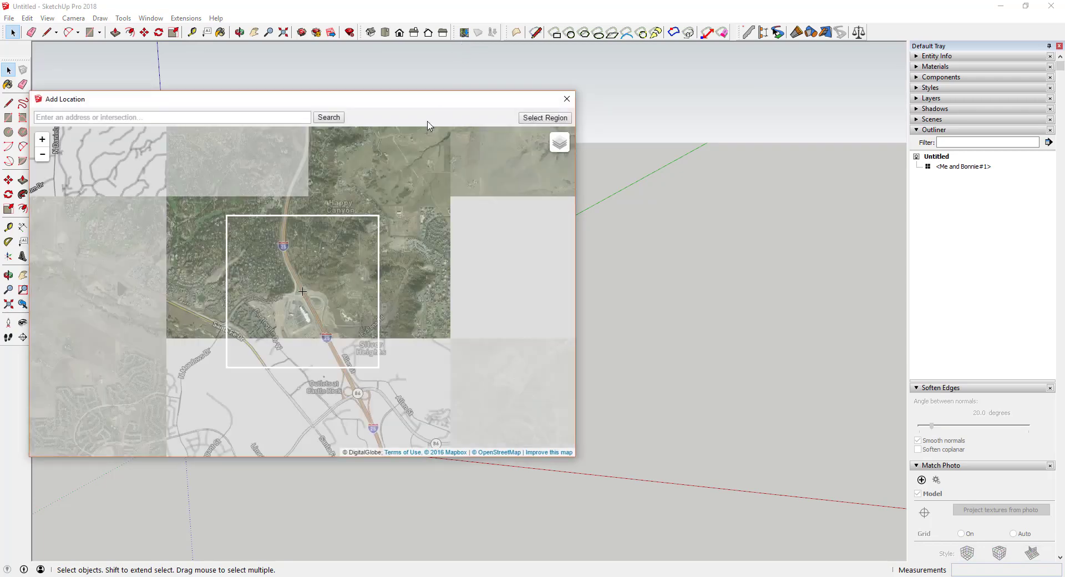
pyautogui.moveTo(342, 312); pyautogui.dragTo(348, 324)
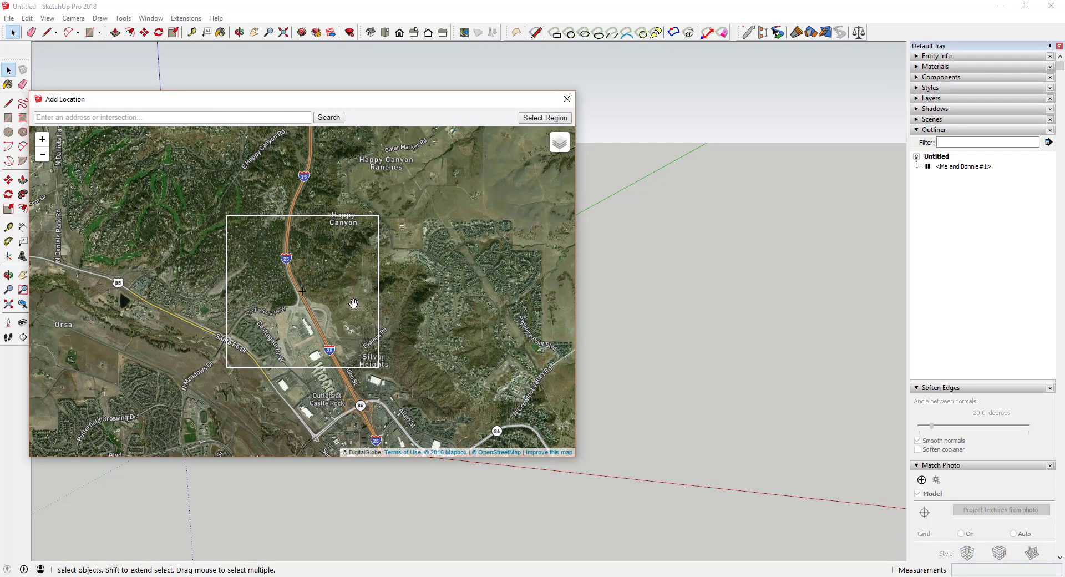
pyautogui.moveTo(306, 279); pyautogui.dragTo(291, 273)
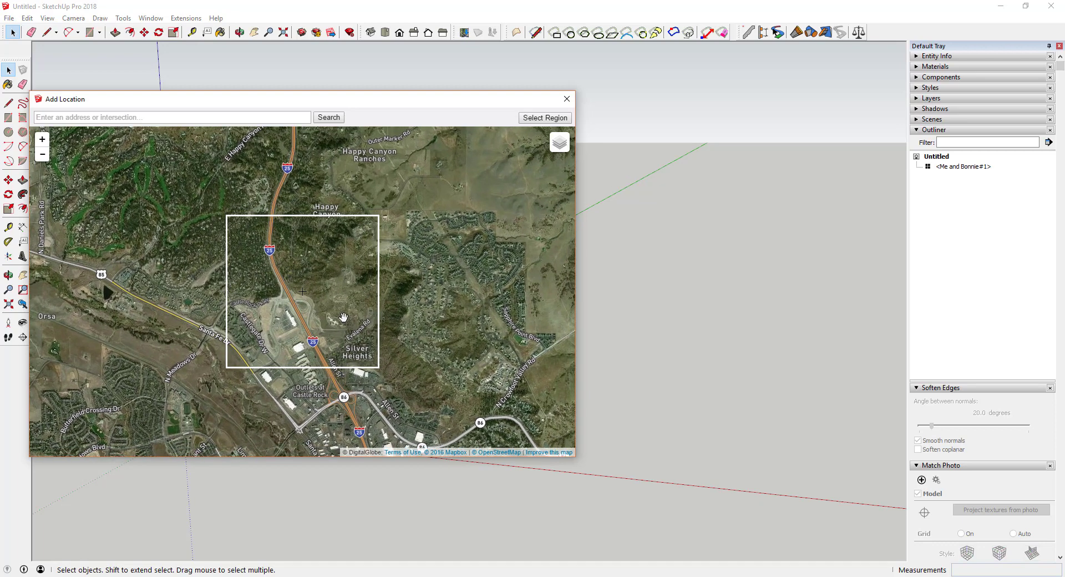
pyautogui.click(545, 117)
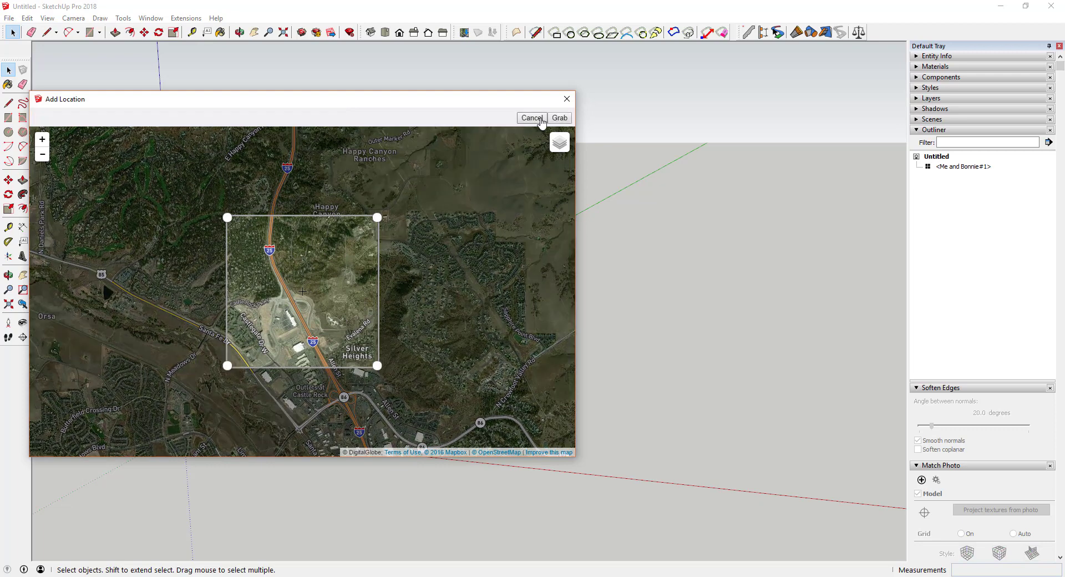
pyautogui.click(560, 118)
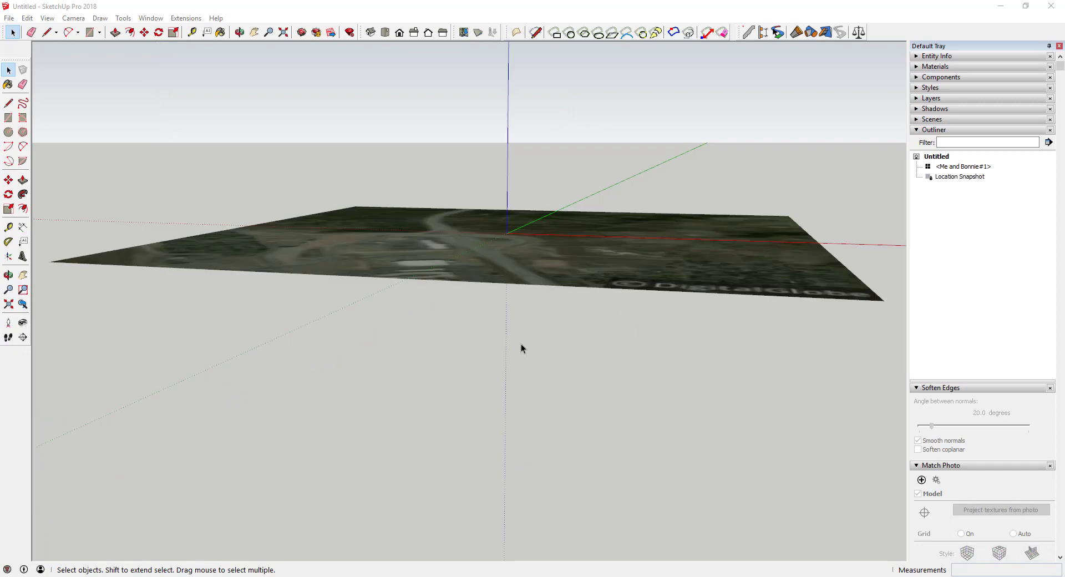
# Display the imported location as 3D terrain instead of the flat snapshot
pyautogui.moveTo(521, 350); pyautogui.dragTo(719, 364, button='middle')
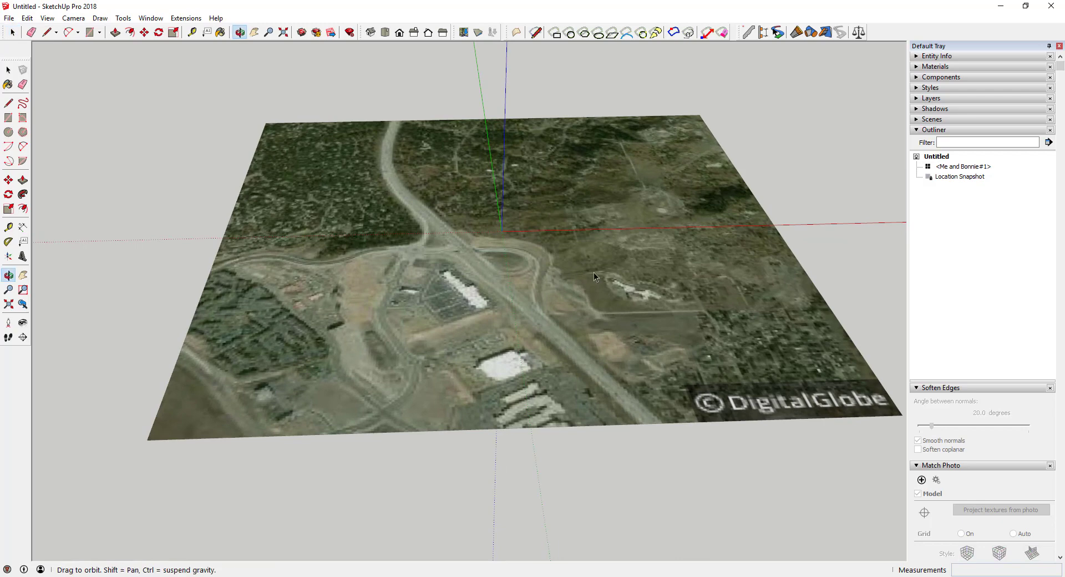
pyautogui.moveTo(594, 272); pyautogui.dragTo(654, 221, button='middle')
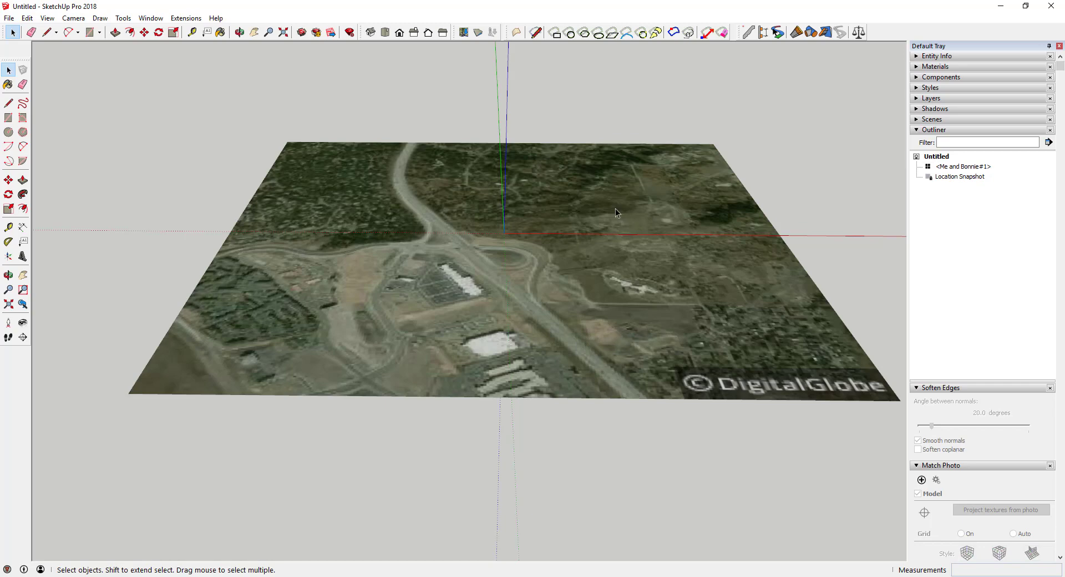
pyautogui.click(478, 33)
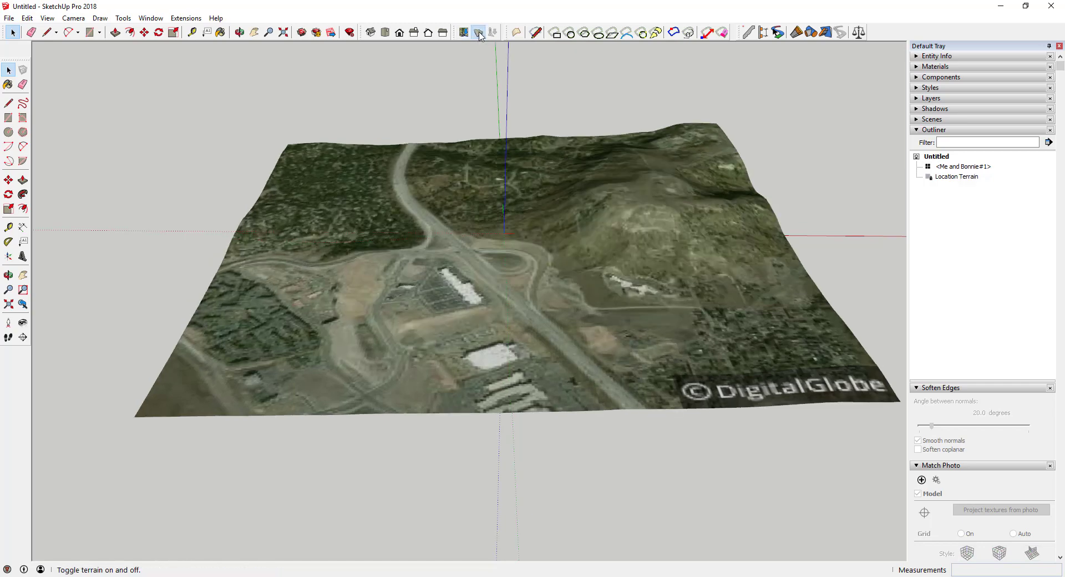
# Examine the relief of the imported terrain around the highway and the hill from several angles
pyautogui.moveTo(604, 331); pyautogui.dragTo(639, 267, button='middle')
pyautogui.scroll(-3, 469, 233)
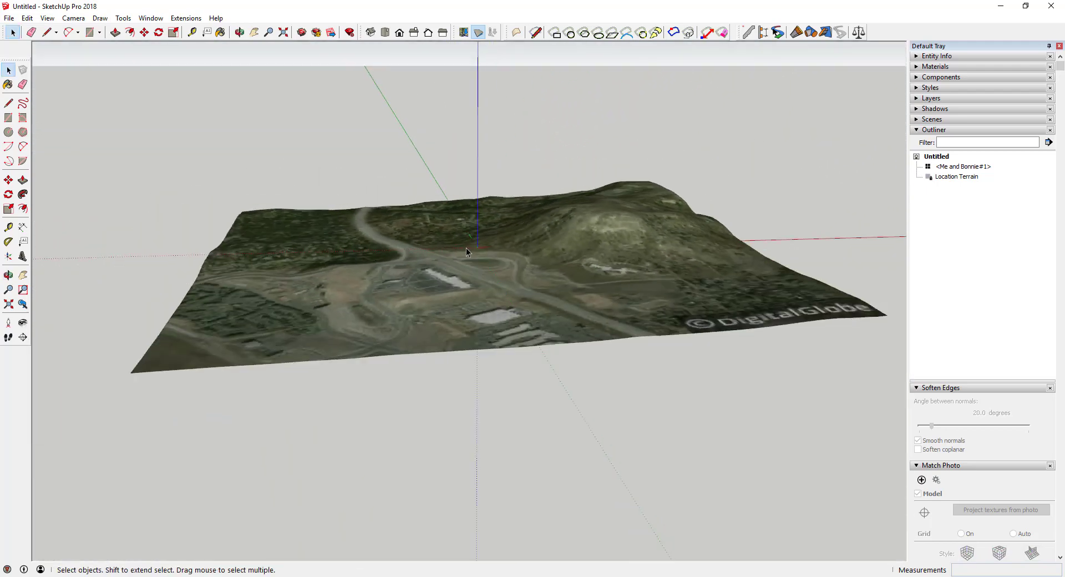
pyautogui.moveTo(466, 247); pyautogui.dragTo(493, 322, button='middle')
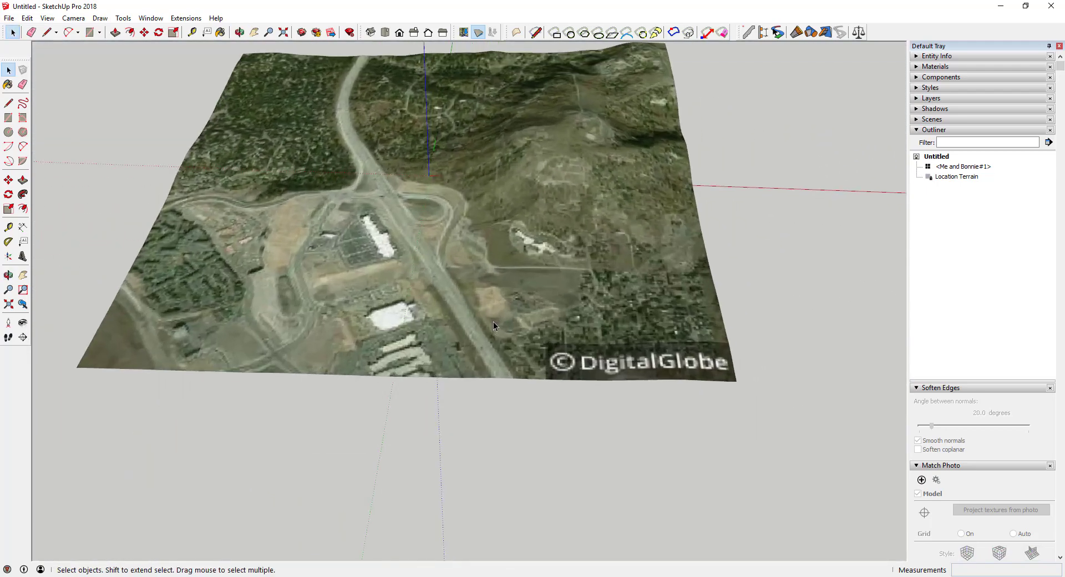
pyautogui.scroll(2, 493, 322)
pyautogui.scroll(-5, 439, 268)
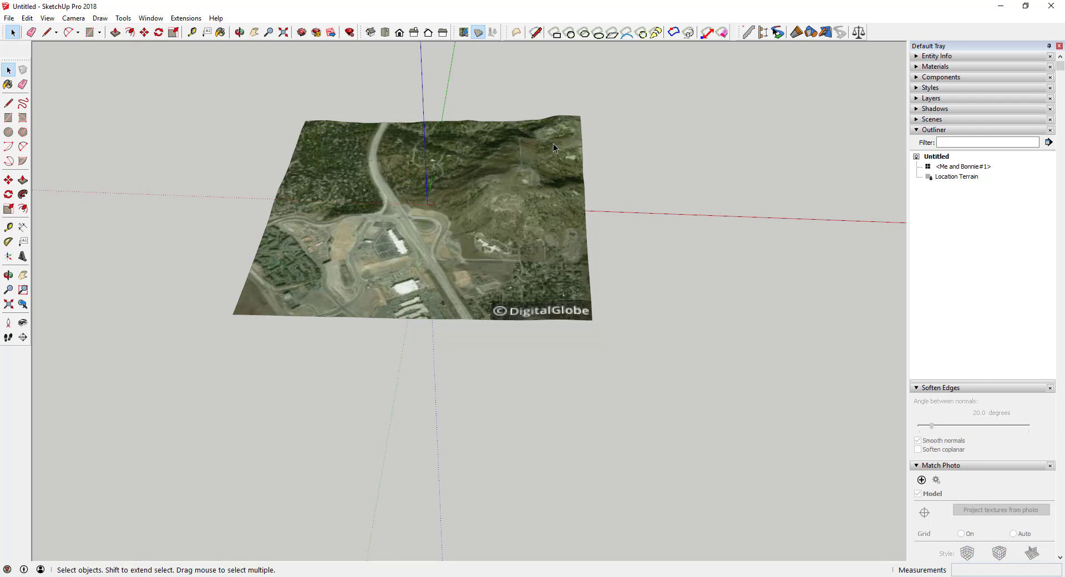
pyautogui.scroll(3, 457, 244)
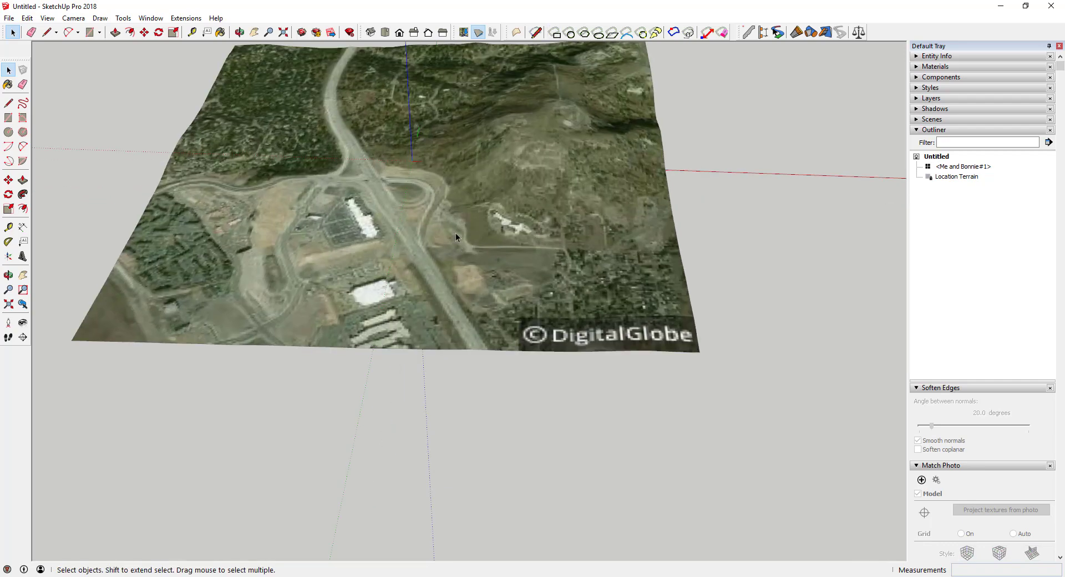
pyautogui.moveTo(455, 232); pyautogui.dragTo(526, 179, button='middle')
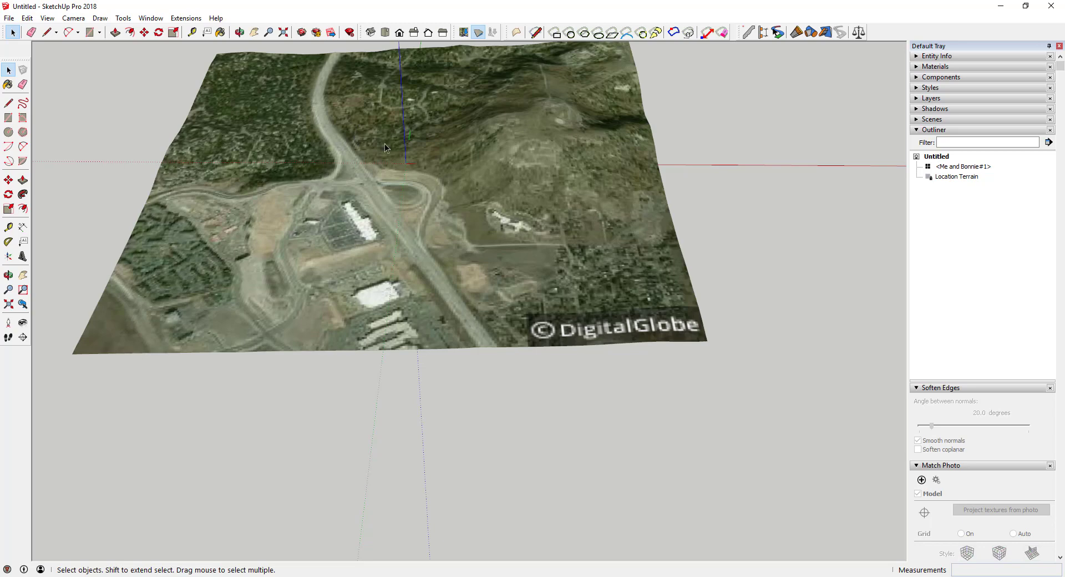
# Draw a plain line about 4822' long on the terrain surface, following the highway from the near terrain edge to its bend
pyautogui.moveTo(474, 205); pyautogui.dragTo(515, 274, button='middle')
pyautogui.scroll(3, 507, 227)
pyautogui.scroll(3, 515, 274)
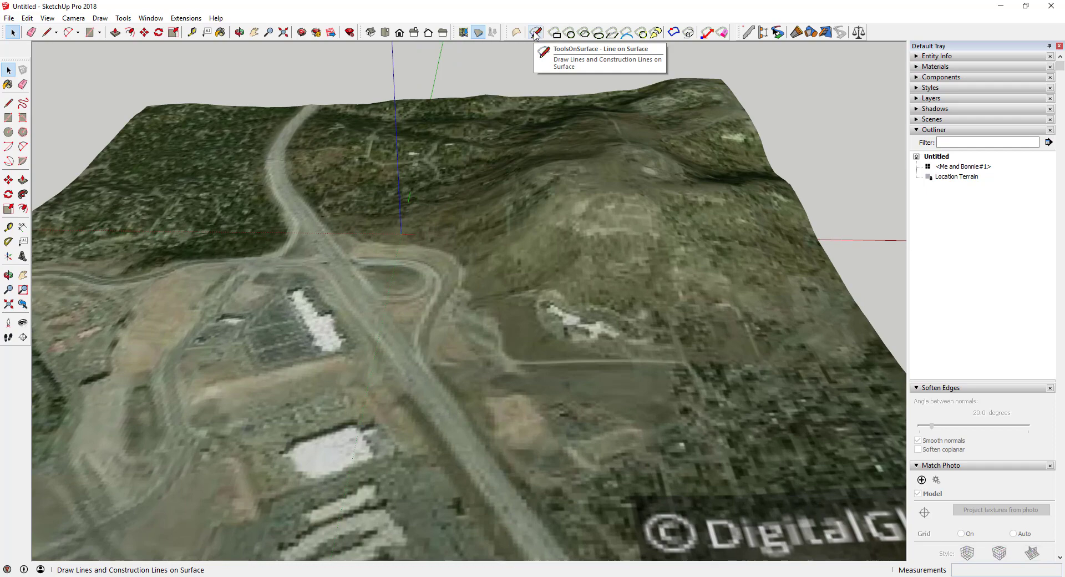
pyautogui.click(534, 34)
pyautogui.moveTo(428, 199); pyautogui.dragTo(481, 388, button='middle')
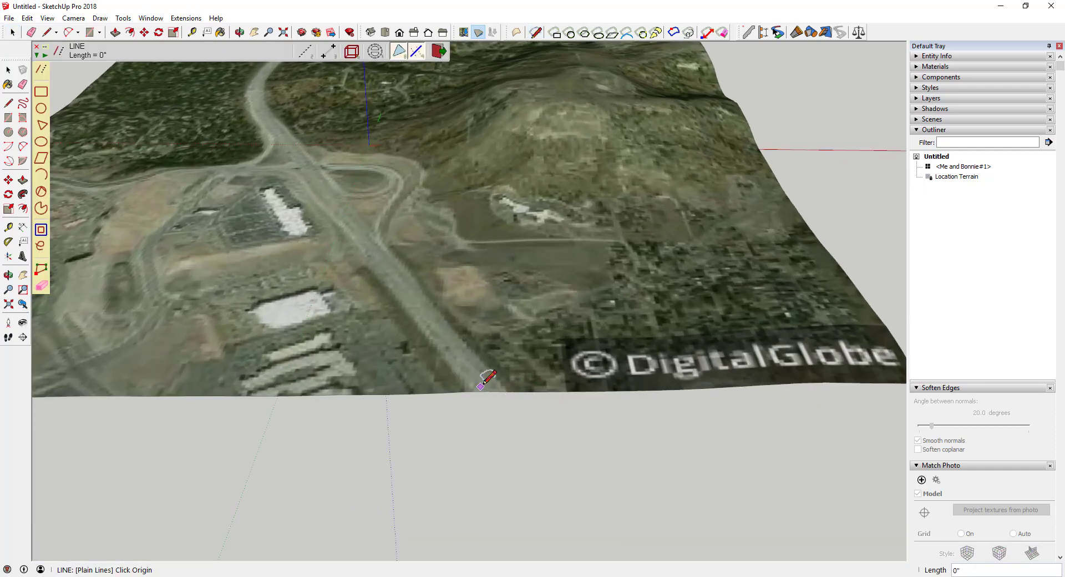
pyautogui.click(482, 385)
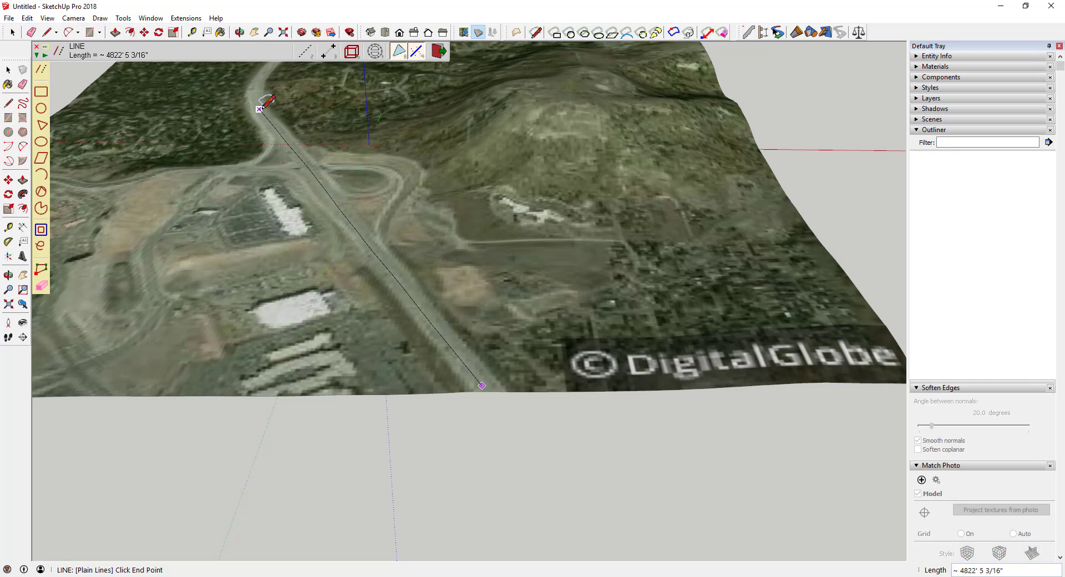
pyautogui.click(259, 108)
pyautogui.press('space')
# Inspect how the drawn highway line follows the terrain, up close and along its full length
pyautogui.scroll(5, 372, 265)
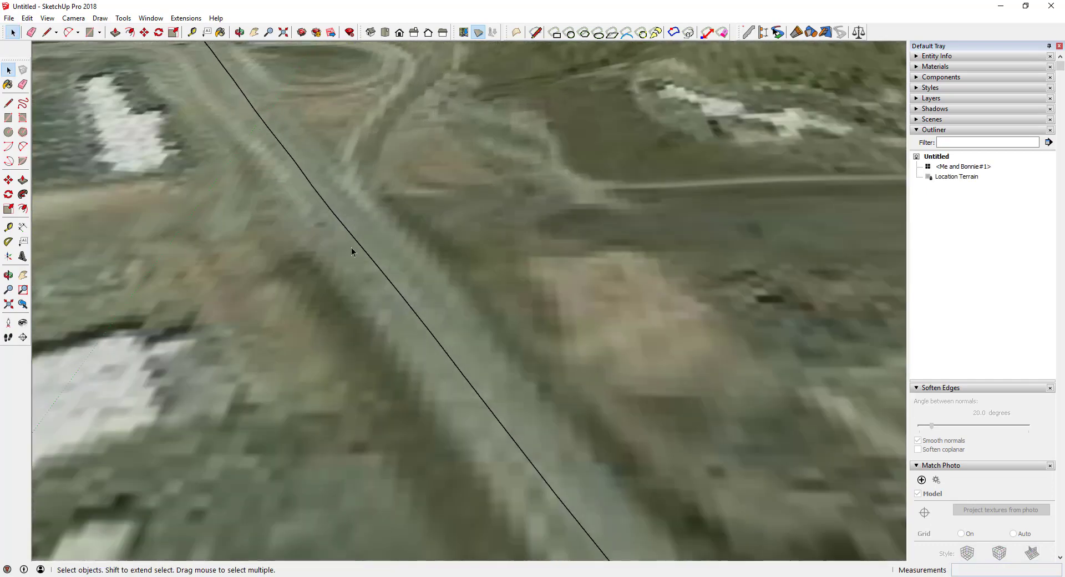
pyautogui.moveTo(352, 251); pyautogui.dragTo(327, 177, button='middle')
pyautogui.scroll(-5, 247, 71)
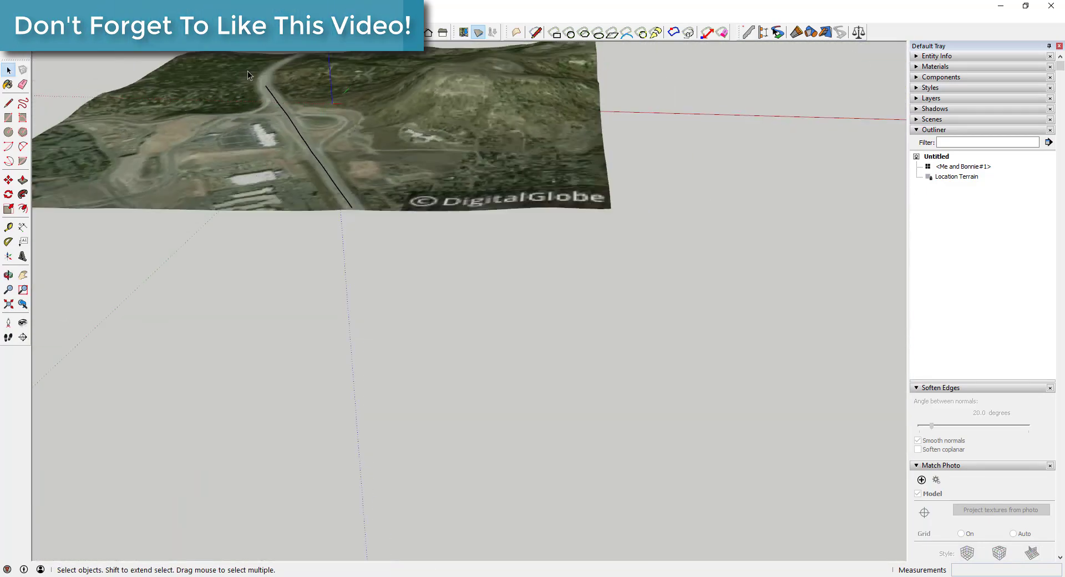
pyautogui.scroll(6, 284, 80)
pyautogui.scroll(-2, 295, 110)
pyautogui.scroll(-4, 295, 109)
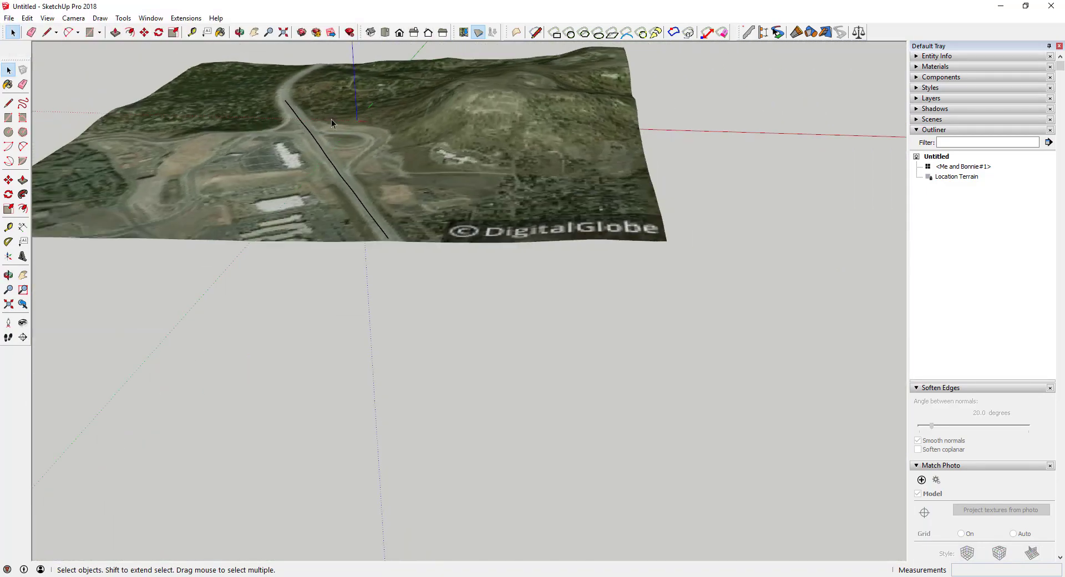
pyautogui.scroll(3, 331, 120)
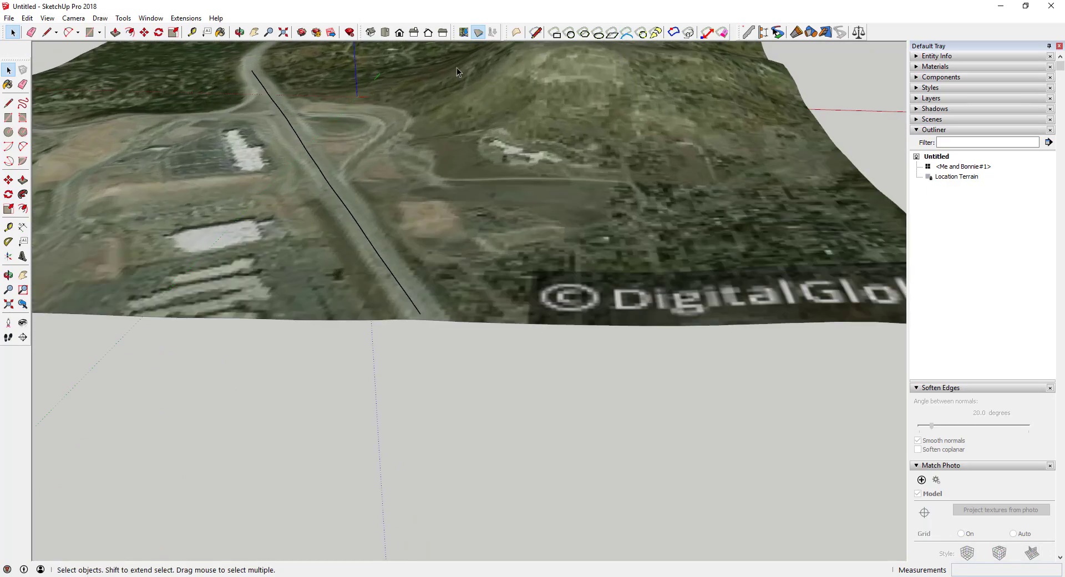
pyautogui.moveTo(457, 68); pyautogui.dragTo(281, 139, button='middle')
pyautogui.moveTo(348, 123); pyautogui.dragTo(418, 287, button='middle')
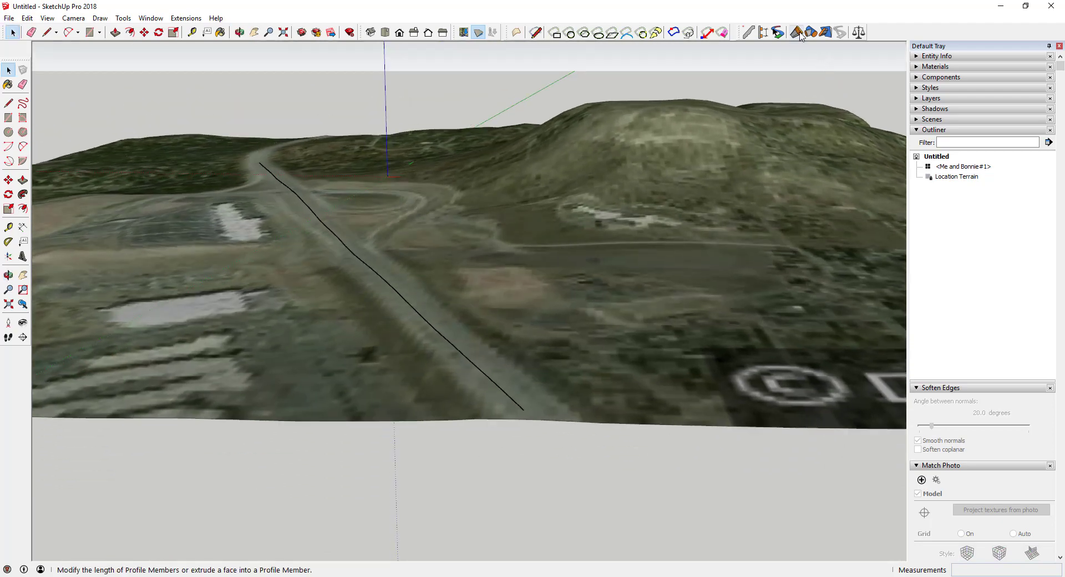
pyautogui.click(777, 34)
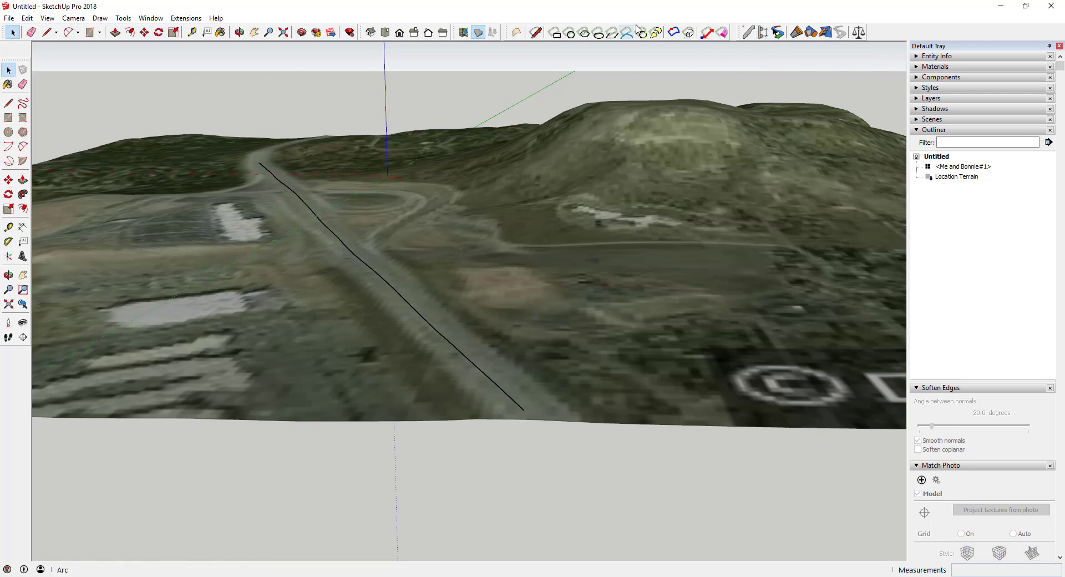
pyautogui.click(766, 37)
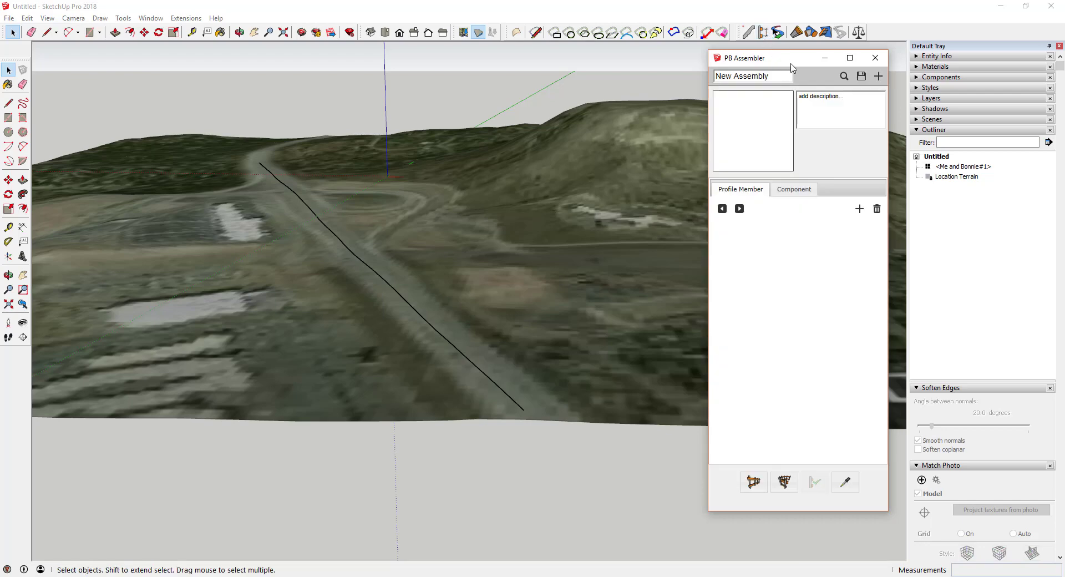
pyautogui.click(875, 58)
# Float the Profile Builder 2 toolbar over the model area and open the profile settings dialog
pyautogui.moveTo(743, 32); pyautogui.dragTo(42, 75)
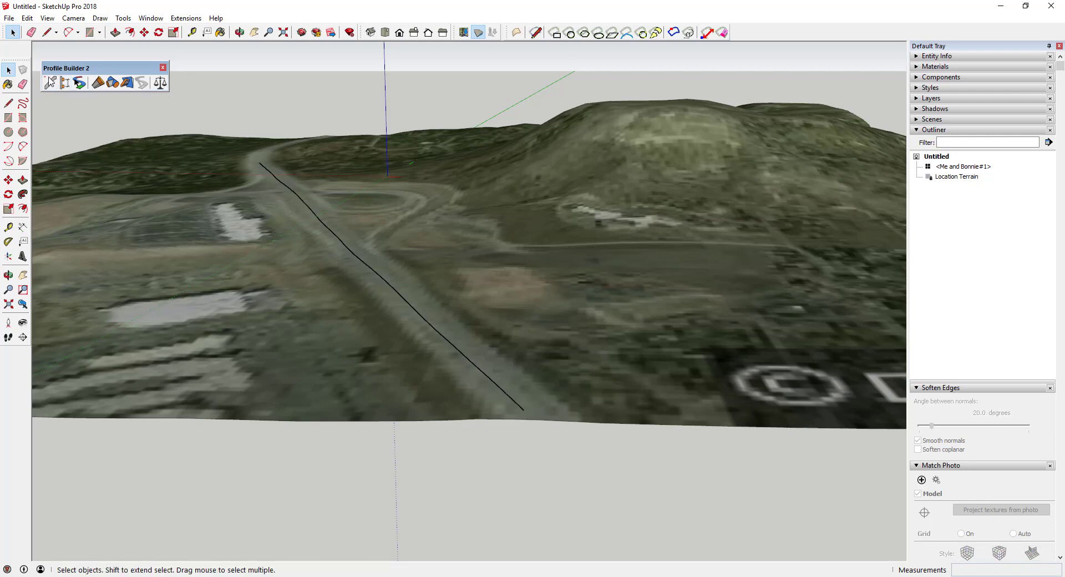
pyautogui.click(50, 83)
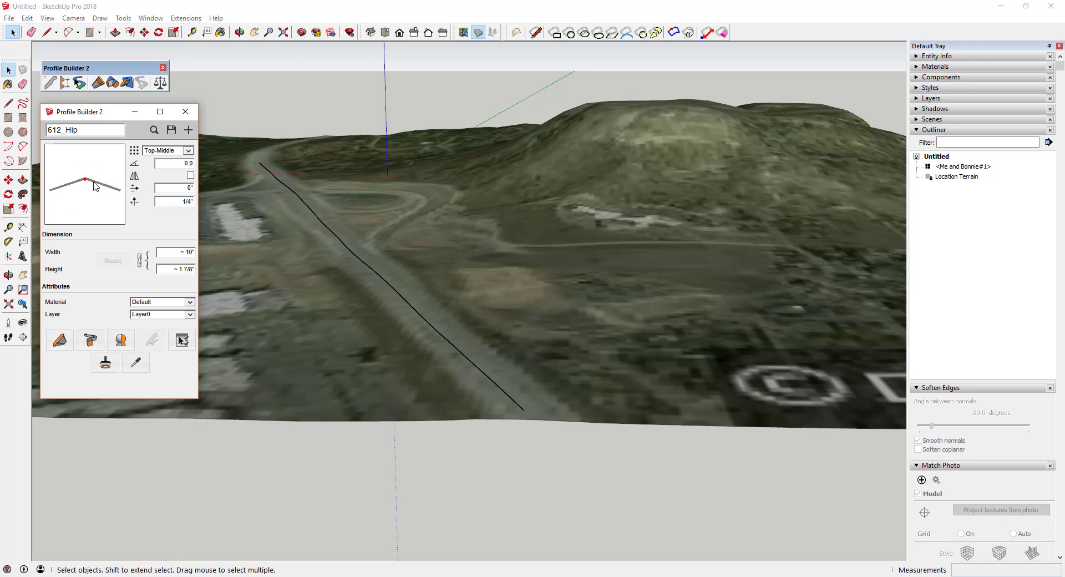
# Try to build the 612_Hip profile along the drawn highway line
pyautogui.click(447, 338)
pyautogui.moveTo(447, 338); pyautogui.dragTo(259, 271, button='middle')
pyautogui.click(92, 353)
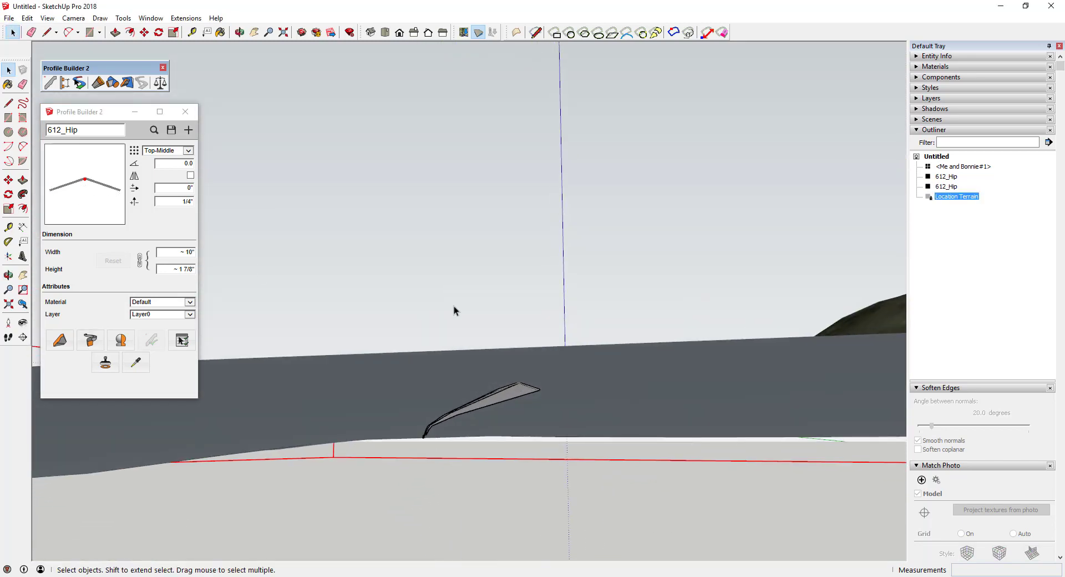
pyautogui.moveTo(454, 310); pyautogui.dragTo(566, 425, button='middle')
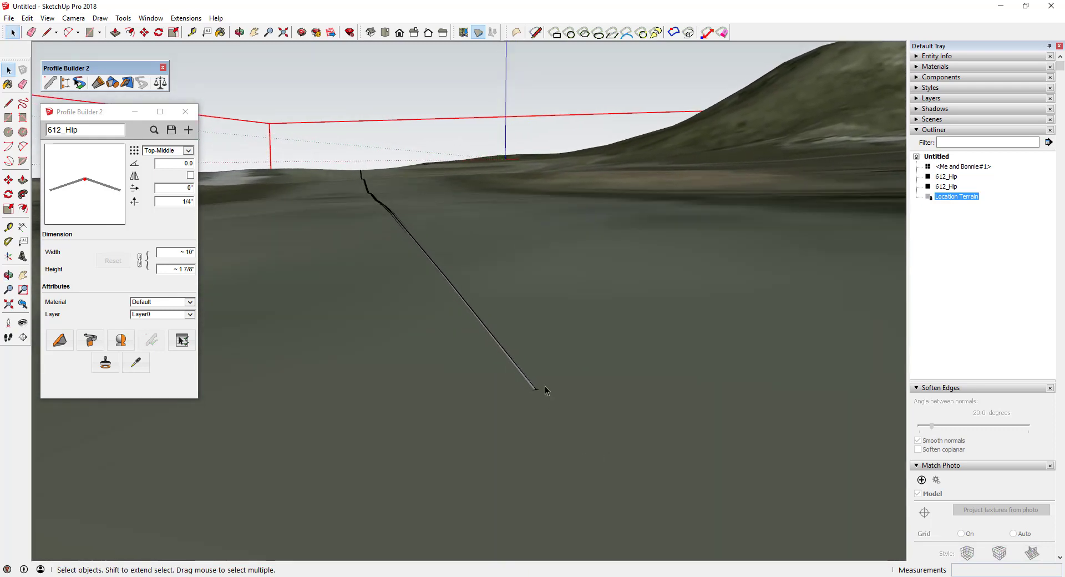
pyautogui.hotkey('ctrl', 'z')
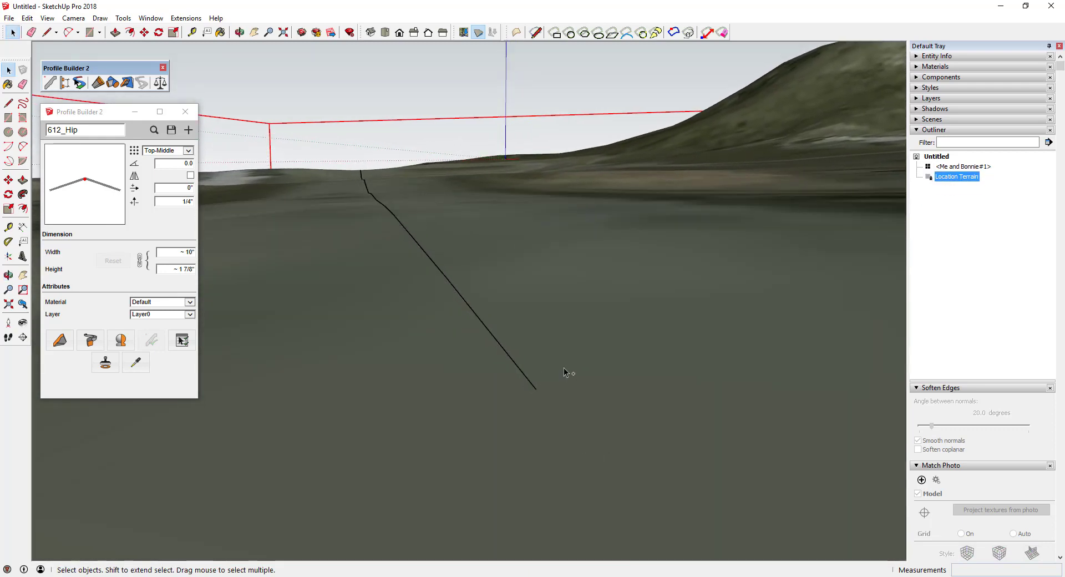
# Close the profile settings dialog and load the Roadway assembly from the Assembly Examples library into the PB Assembler
pyautogui.moveTo(538, 367); pyautogui.dragTo(414, 232, button='middle')
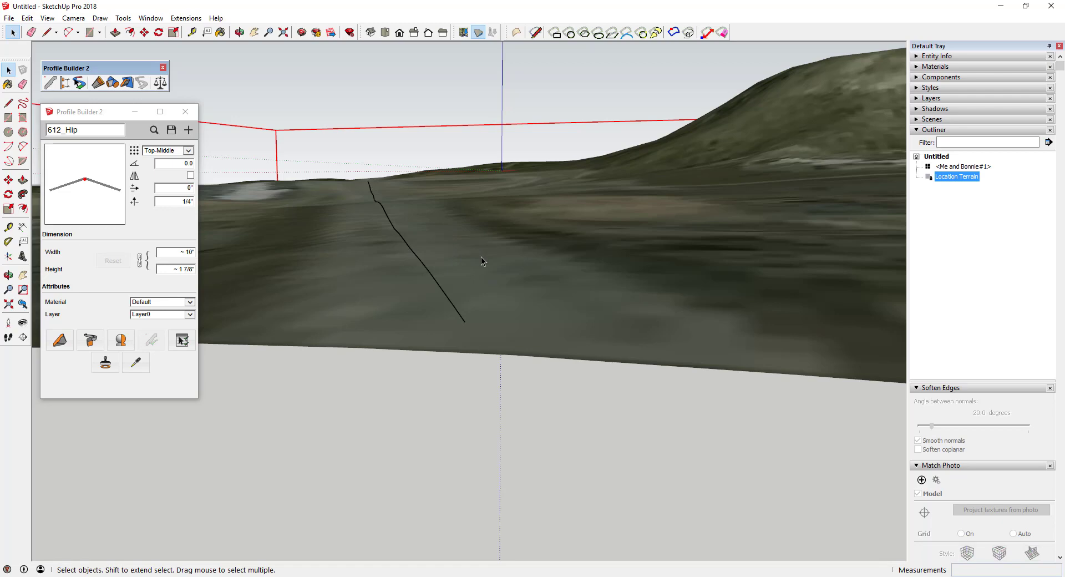
pyautogui.moveTo(467, 264); pyautogui.dragTo(516, 289, button='middle')
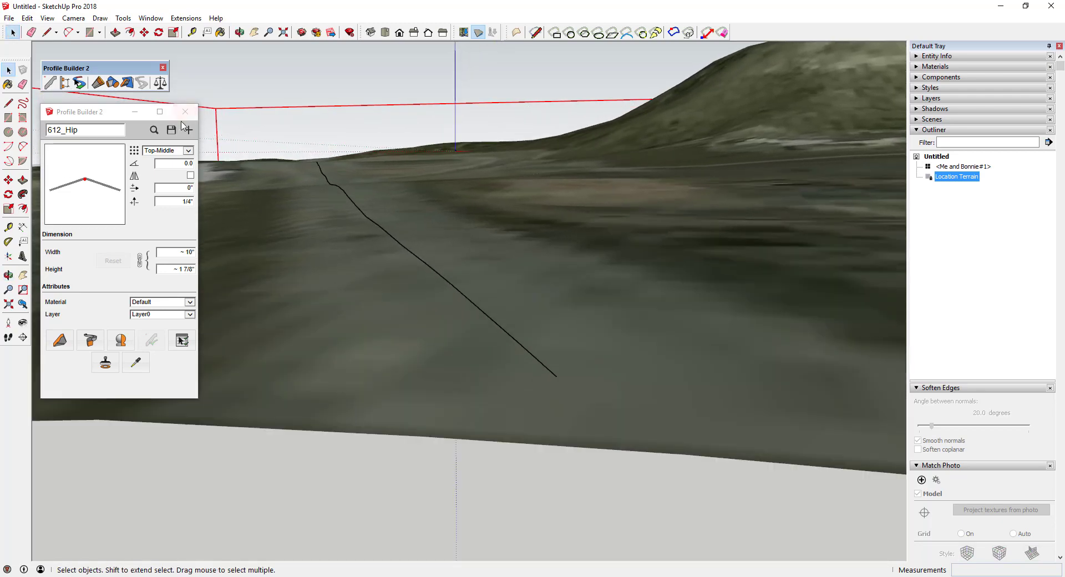
pyautogui.click(185, 111)
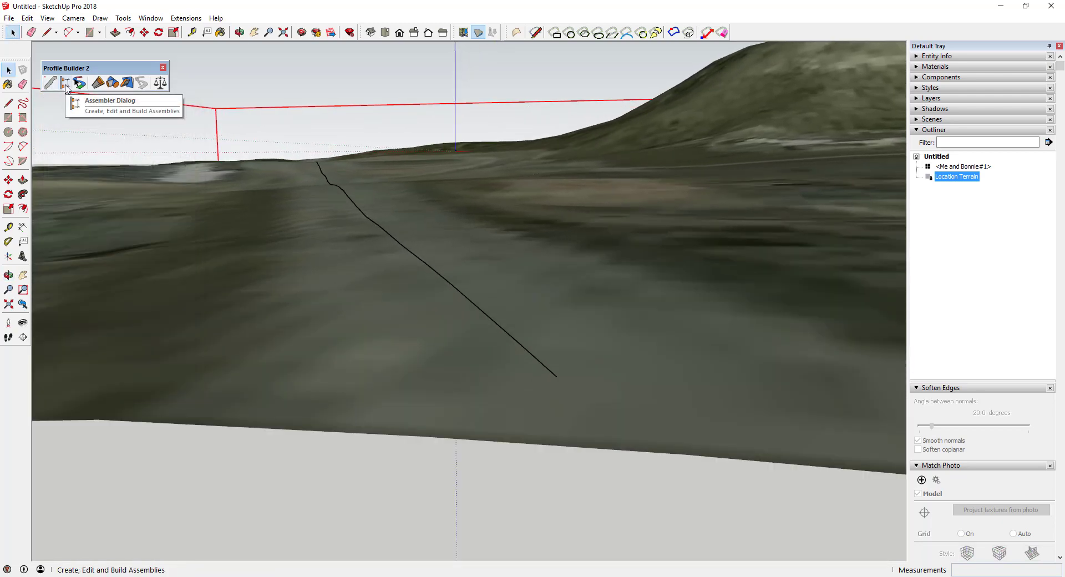
pyautogui.click(65, 84)
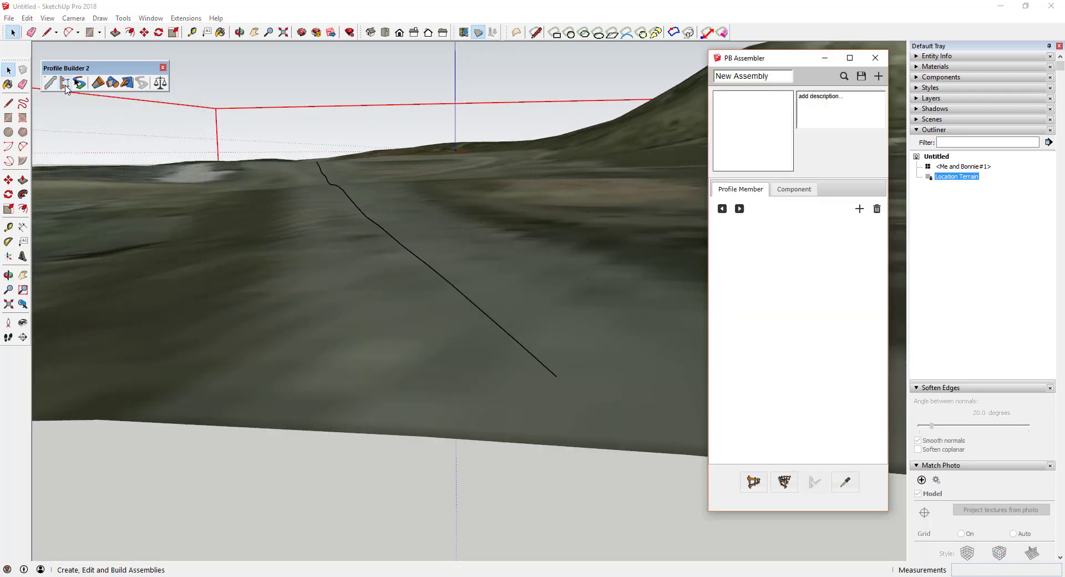
pyautogui.click(844, 76)
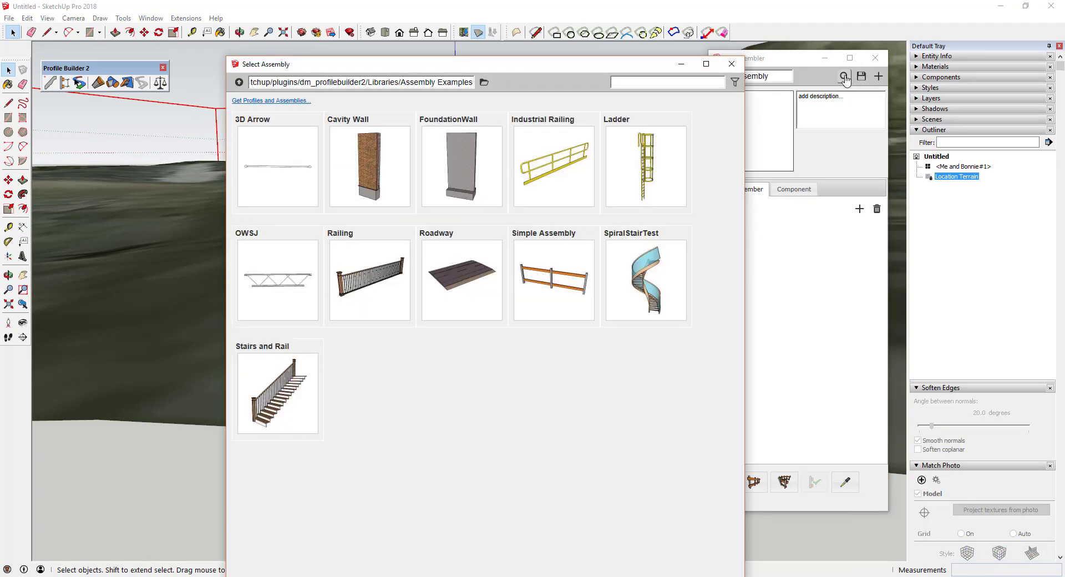
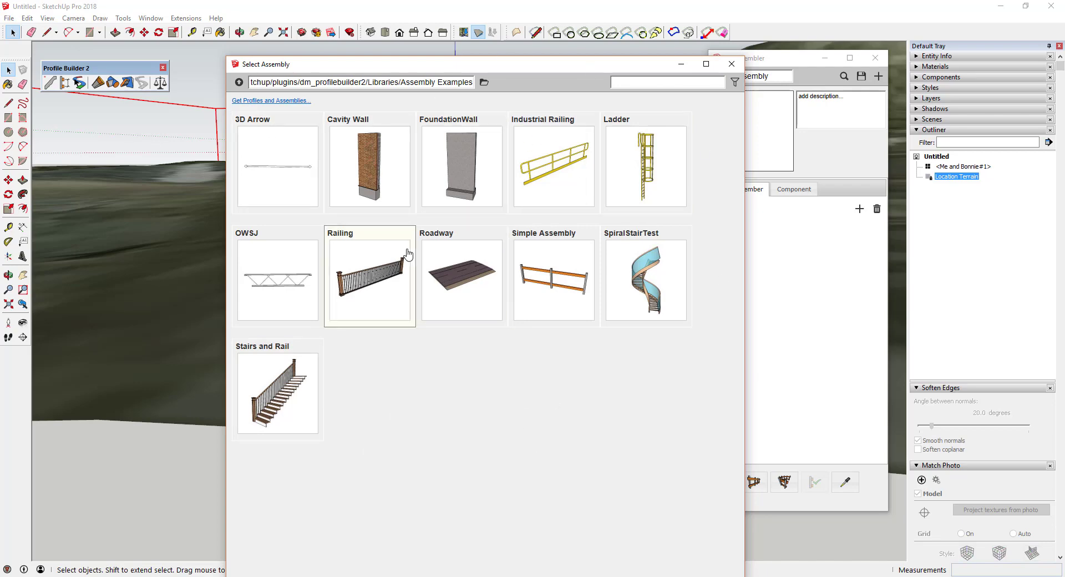
pyautogui.click(458, 286)
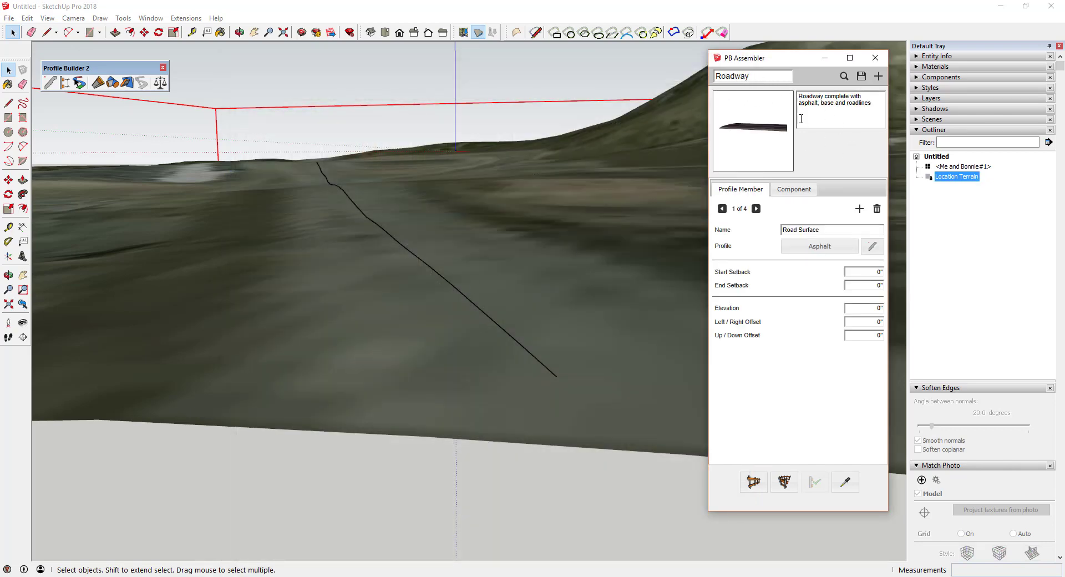
# Build the Roadway assembly along the drawn highway line on the terrain
pyautogui.scroll(3, 649, 305)
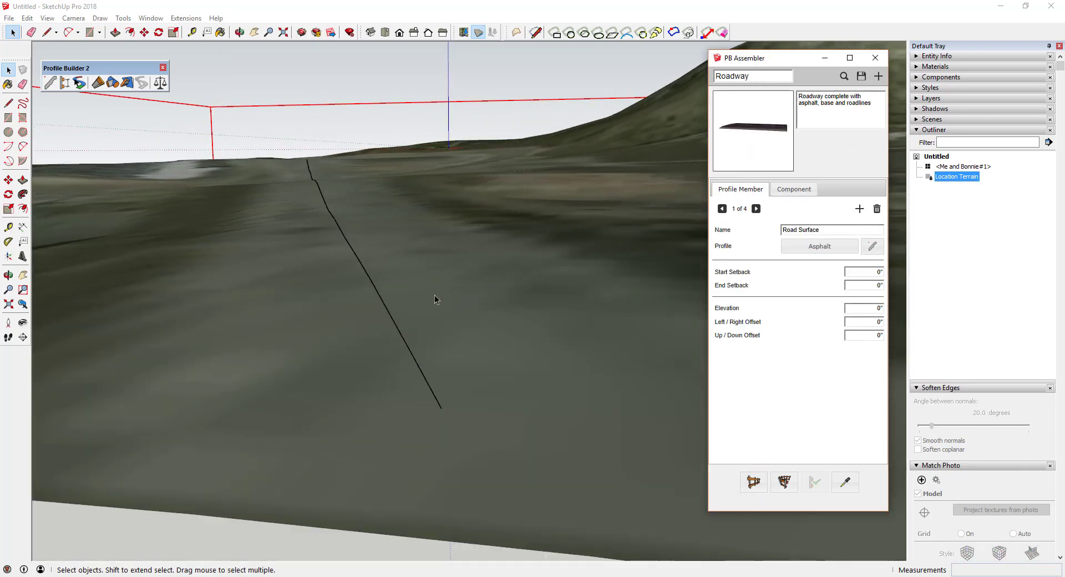
pyautogui.click(396, 330)
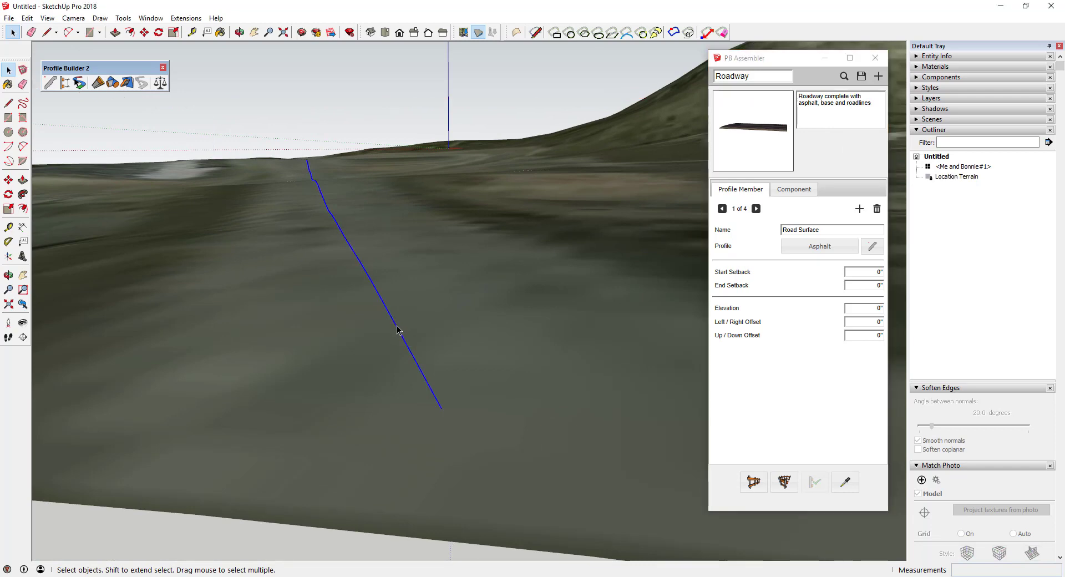
pyautogui.click(784, 487)
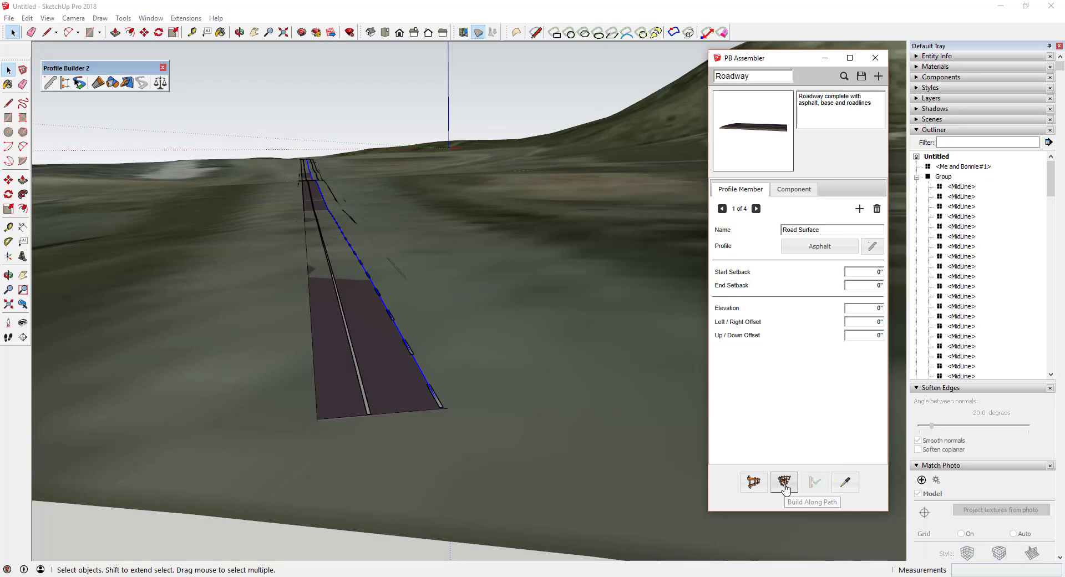
# Raise the roadway group about 2' 3" along the blue axis to lift it clear of the terrain
pyautogui.moveTo(449, 403); pyautogui.dragTo(473, 361, button='middle')
pyautogui.scroll(3, 464, 338)
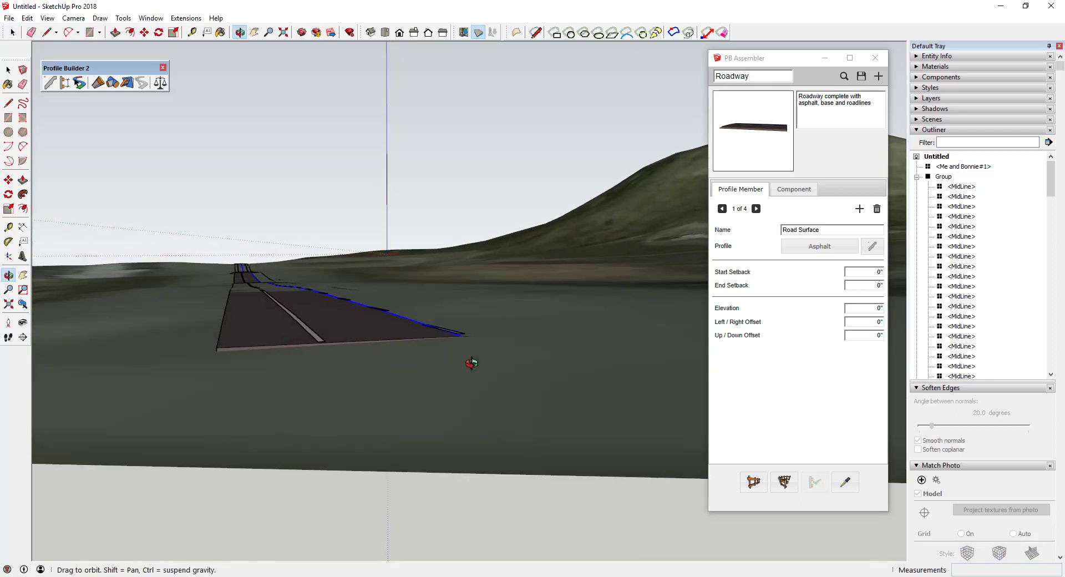
pyautogui.press('m')
pyautogui.click(471, 339)
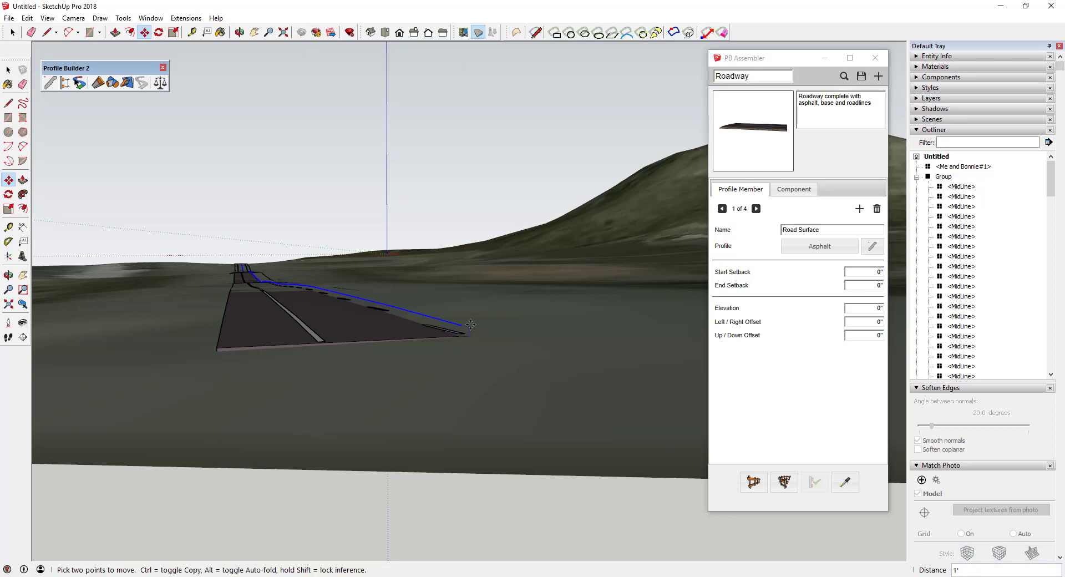
pyautogui.press('space')
pyautogui.click(401, 335)
pyautogui.press('m')
pyautogui.click(433, 335)
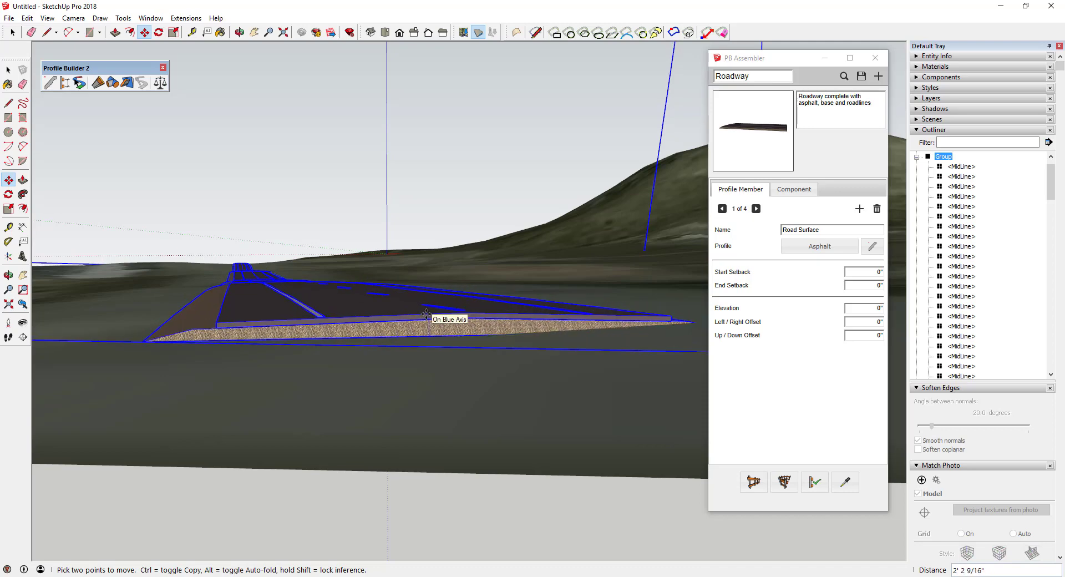
# Inspect the asphalt and gravel base layers up close at the near end of the raised roadway
pyautogui.moveTo(426, 314); pyautogui.dragTo(383, 339, button='middle')
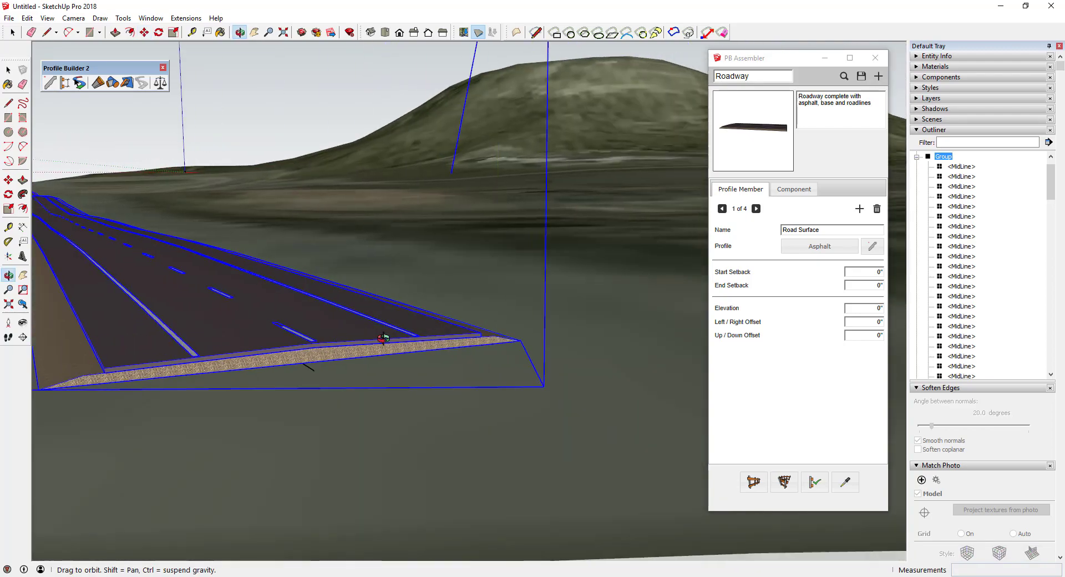
pyautogui.scroll(5, 383, 338)
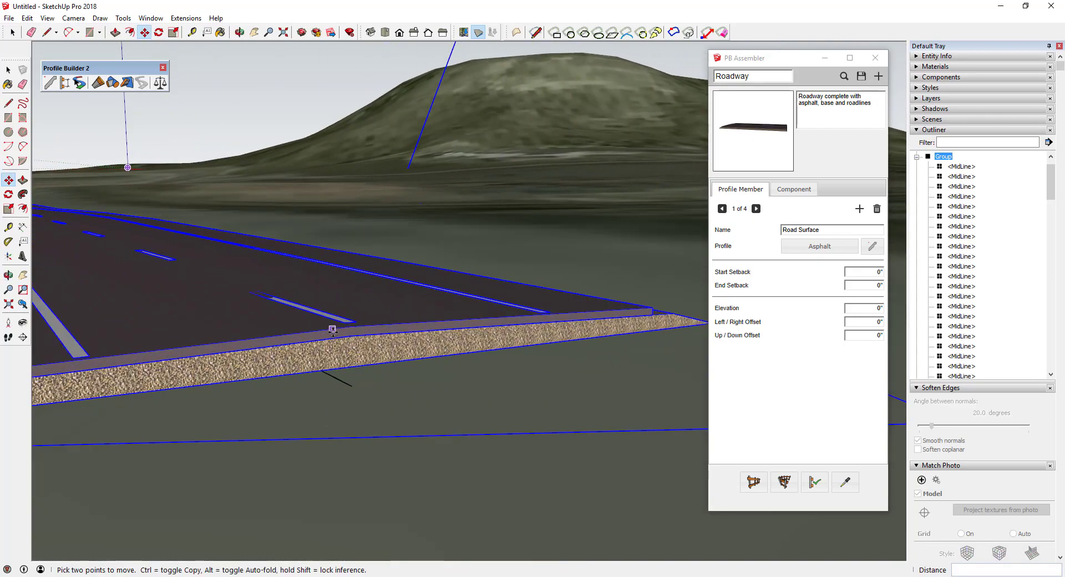
pyautogui.scroll(6, 338, 316)
pyautogui.scroll(-2, 368, 309)
pyautogui.moveTo(372, 308); pyautogui.dragTo(499, 285, button='middle')
pyautogui.scroll(-3, 373, 281)
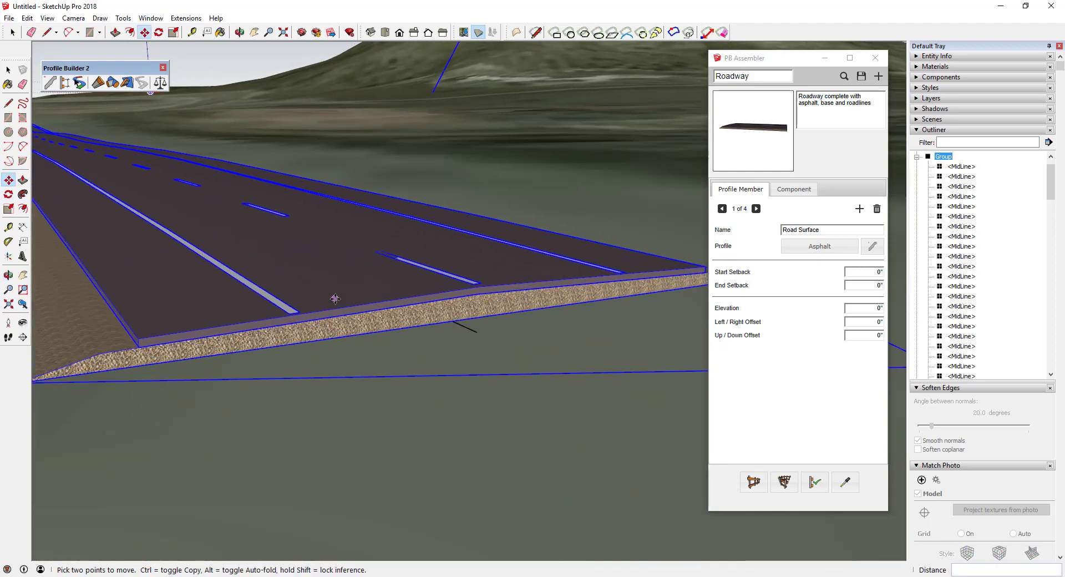
pyautogui.press('space')
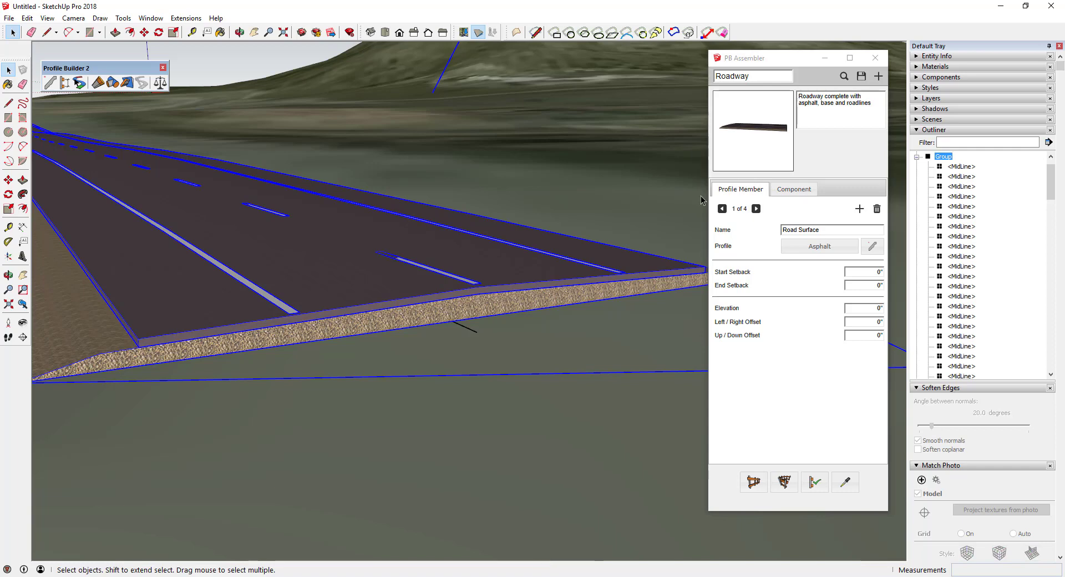
# Browse the Roadway assembly's profile members through to Right Lane Line and examine that line at the road's end
pyautogui.click(756, 209)
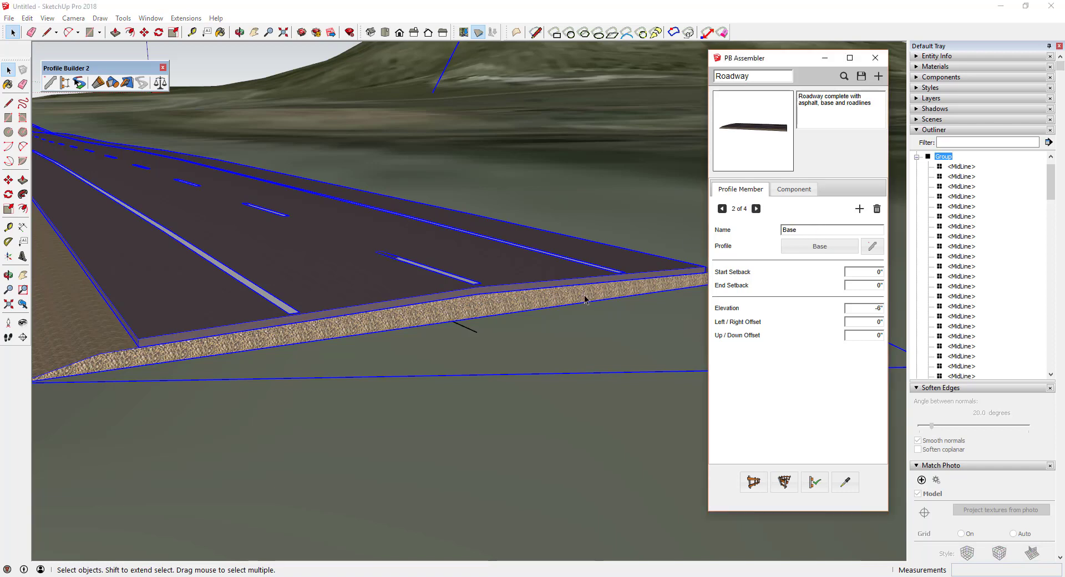
pyautogui.click(756, 208)
pyautogui.click(756, 208)
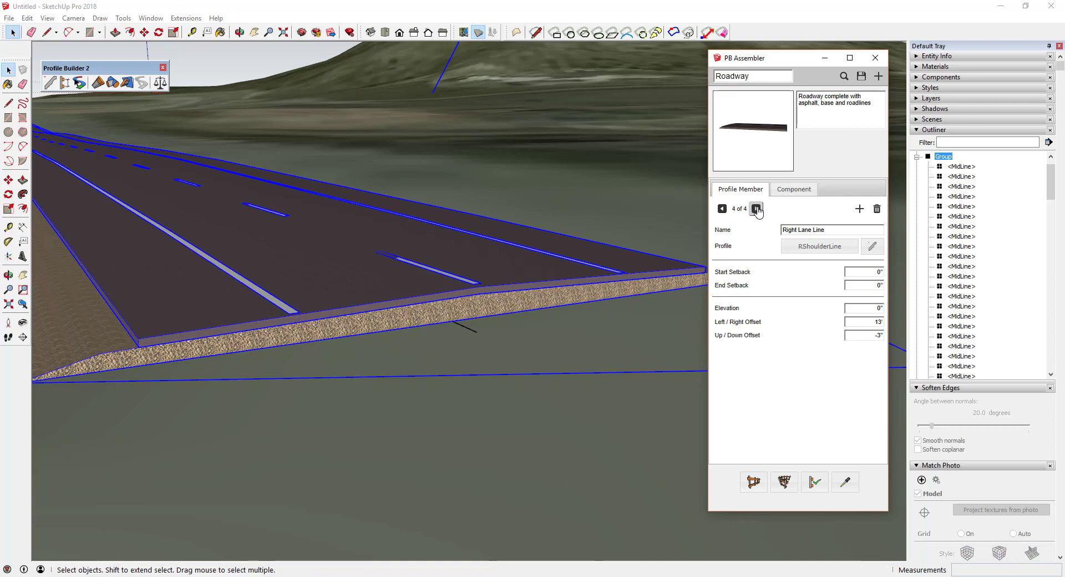
pyautogui.scroll(2, 627, 285)
pyautogui.scroll(5, 628, 286)
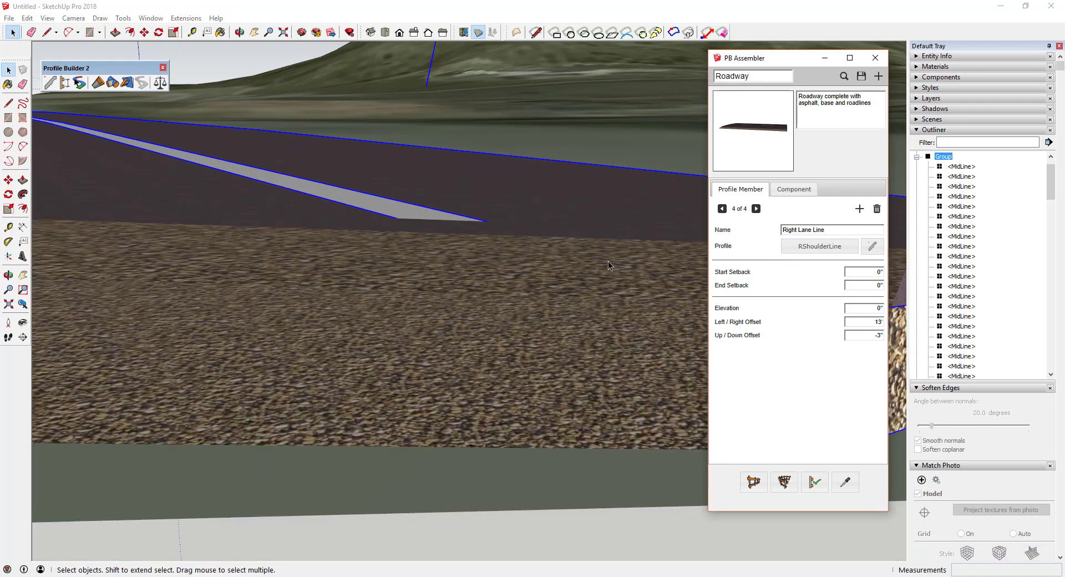
pyautogui.moveTo(607, 255)
pyautogui.mouseDown(button='middle')
pyautogui.moveTo(575, 263)
pyautogui.moveTo(381, 193)
pyautogui.moveTo(609, 273)
pyautogui.mouseUp(button='middle')
pyautogui.scroll(2, 608, 273)
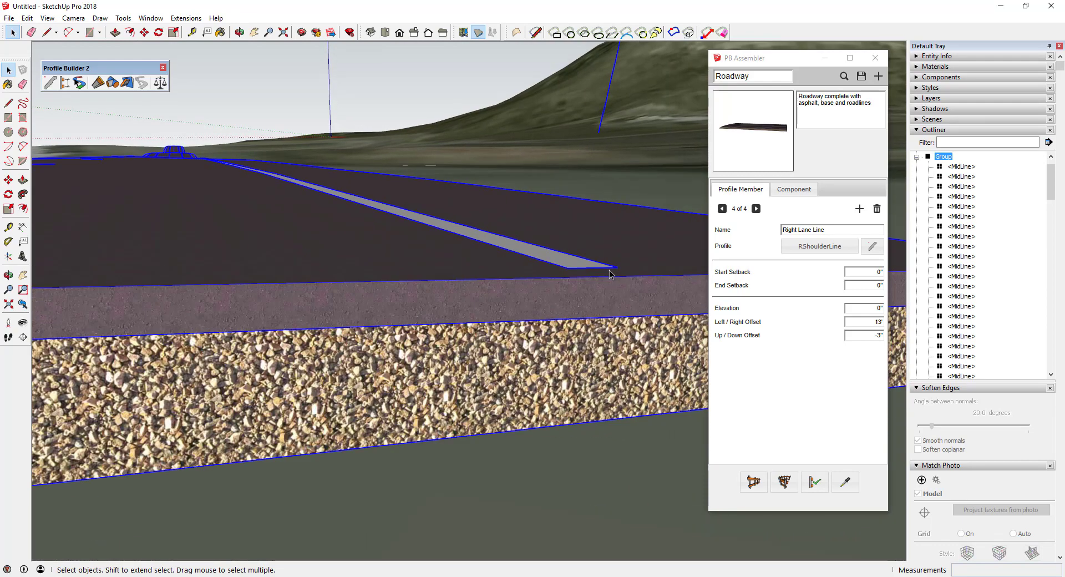
# Select the asphalt slab inside the roadway group and close the Fredo6_JointPushPull toolbar
pyautogui.moveTo(216, 162); pyautogui.dragTo(472, 206, button='middle')
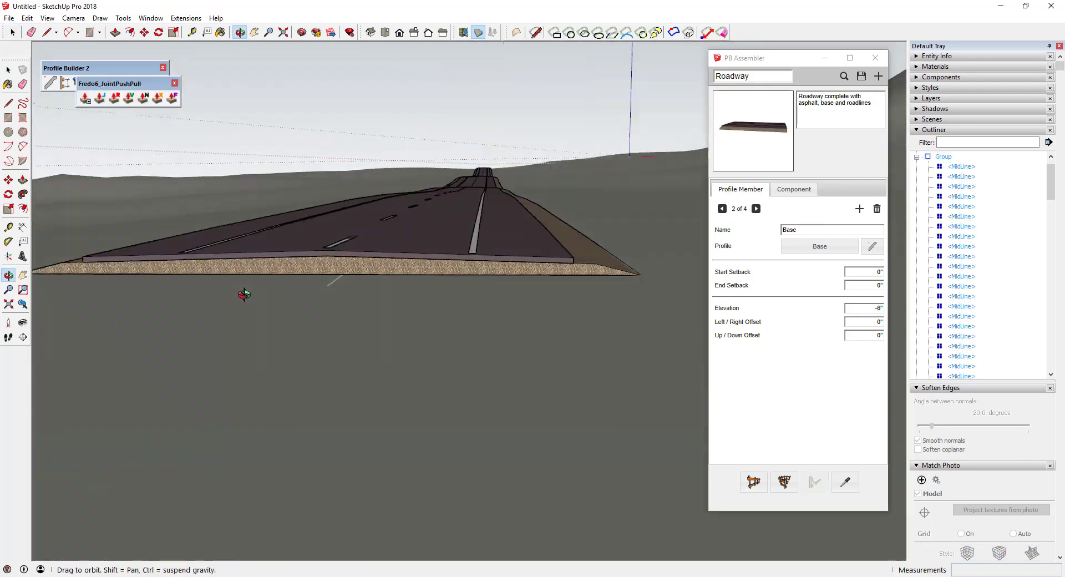
pyautogui.moveTo(240, 292); pyautogui.dragTo(339, 354, button='middle')
pyautogui.click(591, 332)
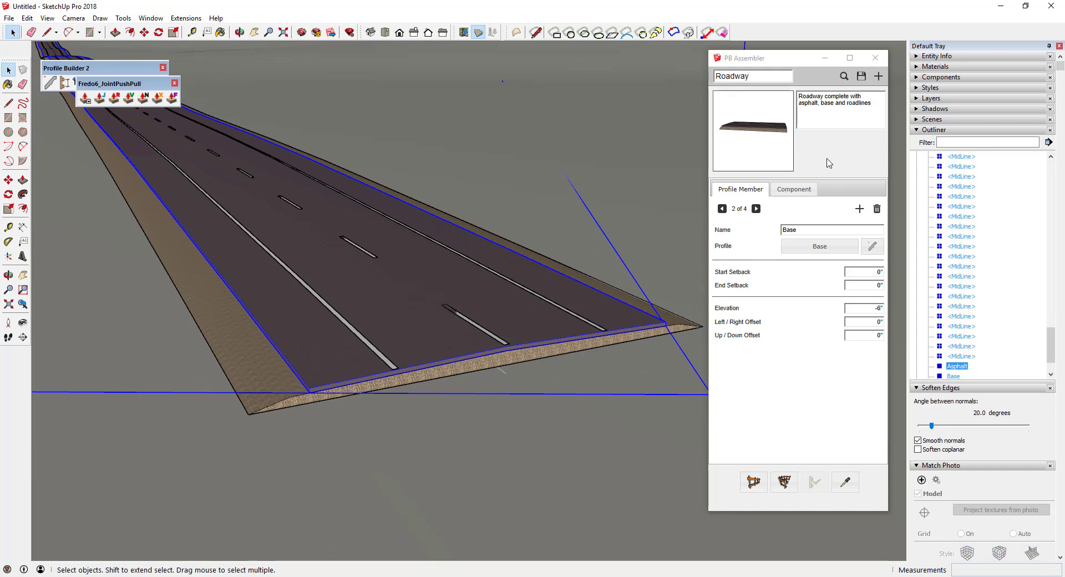
pyautogui.scroll(-2, 536, 316)
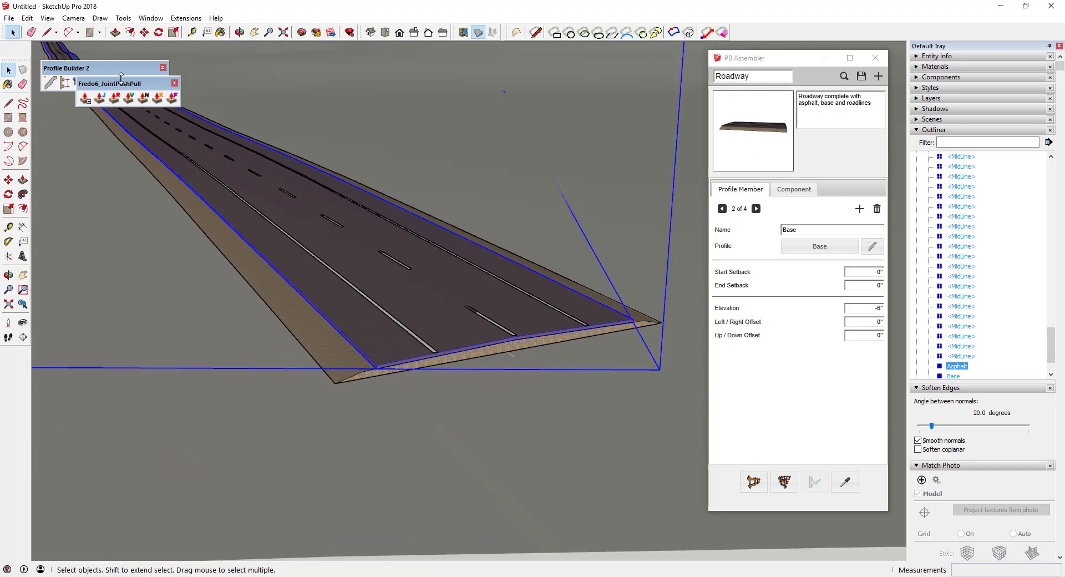
pyautogui.click(175, 83)
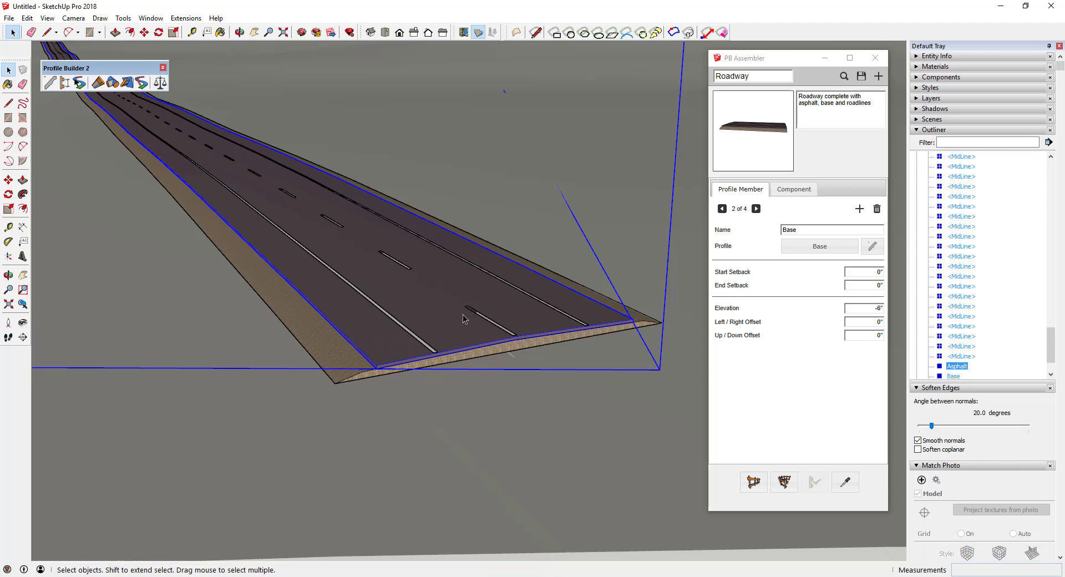
# Draw a 4" by 4" square on the asphalt between the shoulder line and the outer edge near the road's end, and select its face
pyautogui.scroll(4, 464, 319)
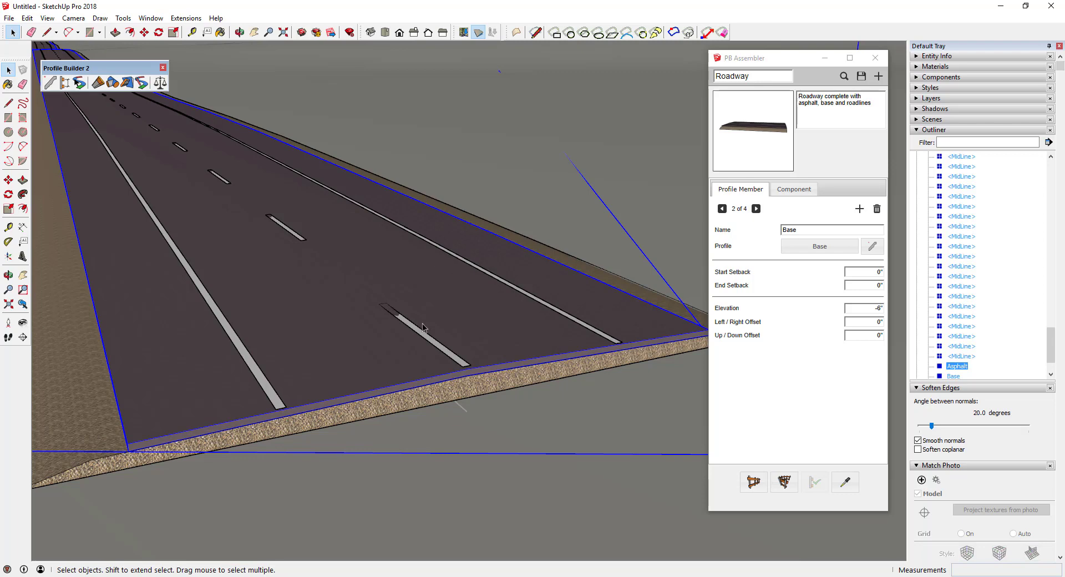
pyautogui.scroll(-3, 442, 369)
pyautogui.scroll(2, 499, 349)
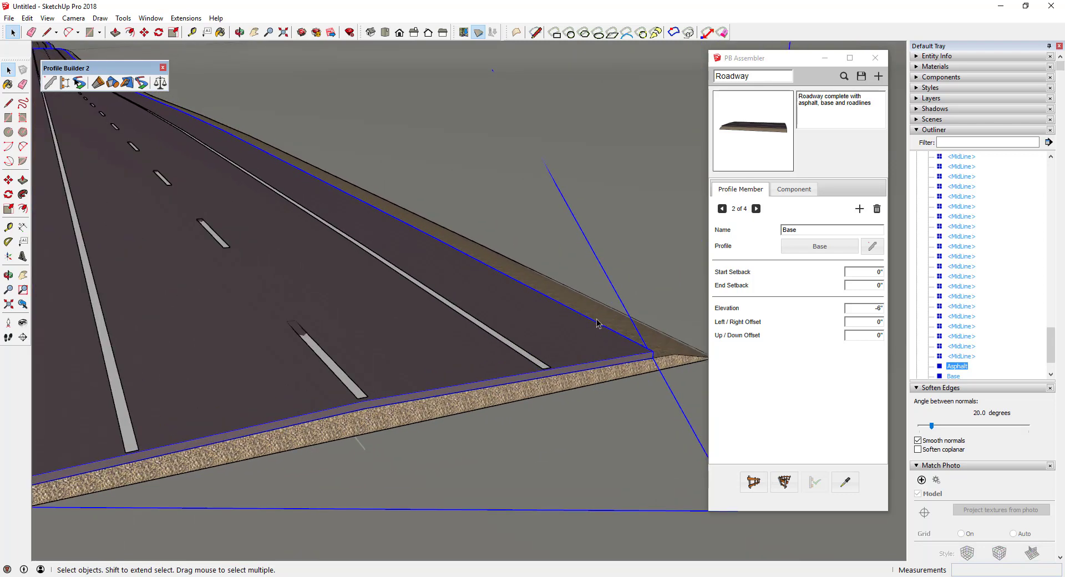
pyautogui.scroll(-2, 537, 326)
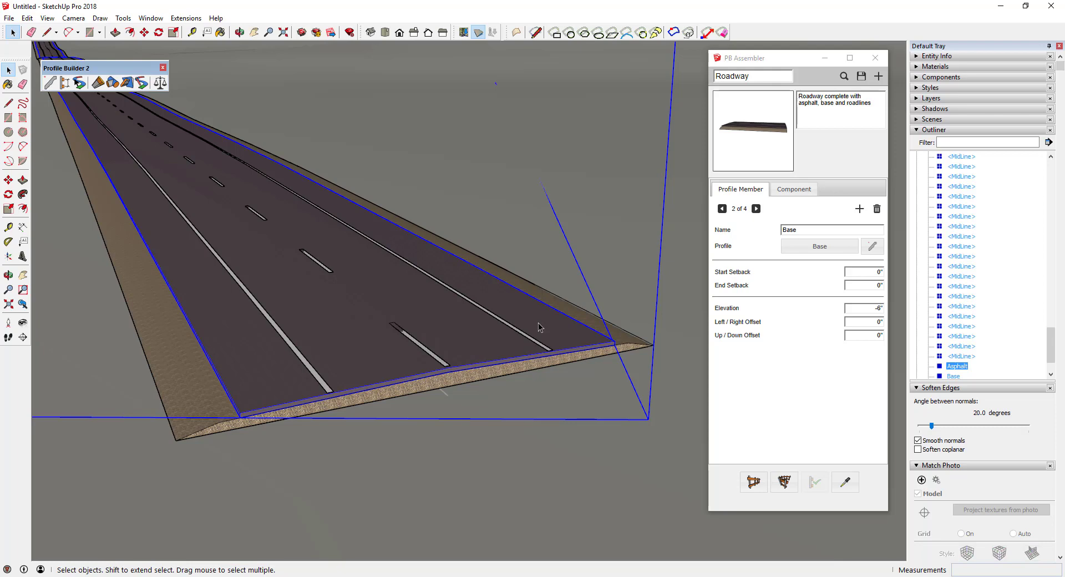
pyautogui.scroll(3, 305, 371)
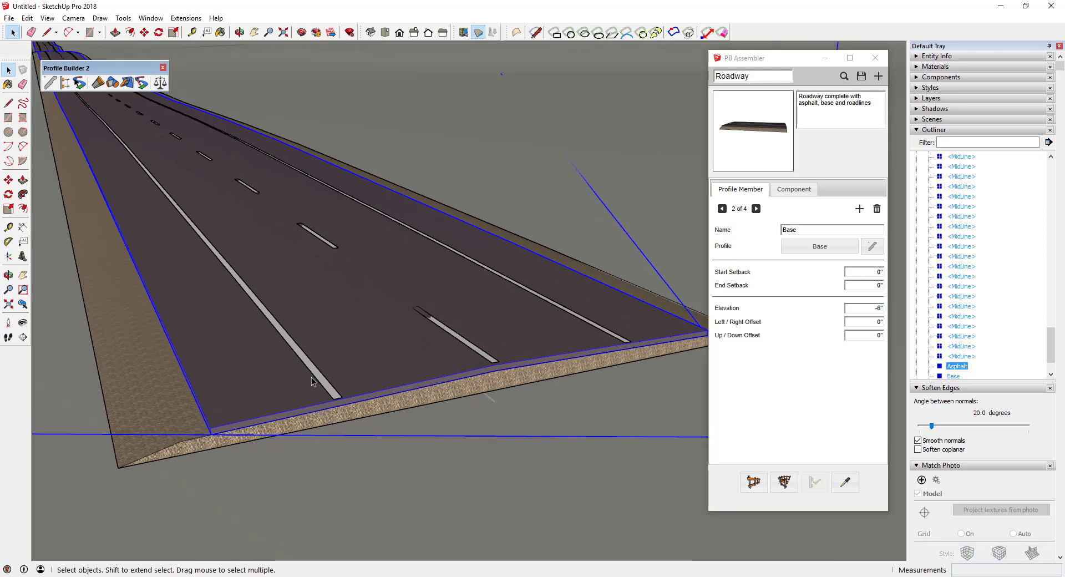
pyautogui.press('r')
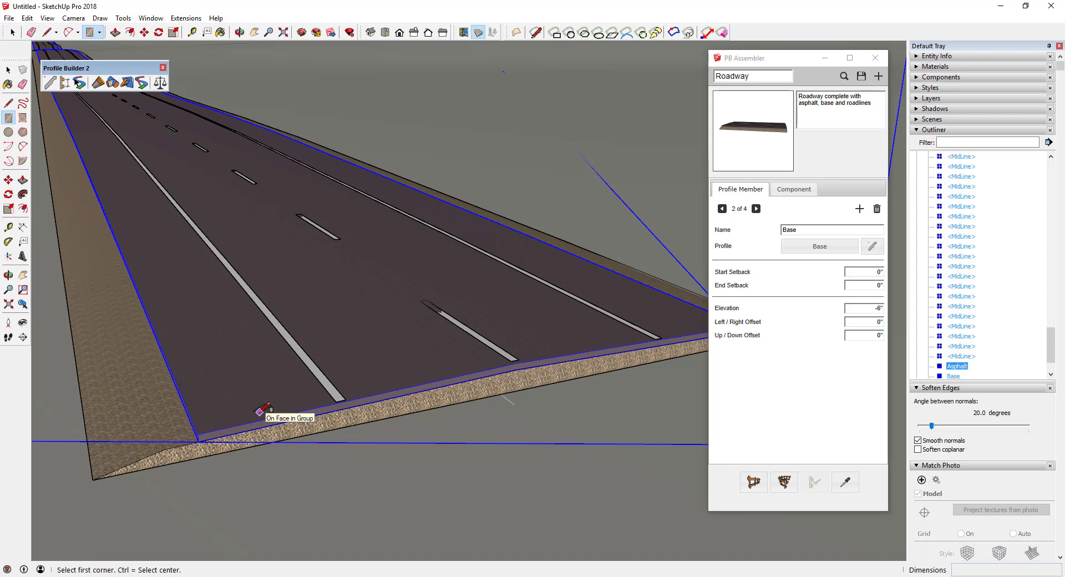
pyautogui.scroll(3, 266, 409)
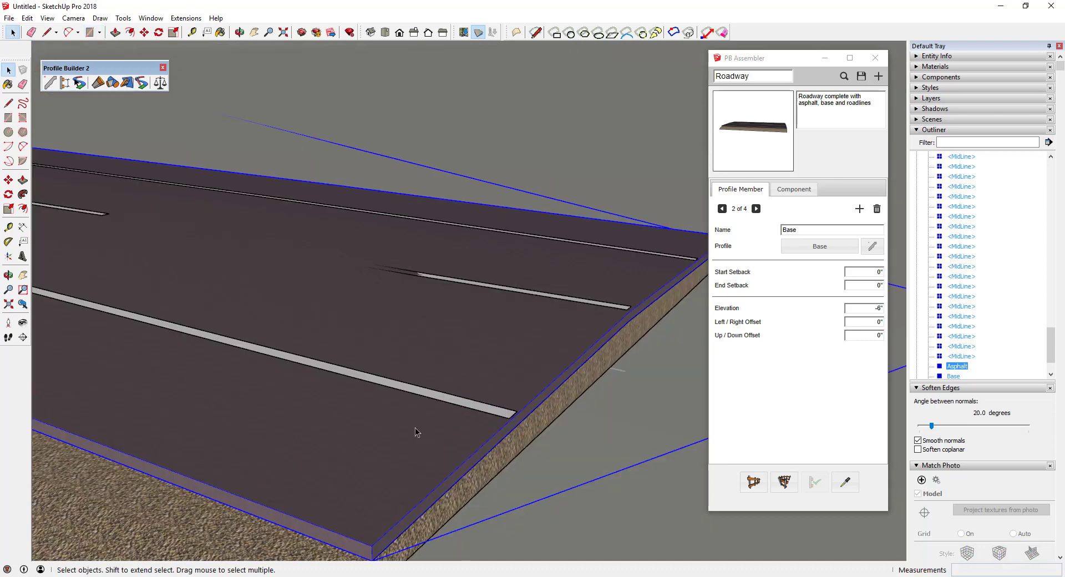
pyautogui.click(395, 480)
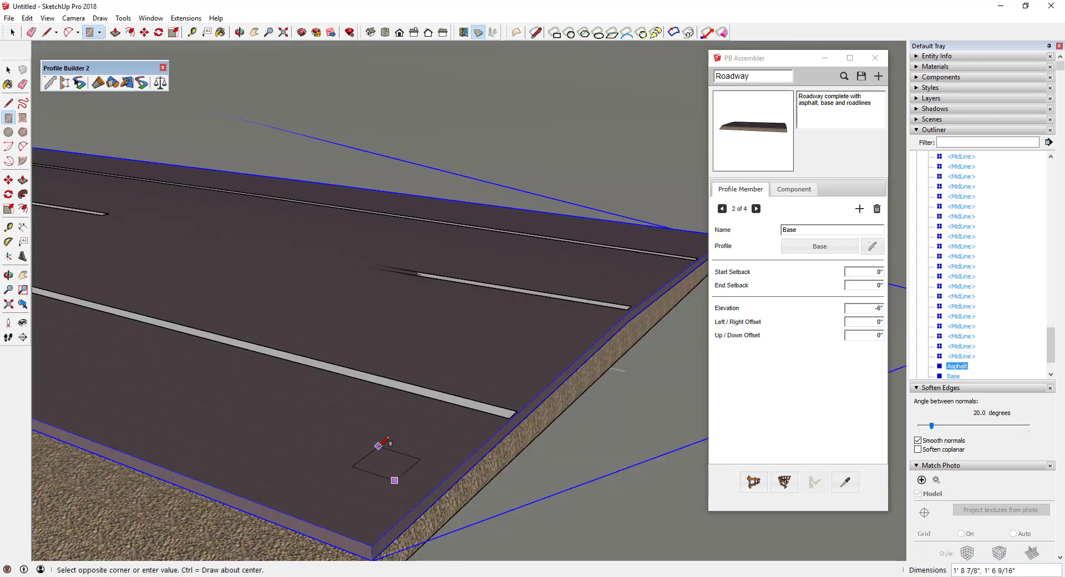
pyautogui.write('4')
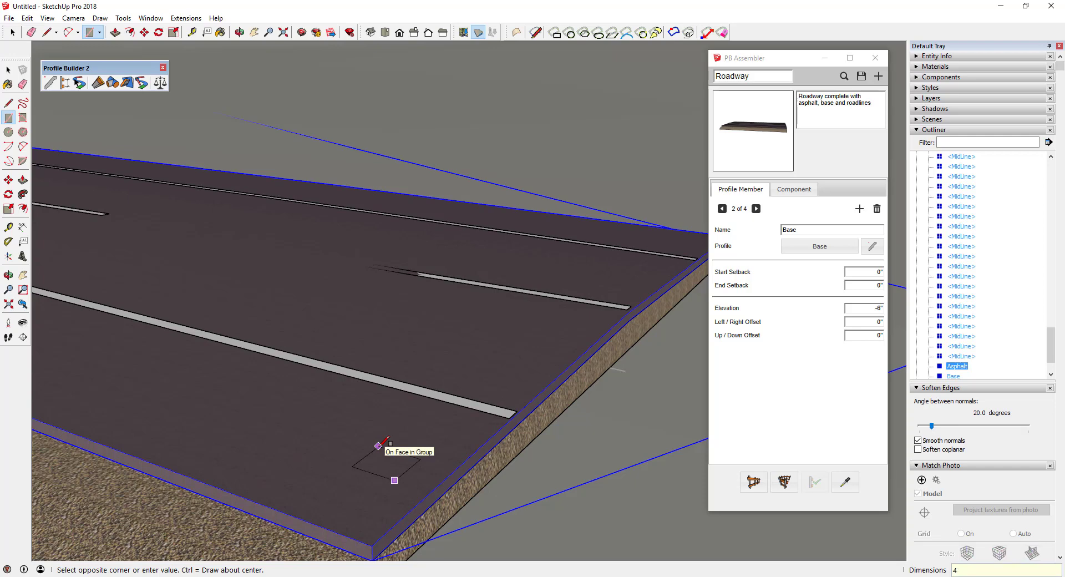
pyautogui.write(',4')
pyautogui.press('Return')
pyautogui.press('space')
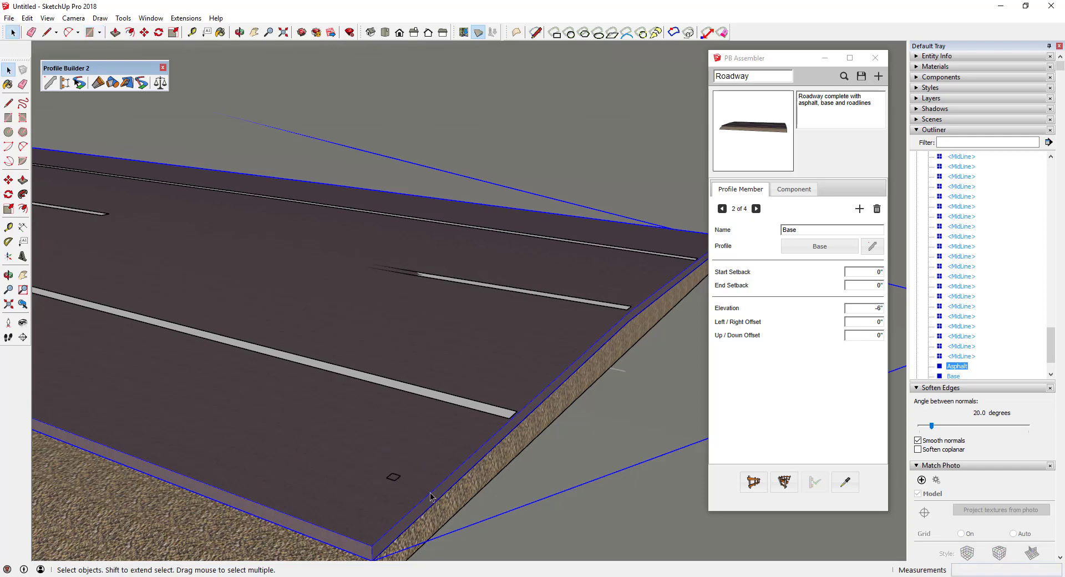
pyautogui.scroll(3, 399, 481)
pyautogui.click(390, 478)
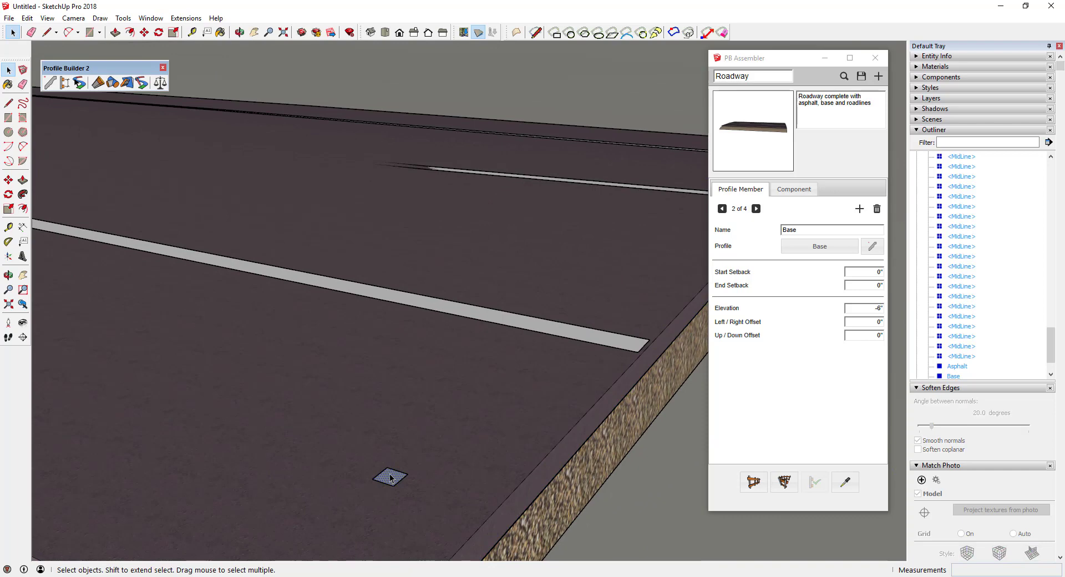
# Push/Pull the small square on the asphalt upward into a post about 2' 10" tall
pyautogui.press('p')
pyautogui.click(390, 480)
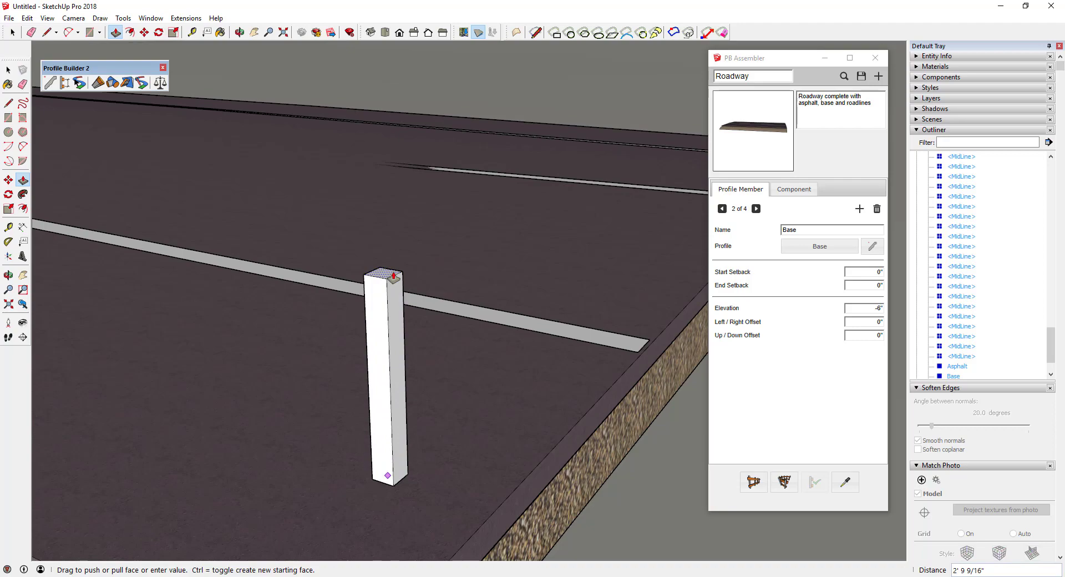
pyautogui.click(393, 276)
pyautogui.press('space')
pyautogui.scroll(-5, 475, 299)
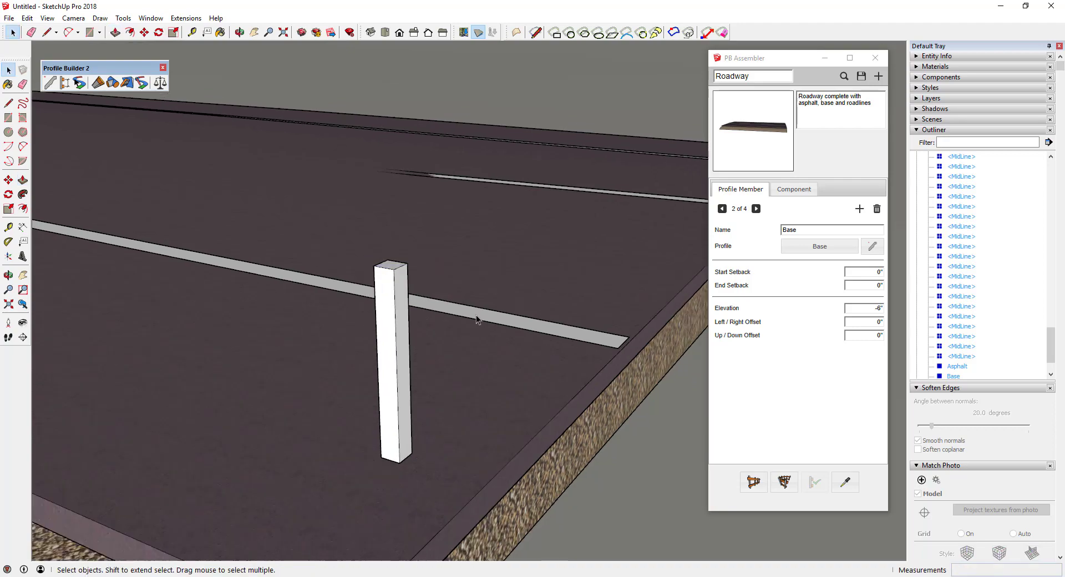
# Select the whole post and make it a component with the definition name Guard Rail Post
pyautogui.scroll(5, 474, 300)
pyautogui.moveTo(389, 259); pyautogui.dragTo(592, 506)
pyautogui.rightClick(445, 355)
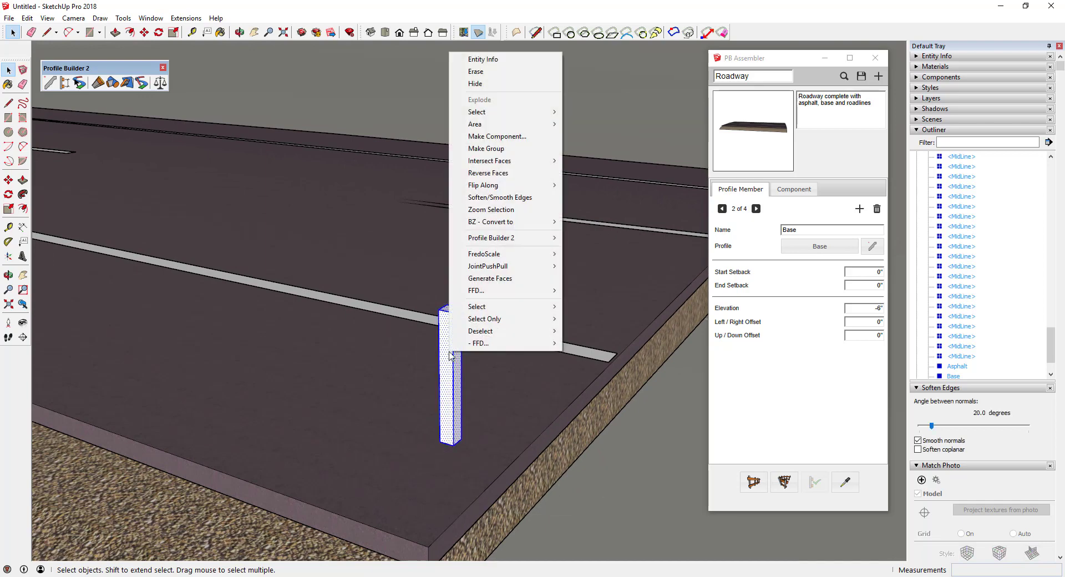
pyautogui.click(497, 136)
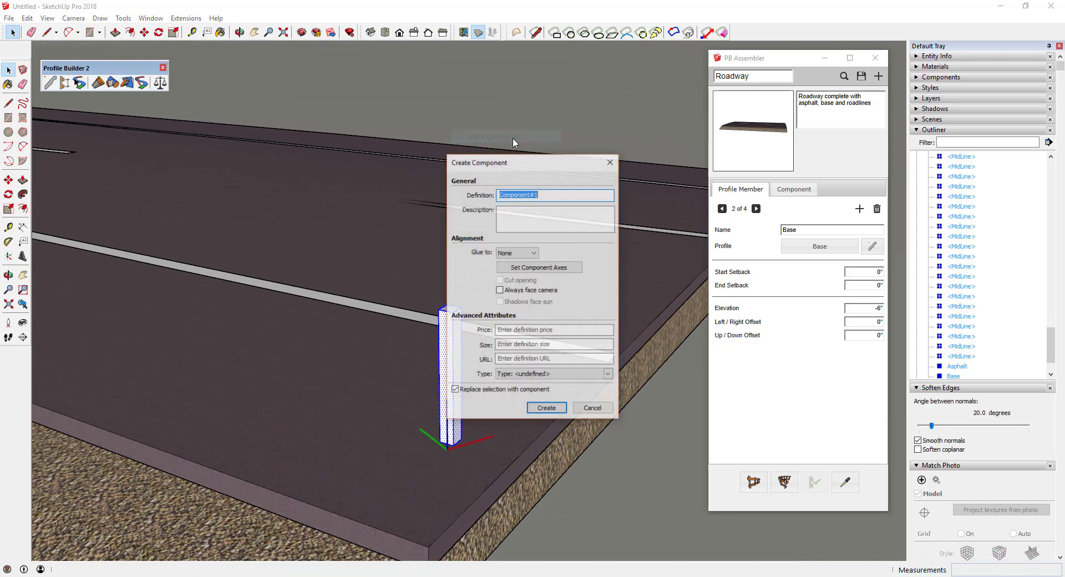
pyautogui.write('Guar')
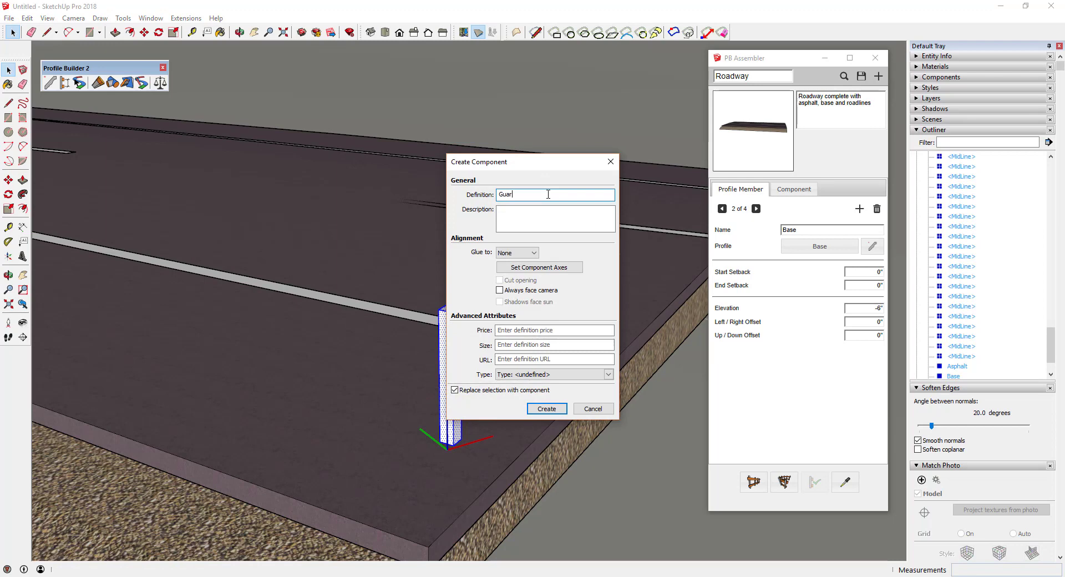
pyautogui.write('d Rail Pos')
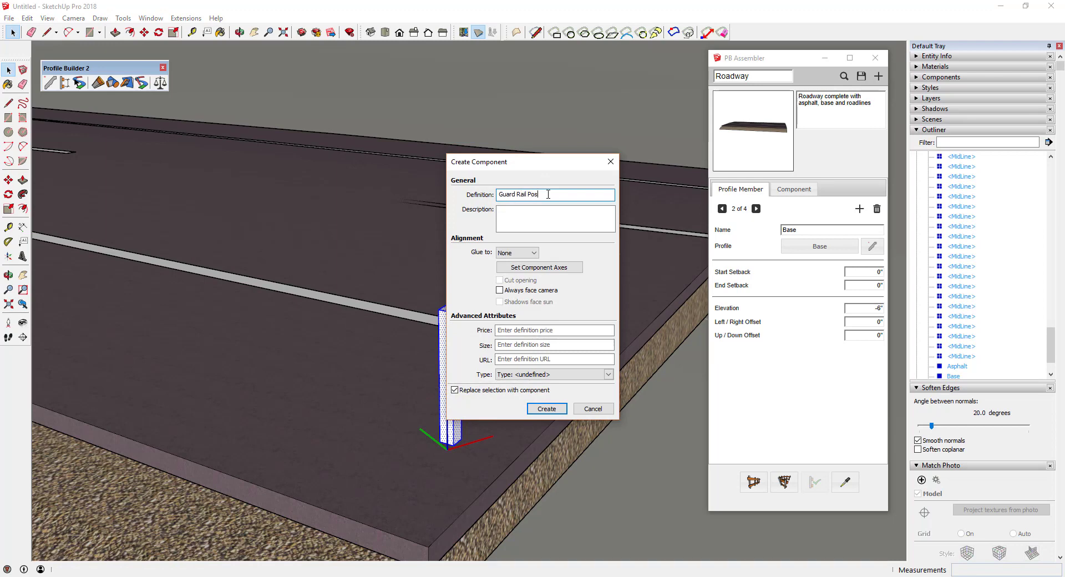
pyautogui.write('t')
pyautogui.press('Return')
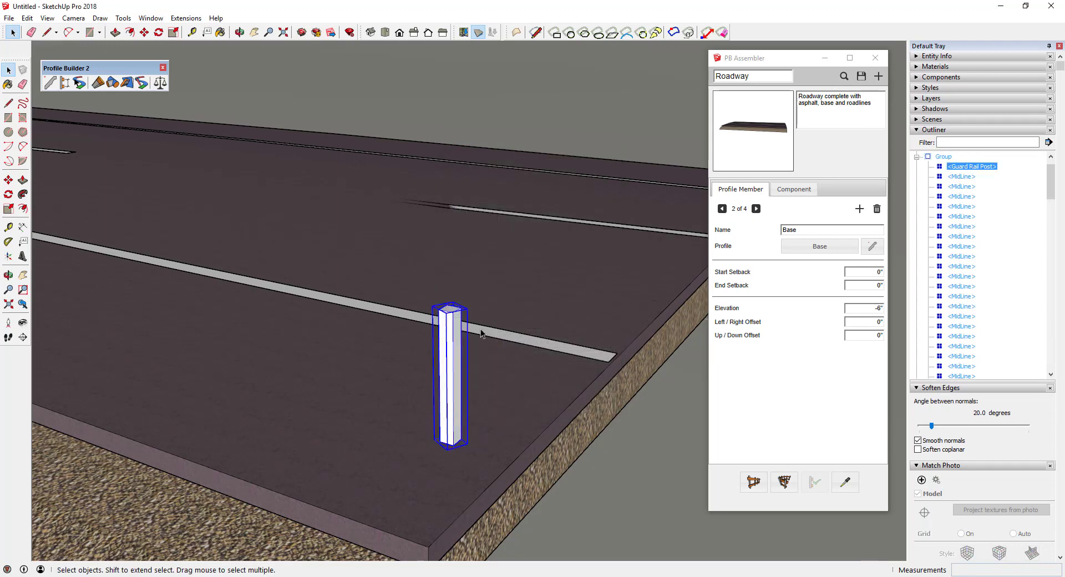
# Realign the guard rail post's axes inside the component, with the origin at its near bottom corner and axes along its base edges, and update the component axes
pyautogui.scroll(2, 450, 361)
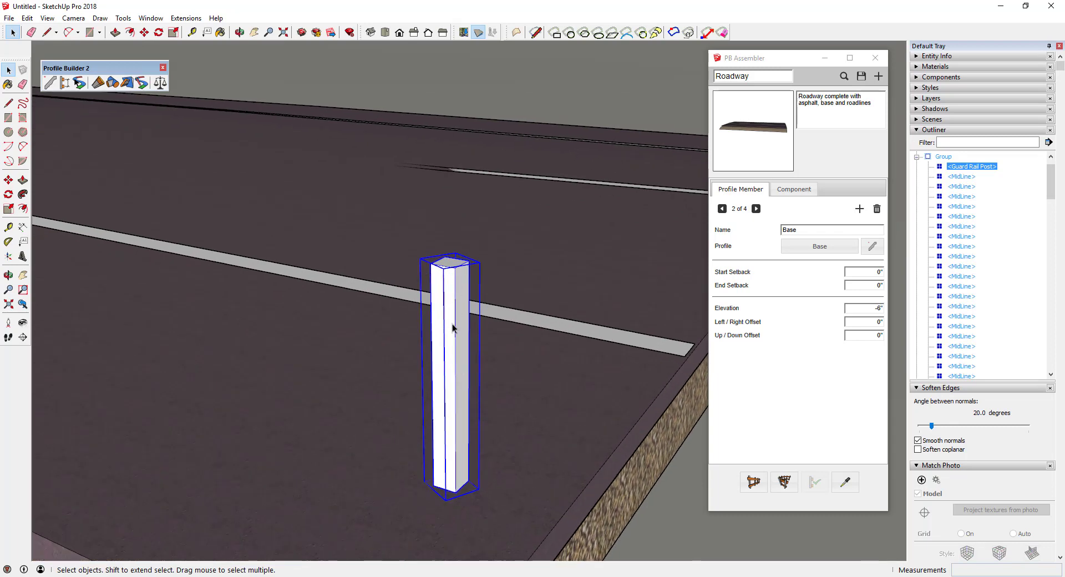
pyautogui.moveTo(481, 482)
pyautogui.mouseDown(button='middle')
pyautogui.moveTo(502, 490)
pyautogui.moveTo(484, 497)
pyautogui.mouseUp(button='middle')
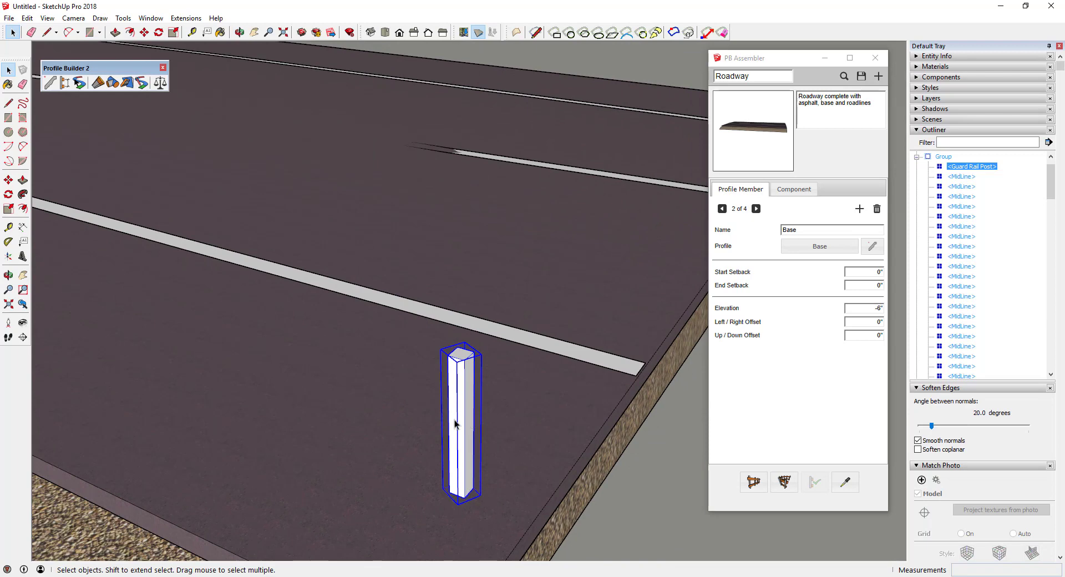
pyautogui.moveTo(462, 419); pyautogui.dragTo(591, 423, button='middle')
pyautogui.scroll(2, 458, 440)
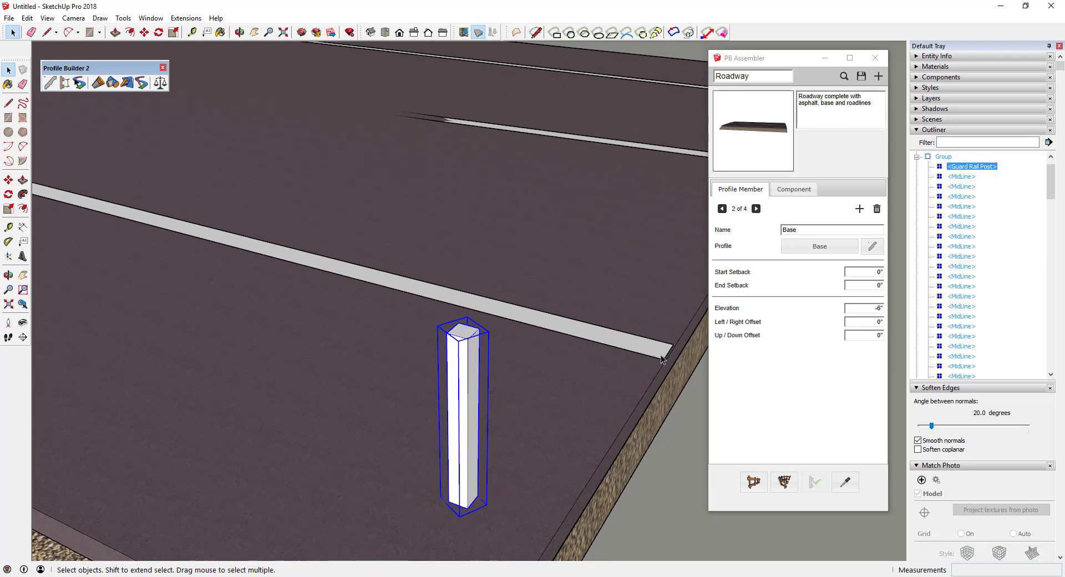
pyautogui.doubleClick(465, 442)
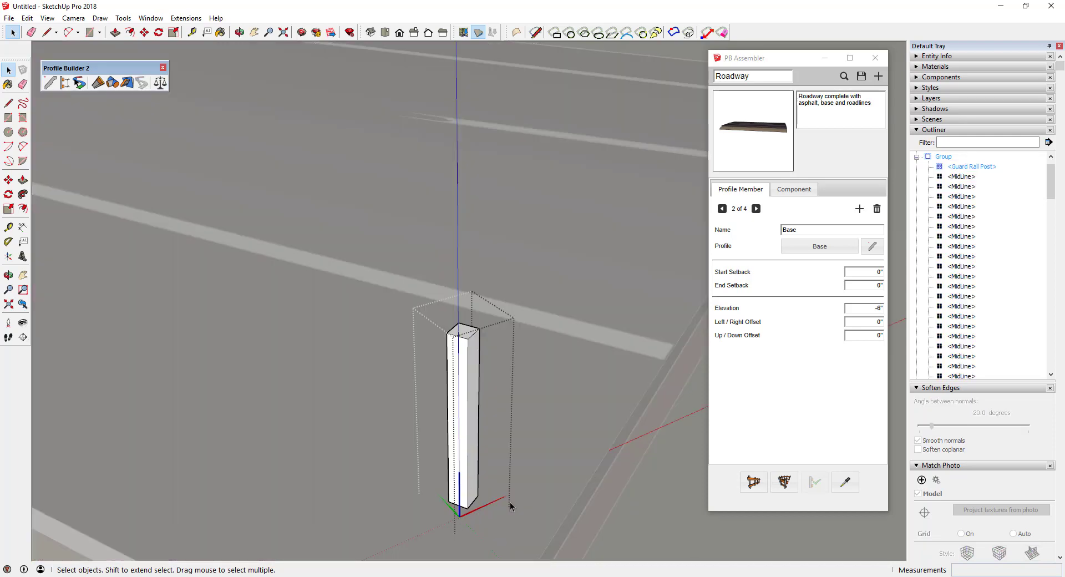
pyautogui.click(47, 18)
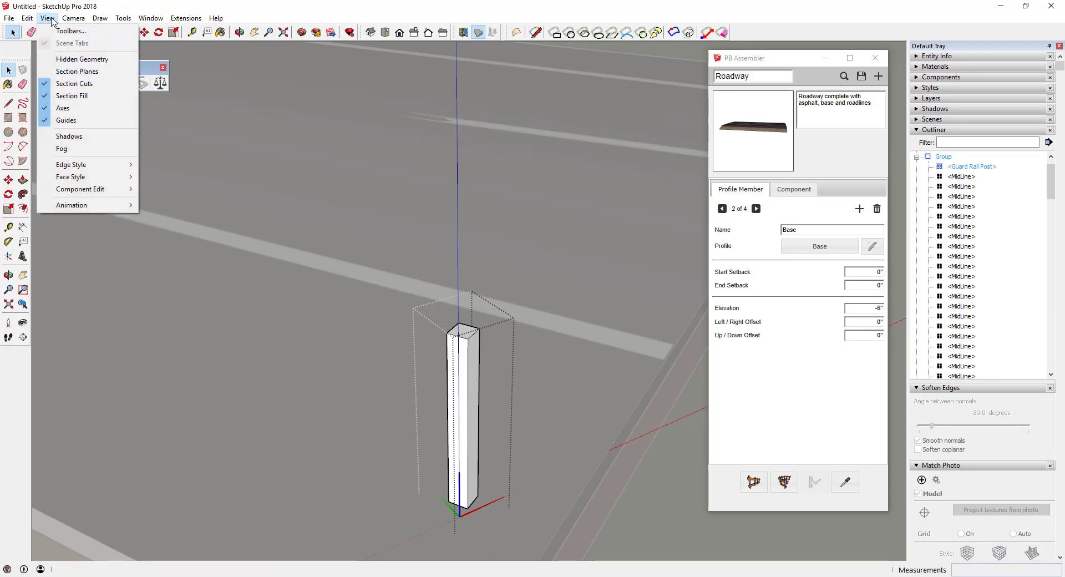
pyautogui.moveTo(138, 21)
pyautogui.click(156, 206)
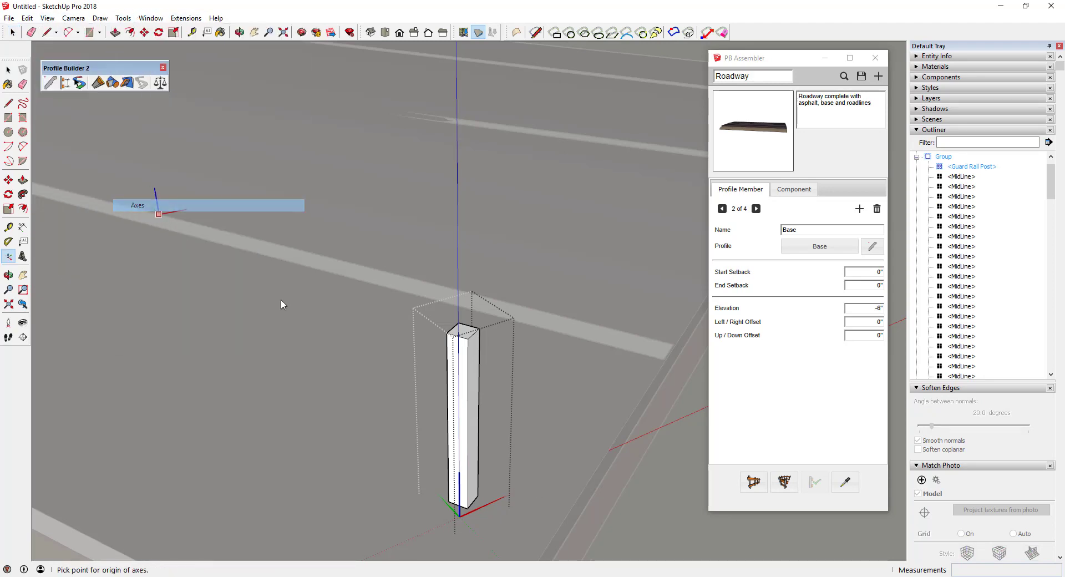
pyautogui.click(467, 508)
pyautogui.click(477, 495)
pyautogui.click(438, 502)
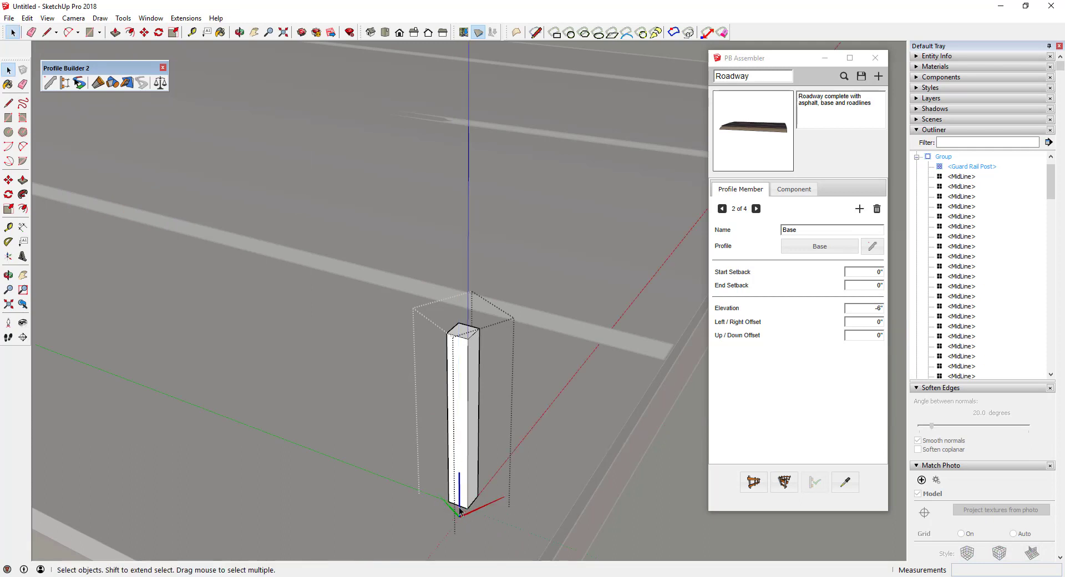
pyautogui.click(547, 478)
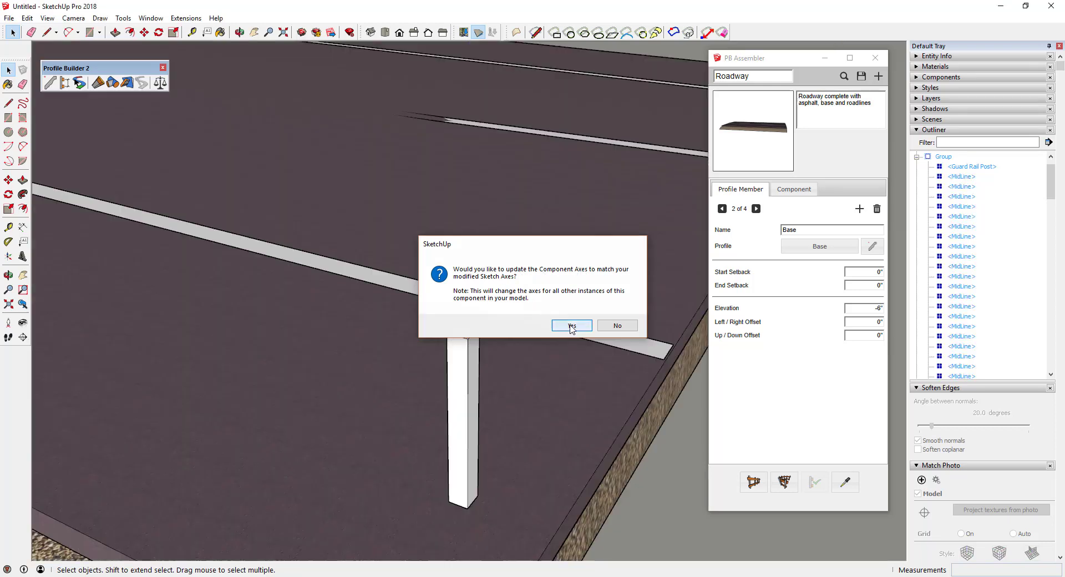
pyautogui.click(571, 329)
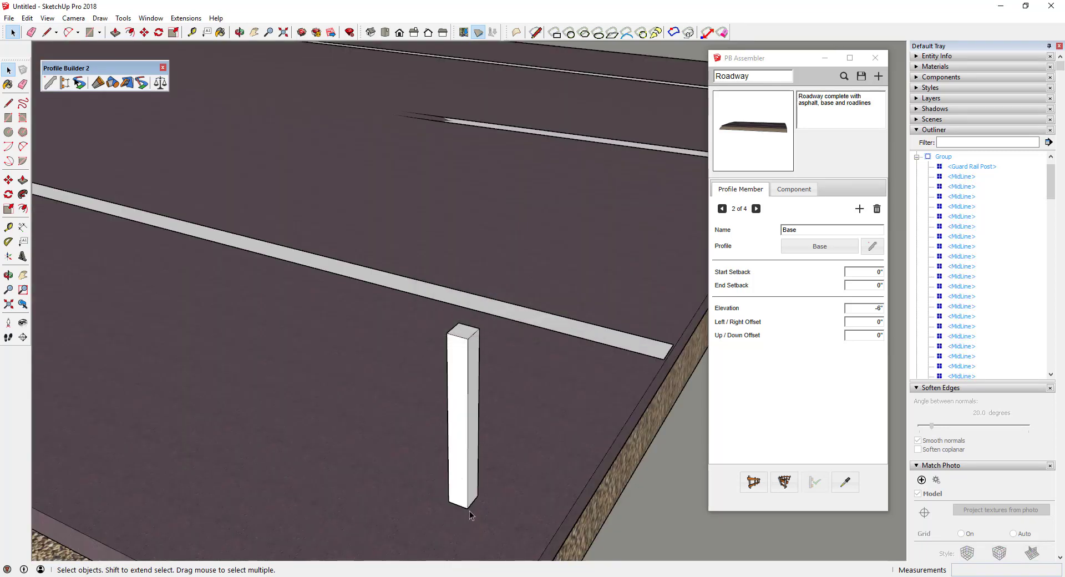
# Reopen the guard rail post component to check its axes, and close it again
pyautogui.click(460, 481)
pyautogui.doubleClick(458, 472)
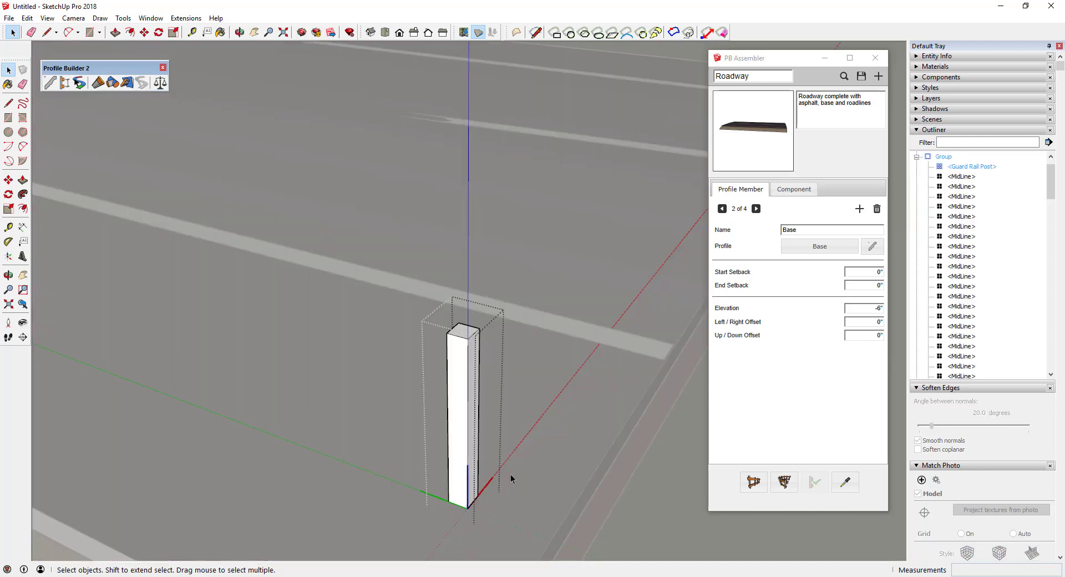
pyautogui.click(561, 412)
# Add a second component entry to the Roadway assembly and assign the Guard Rail Post from the model to it
pyautogui.moveTo(561, 412); pyautogui.dragTo(477, 222, button='middle')
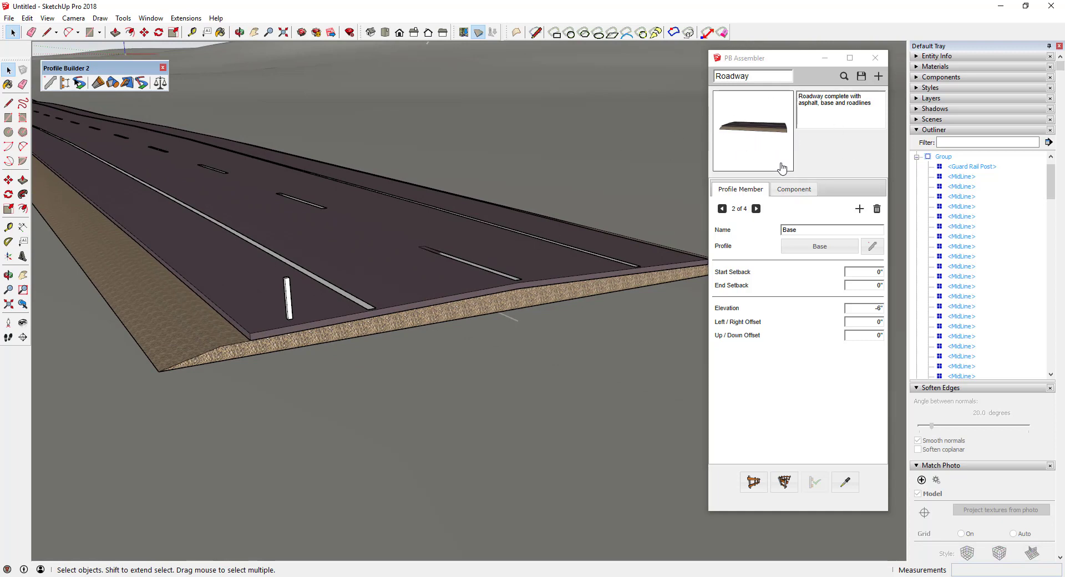
pyautogui.click(794, 189)
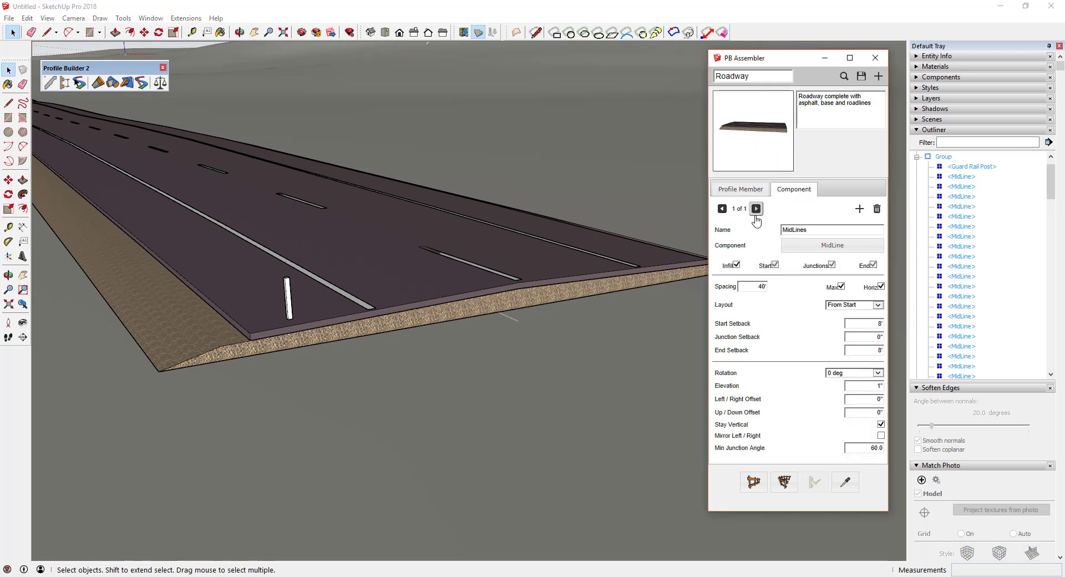
pyautogui.click(757, 210)
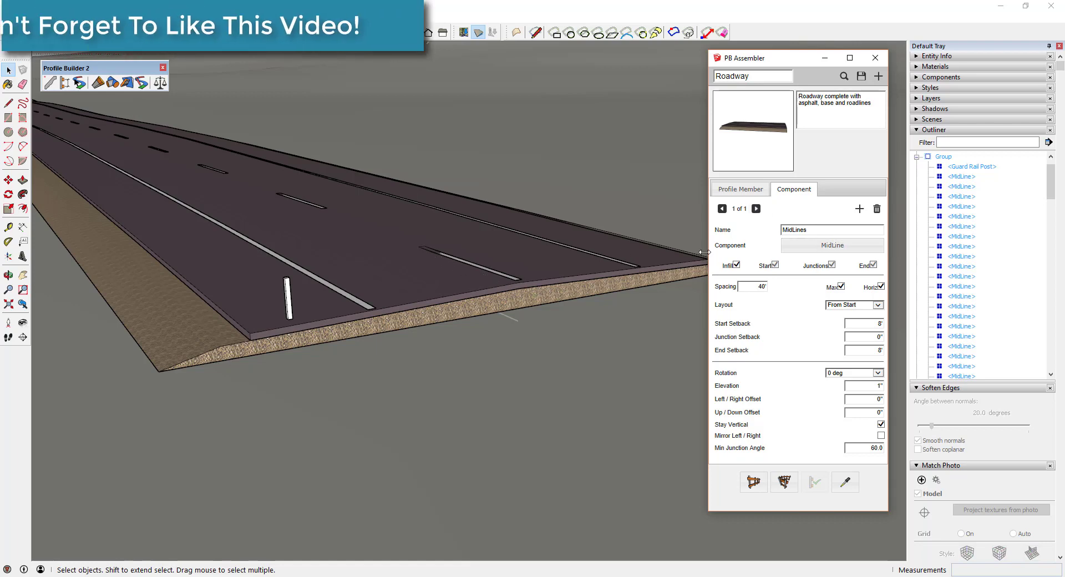
pyautogui.click(860, 209)
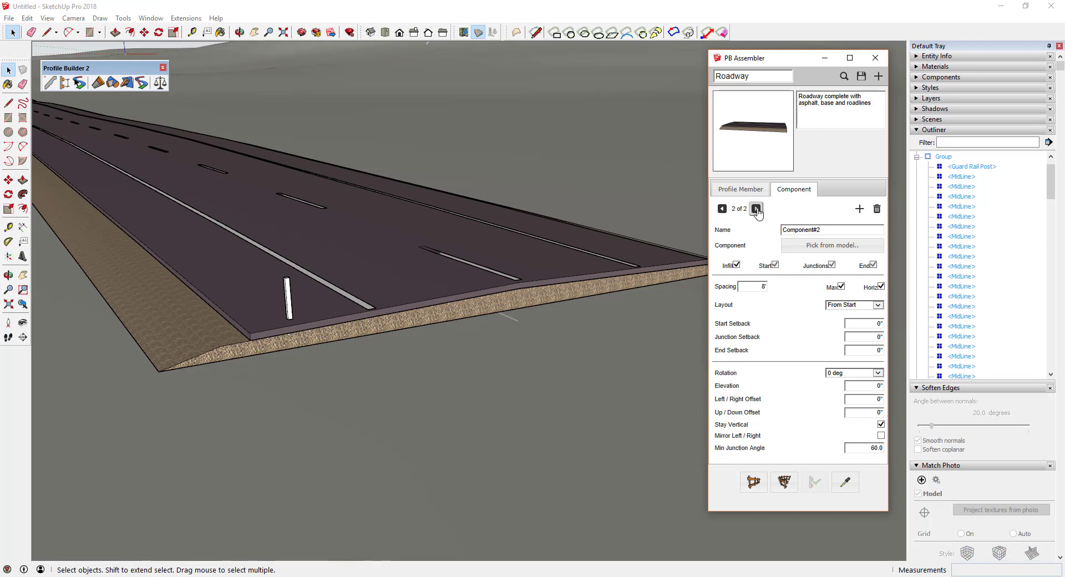
pyautogui.click(841, 250)
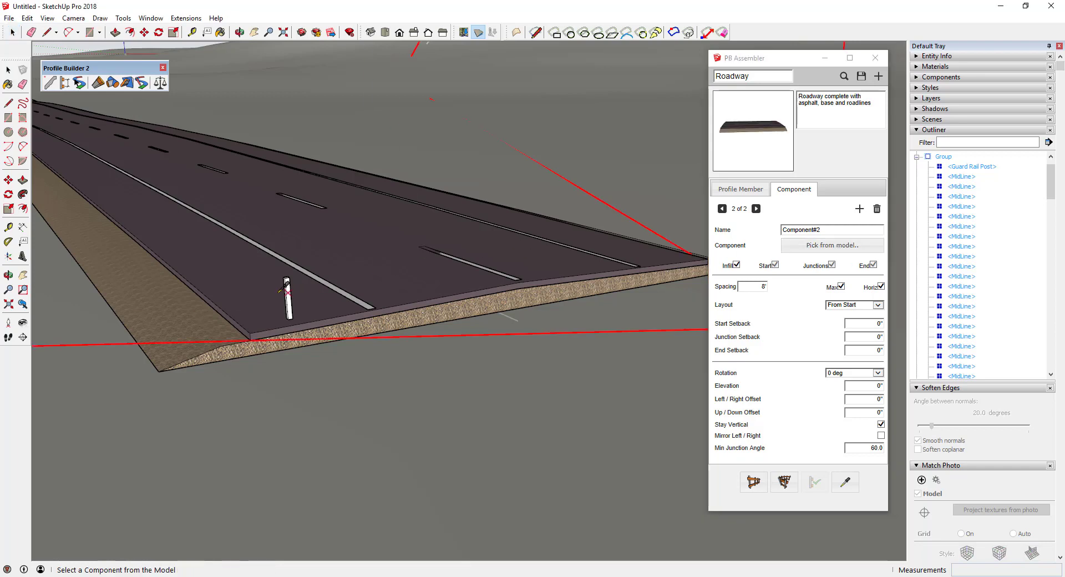
pyautogui.scroll(5, 286, 288)
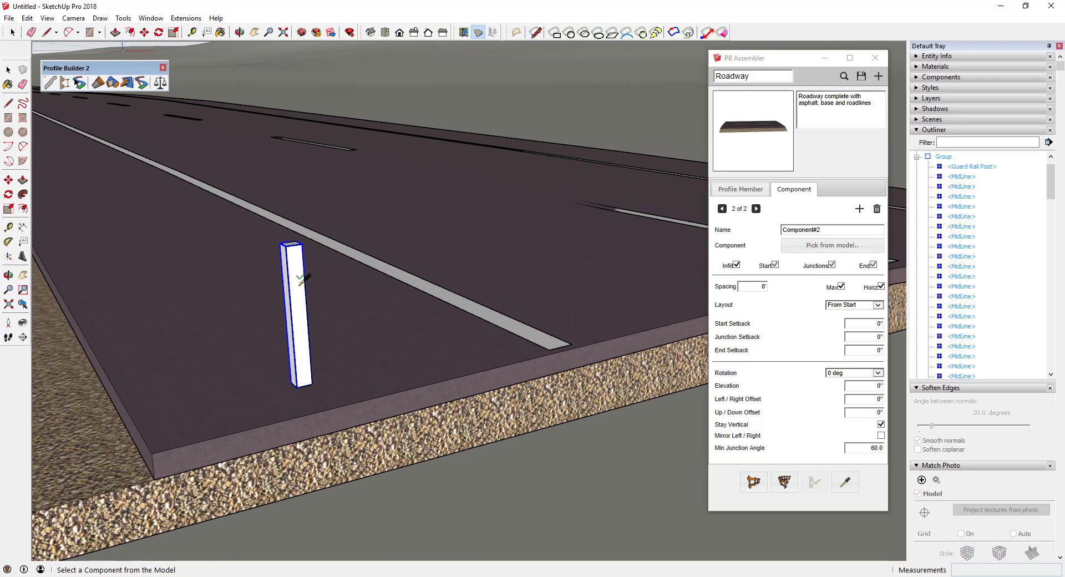
pyautogui.click(299, 284)
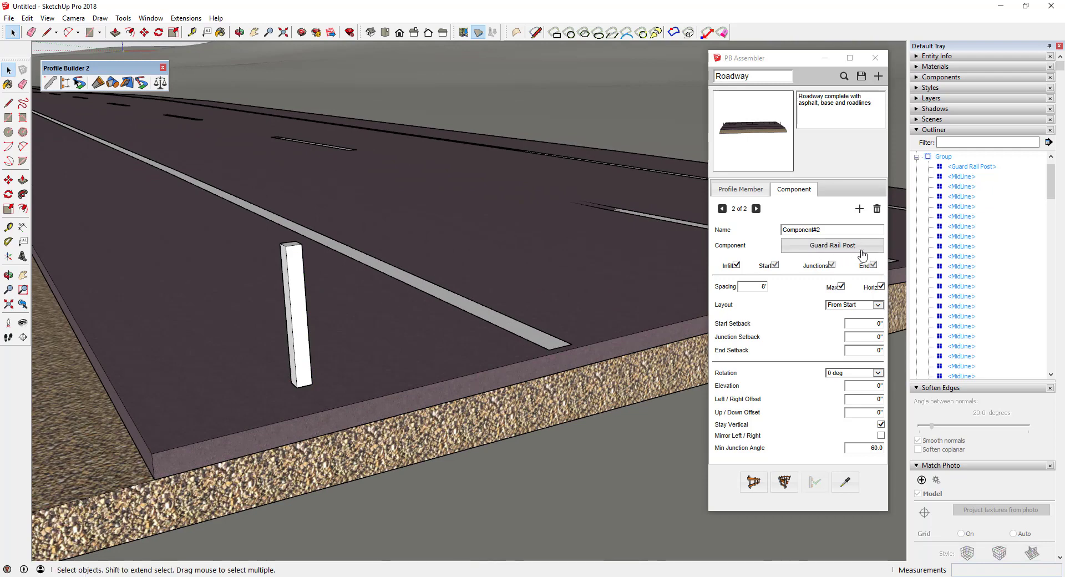
# Select the roadway group and apply the edited assembly to it, distributing guard rail posts along the road
pyautogui.click(620, 298)
pyautogui.moveTo(621, 298); pyautogui.dragTo(444, 260, button='middle')
pyautogui.moveTo(521, 272); pyautogui.dragTo(410, 269, button='middle')
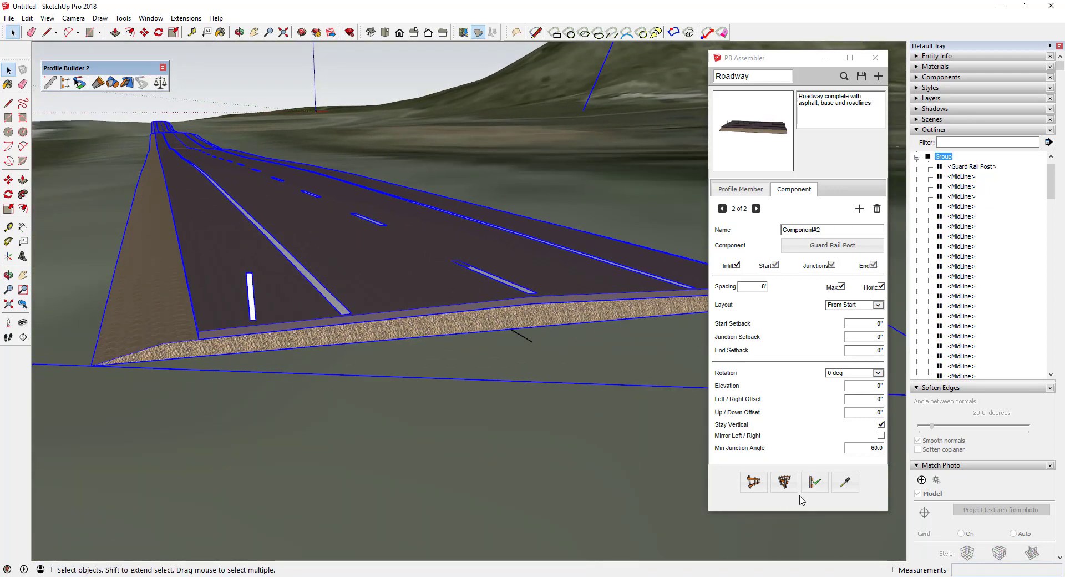
pyautogui.click(822, 487)
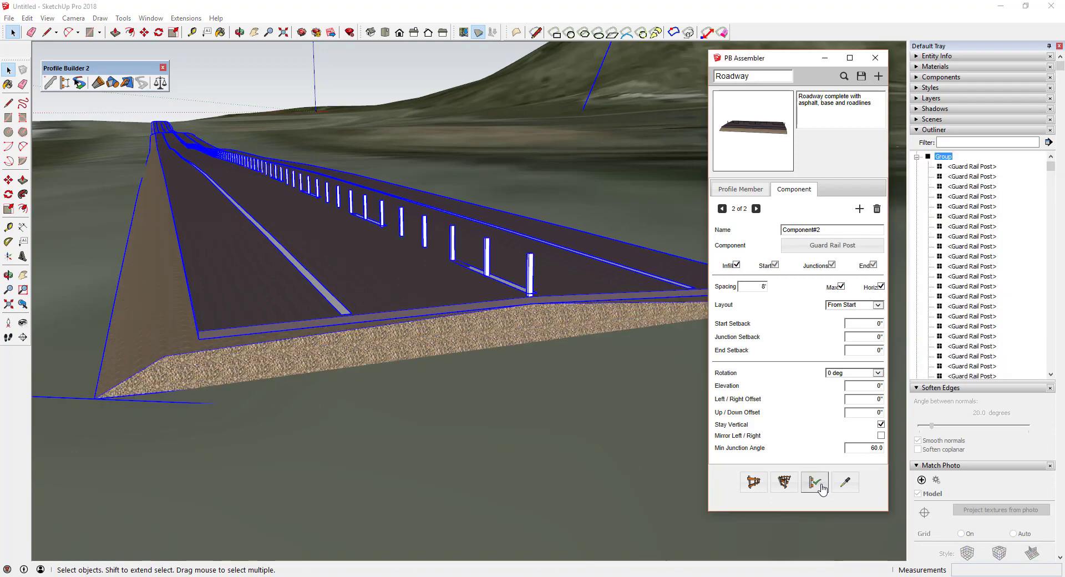
# Examine the row of posts and measure from the nearest post's base to a point between the right shoulder line and the road's outer edge
pyautogui.moveTo(481, 259); pyautogui.dragTo(527, 304, button='middle')
pyautogui.scroll(-3, 502, 303)
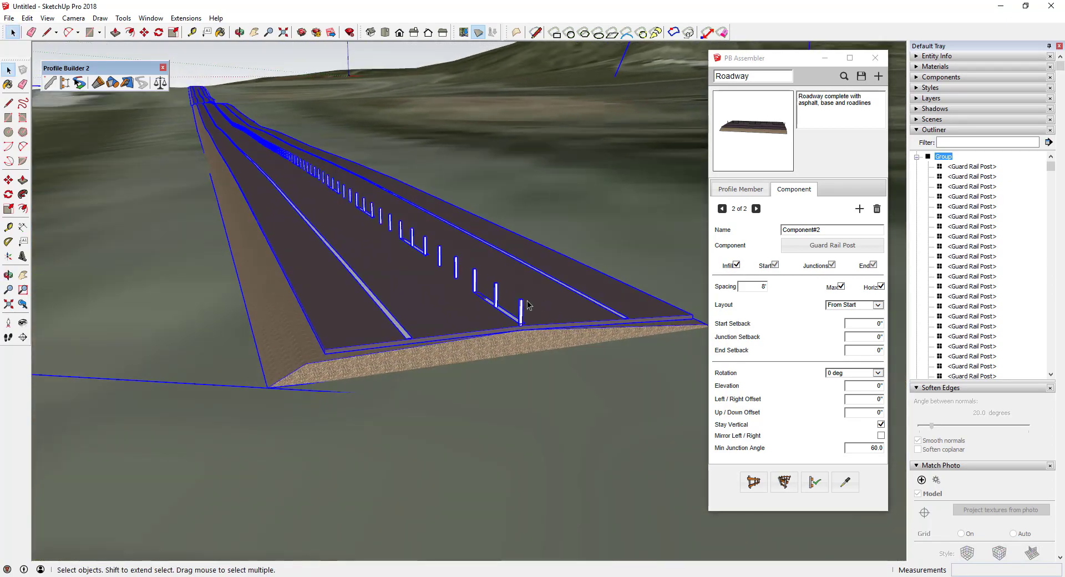
pyautogui.scroll(4, 610, 293)
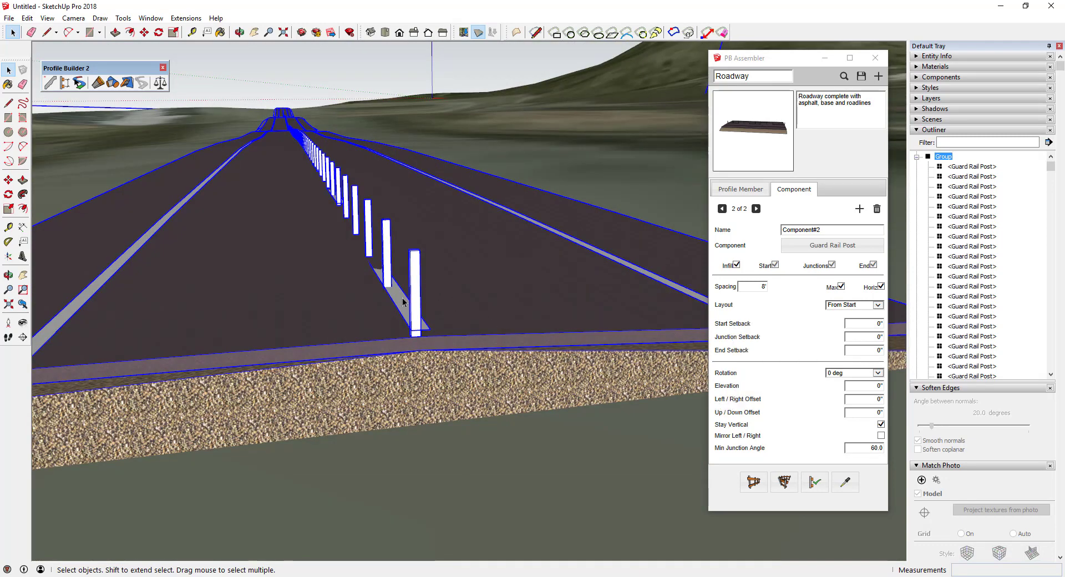
pyautogui.moveTo(563, 290); pyautogui.dragTo(430, 268, button='middle')
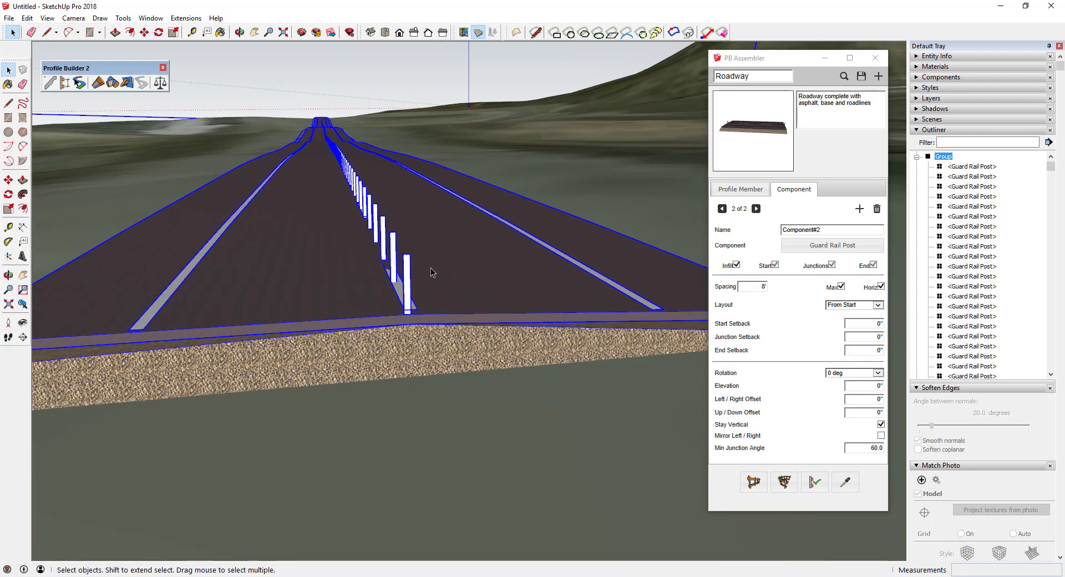
pyautogui.scroll(1, 401, 304)
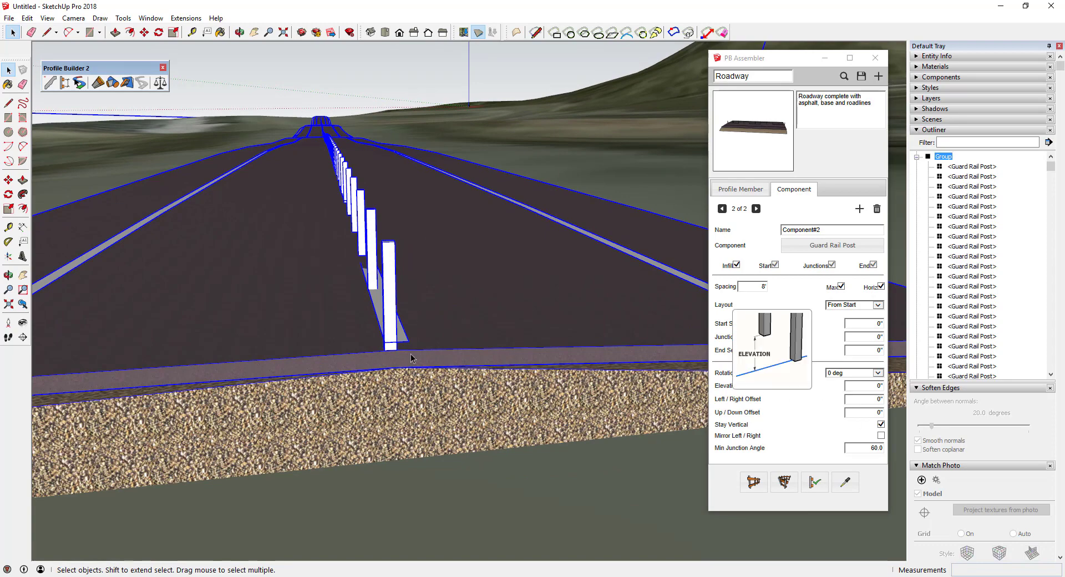
pyautogui.scroll(-6, 409, 356)
pyautogui.click(192, 33)
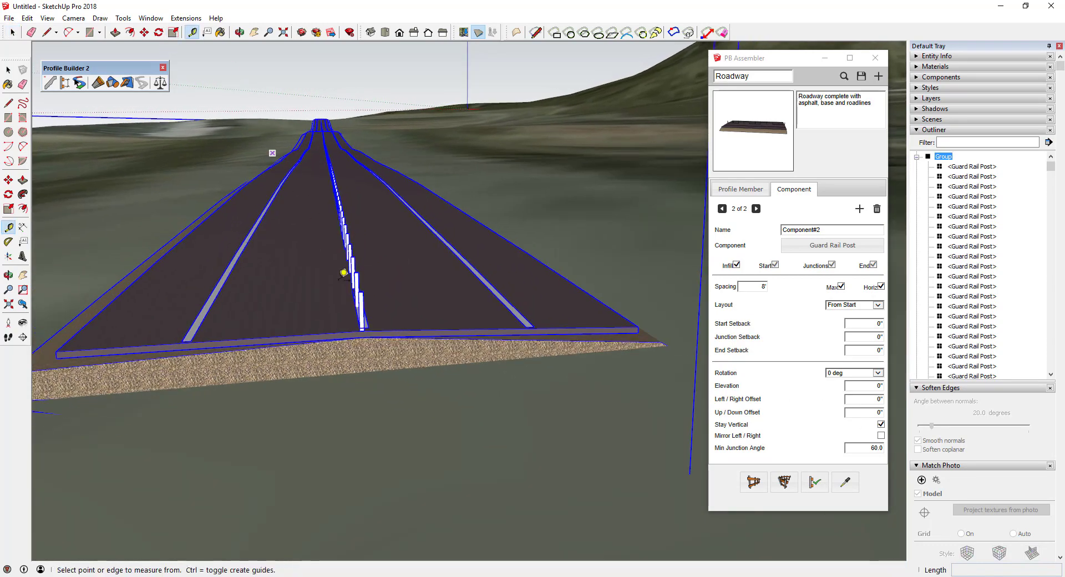
pyautogui.click(360, 327)
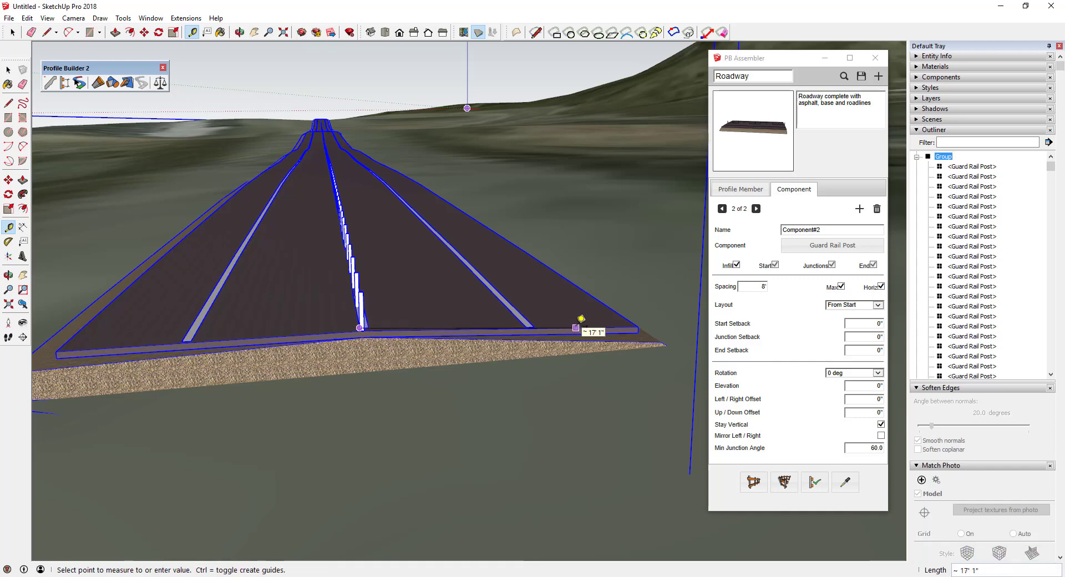
pyautogui.press('Escape')
pyautogui.press('space')
# Set the guard rail post component's Left / Right Offset to 17' and apply it to the roadway
pyautogui.click(879, 399)
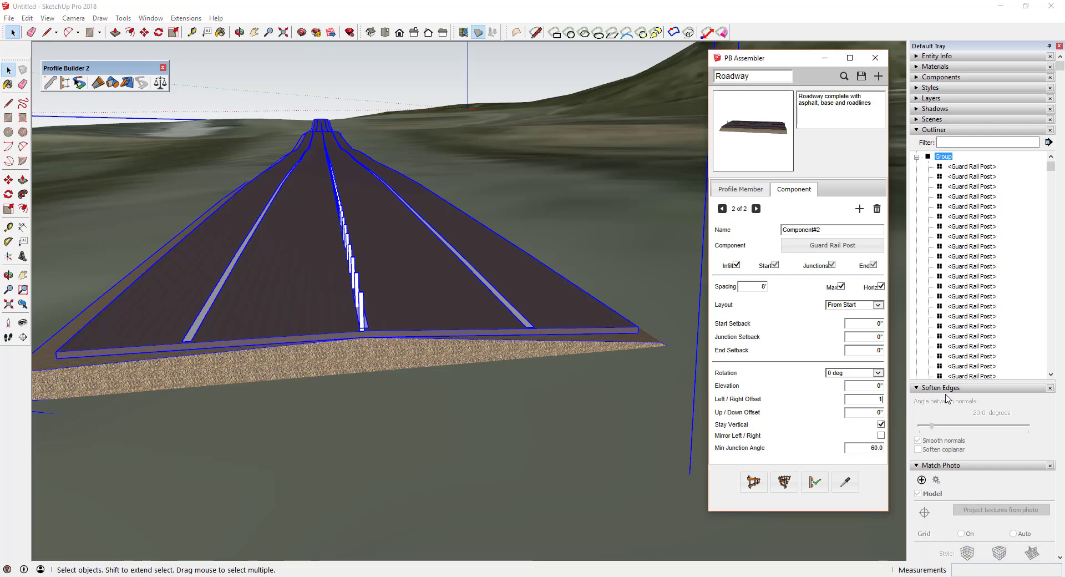
pyautogui.write("17'")
pyautogui.press('Return')
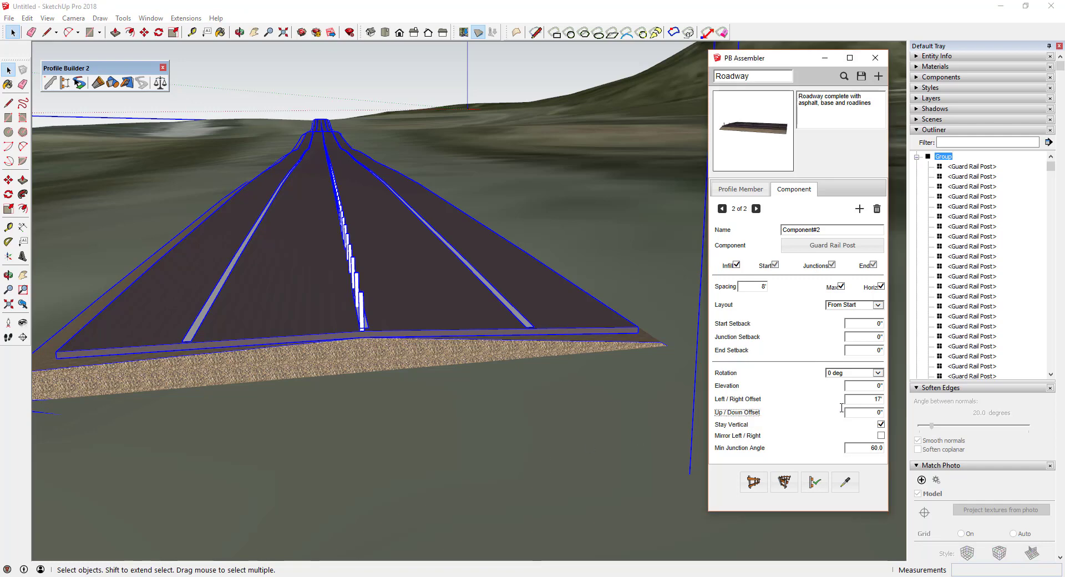
pyautogui.click(814, 485)
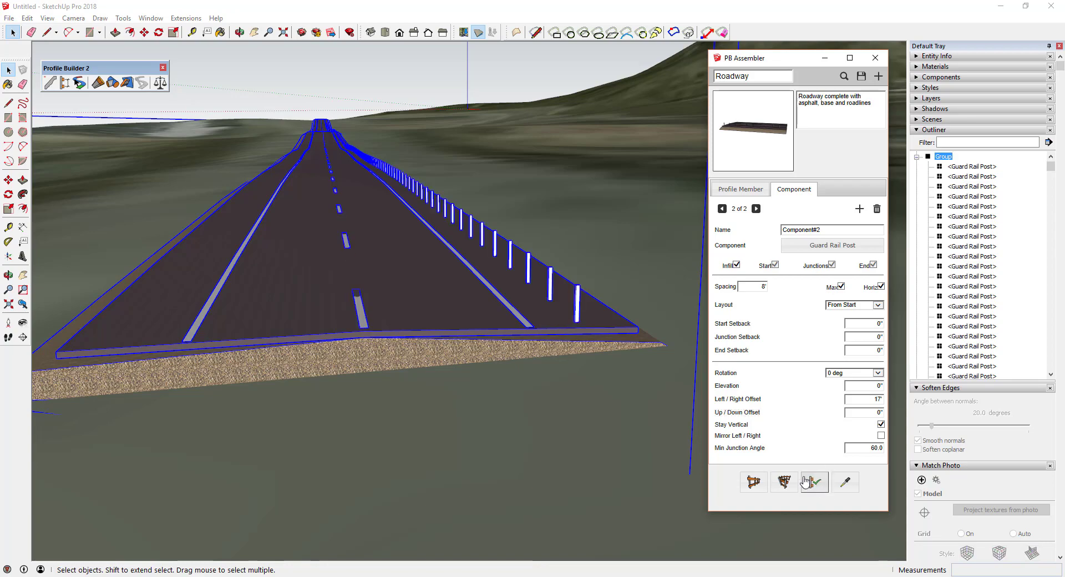
# Examine the nearest guard rail post from road level and measure the vertical gap between its base and the asphalt
pyautogui.scroll(4, 588, 333)
pyautogui.moveTo(587, 334); pyautogui.dragTo(466, 301, button='middle')
pyautogui.scroll(4, 459, 295)
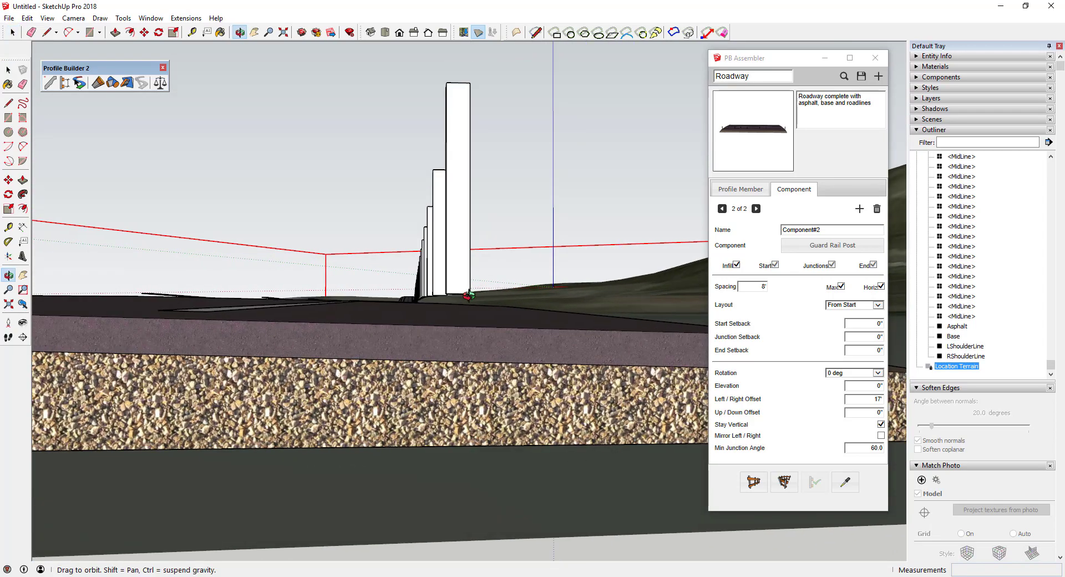
pyautogui.scroll(-4, 468, 303)
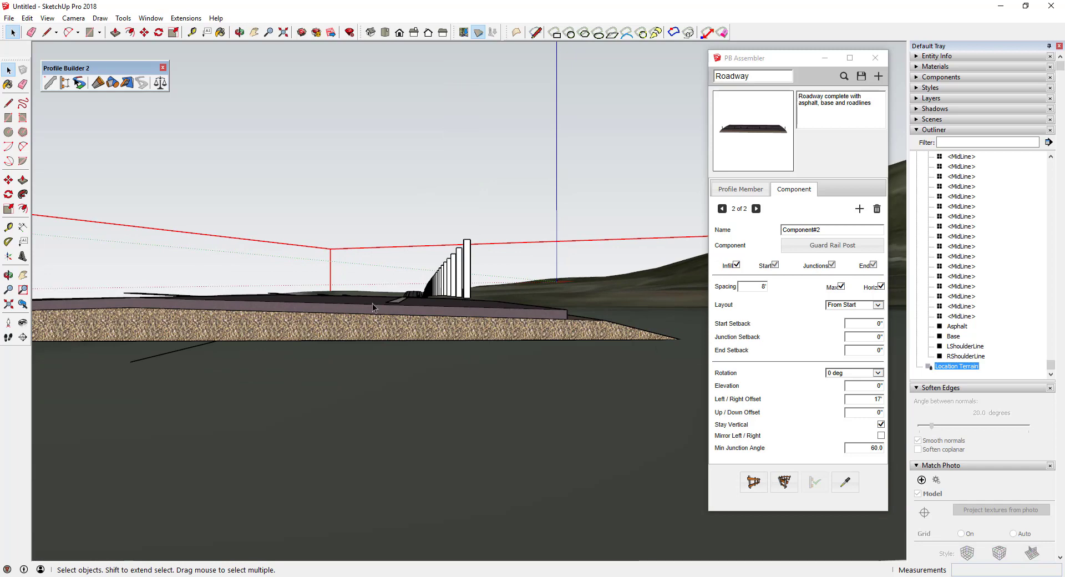
pyautogui.moveTo(493, 295); pyautogui.dragTo(398, 309, button='middle')
pyautogui.scroll(2, 366, 315)
pyautogui.click(192, 32)
pyautogui.click(462, 337)
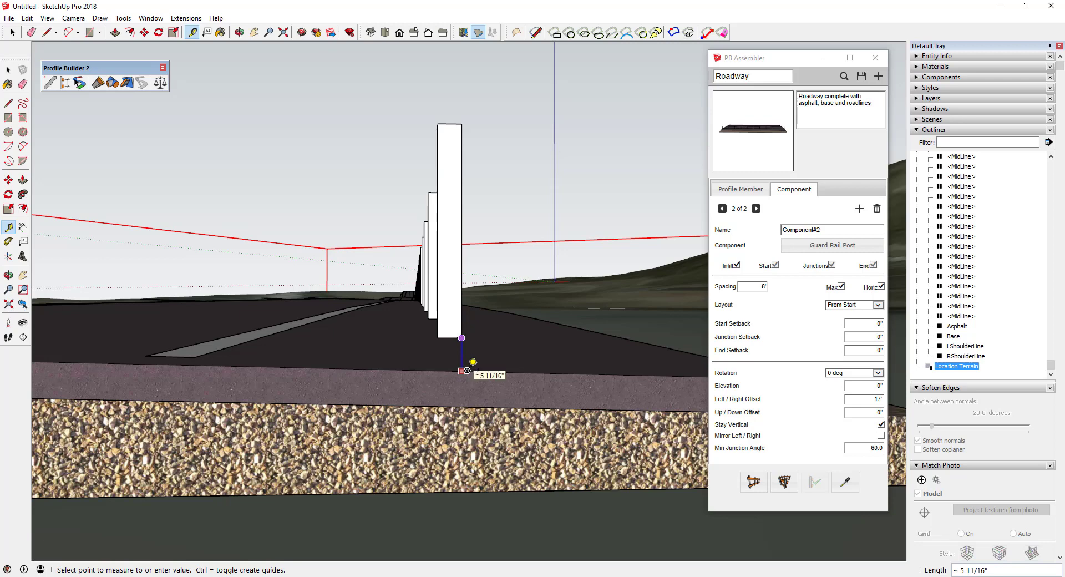
pyautogui.press('space')
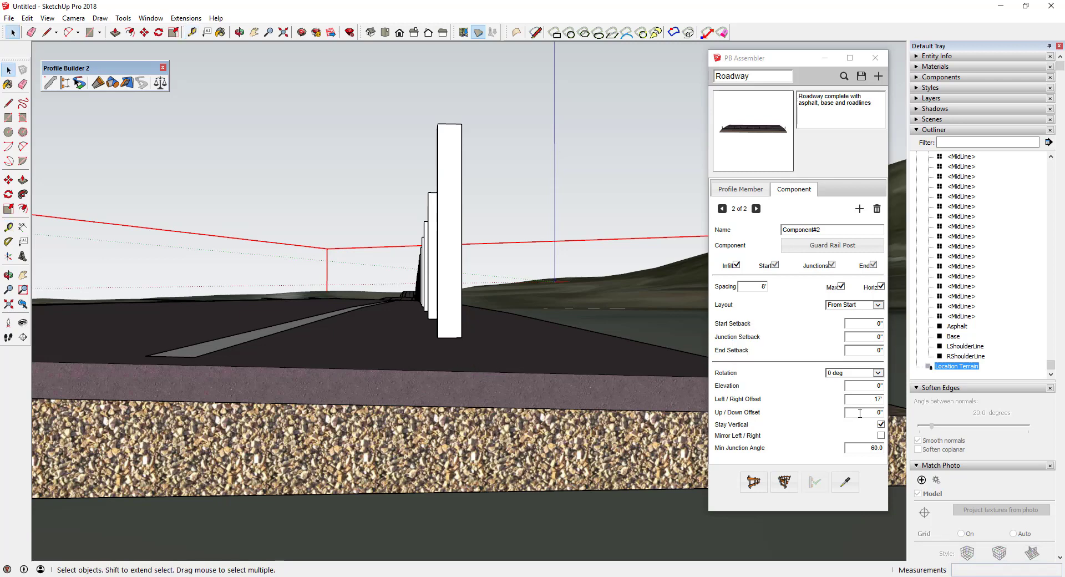
# Set the guard rail post component's Up / Down Offset to -6 and apply the assembly to the selected roadway
pyautogui.click(853, 413)
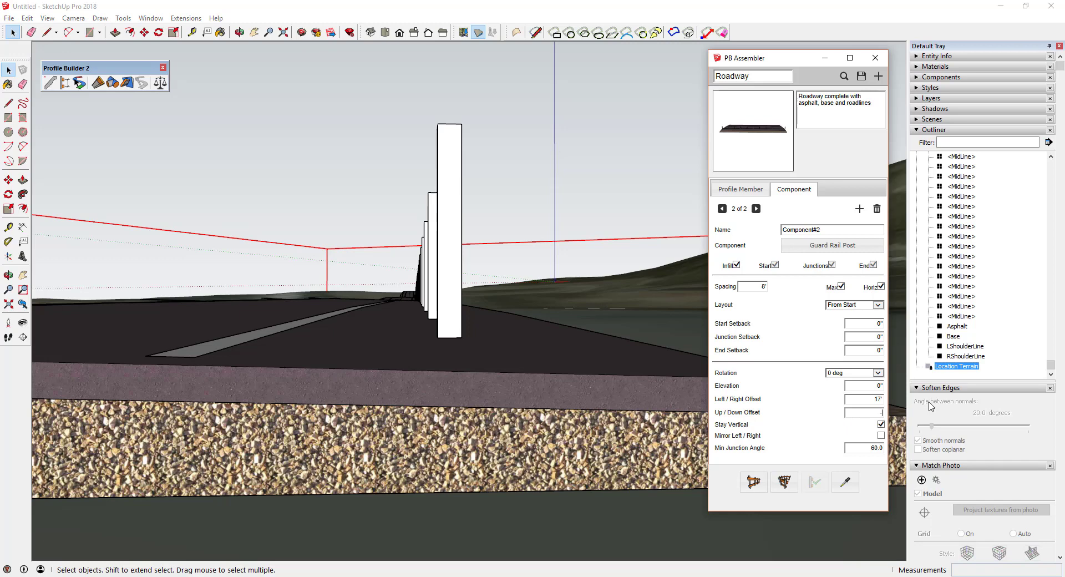
pyautogui.write('-6')
pyautogui.click(518, 321)
pyautogui.click(814, 483)
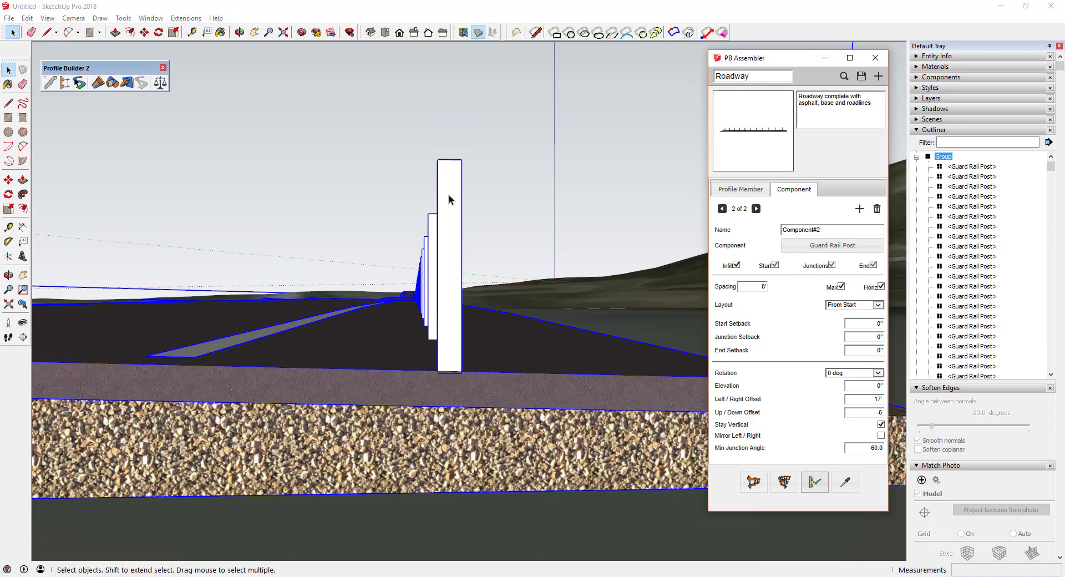
pyautogui.moveTo(436, 300); pyautogui.dragTo(261, 238, button='middle')
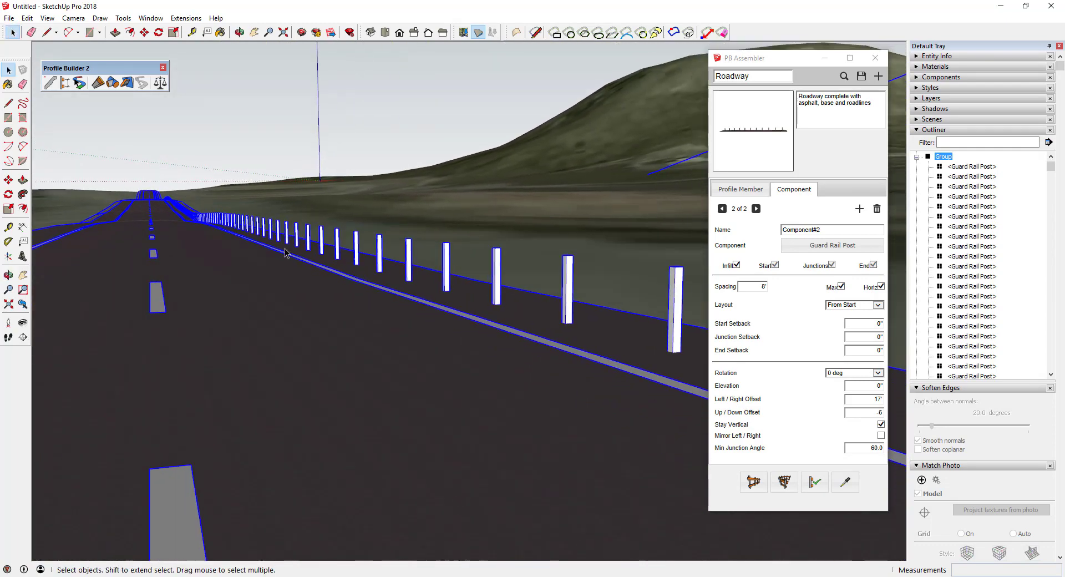
pyautogui.scroll(-3, 292, 264)
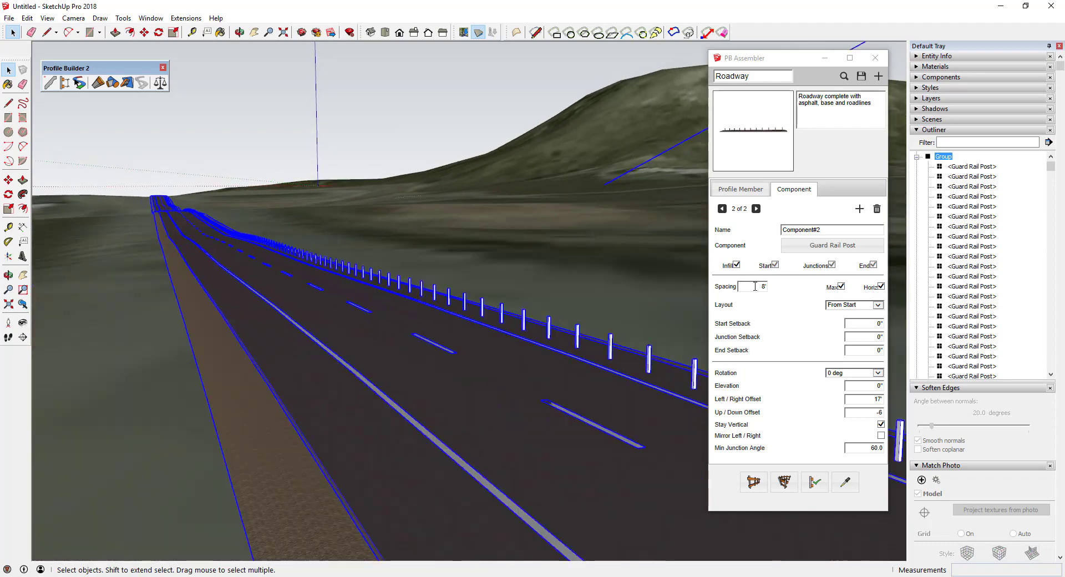
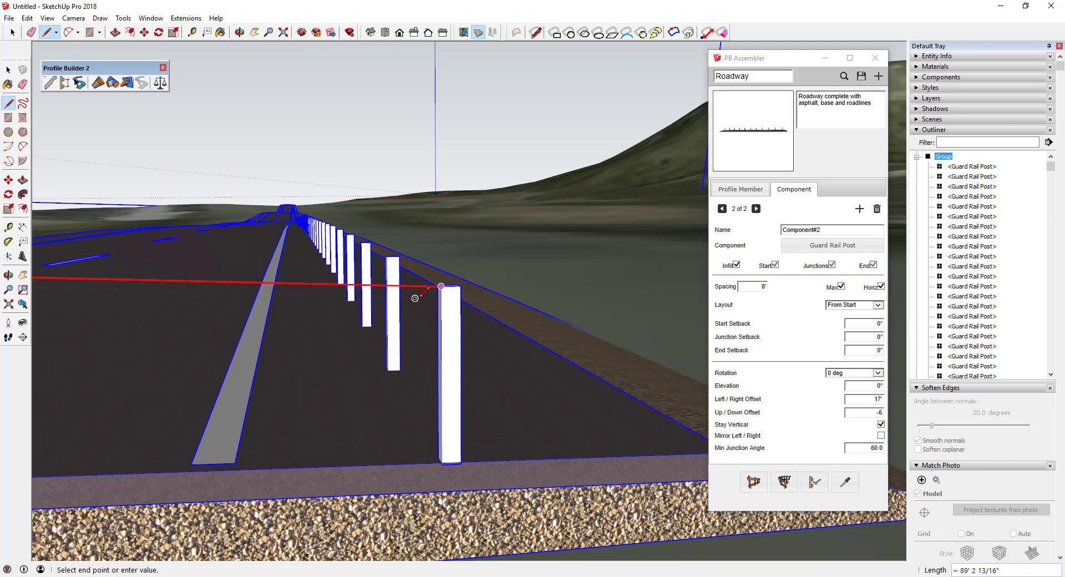
# Draw a vertical rectangular face about 1' 8" wide and 2' tall from the nearest post's upper front edge, projecting toward the road
pyautogui.press('space')
pyautogui.moveTo(398, 459); pyautogui.dragTo(561, 438, button='middle')
pyautogui.scroll(3, 636, 424)
pyautogui.scroll(-5, 628, 413)
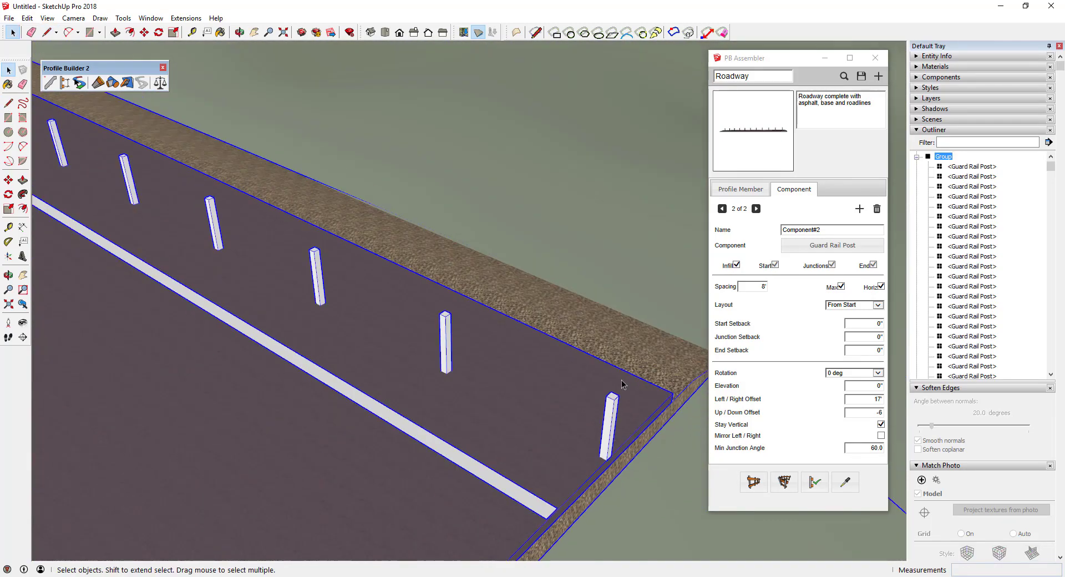
pyautogui.press('l')
pyautogui.click(614, 397)
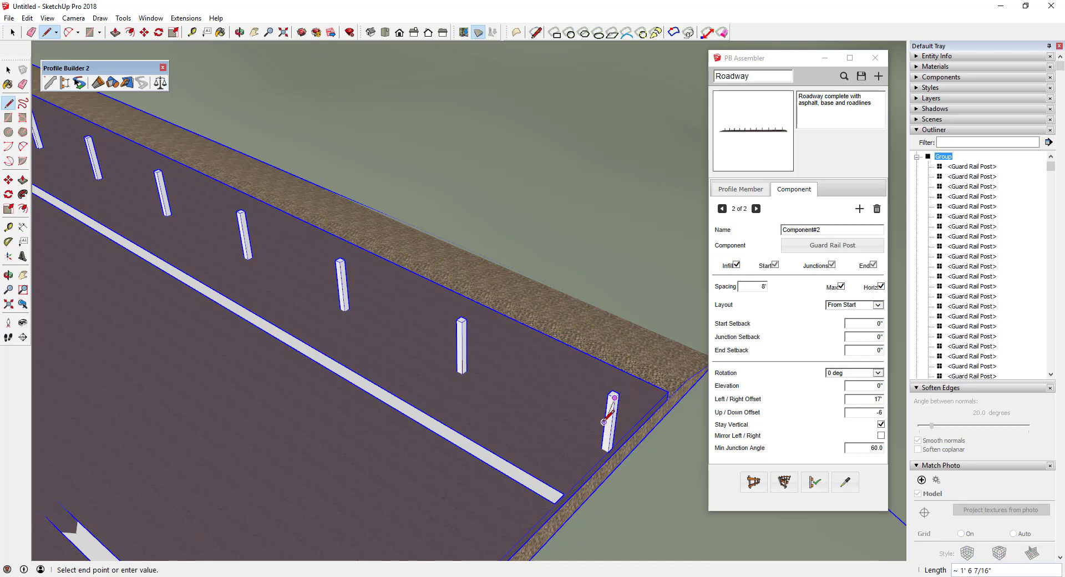
pyautogui.scroll(3, 602, 413)
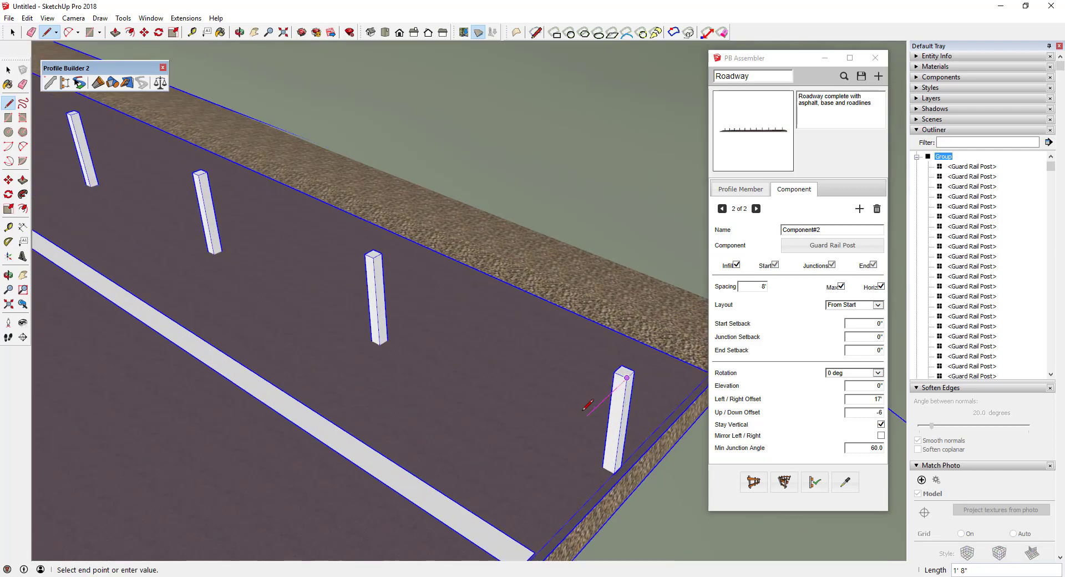
pyautogui.click(587, 415)
pyautogui.click(580, 482)
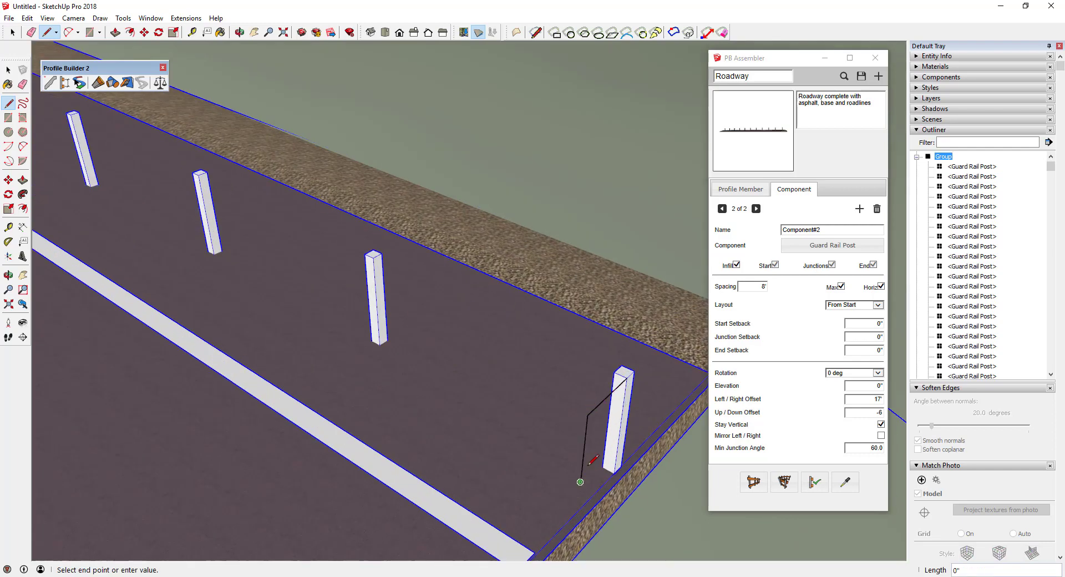
pyautogui.click(618, 443)
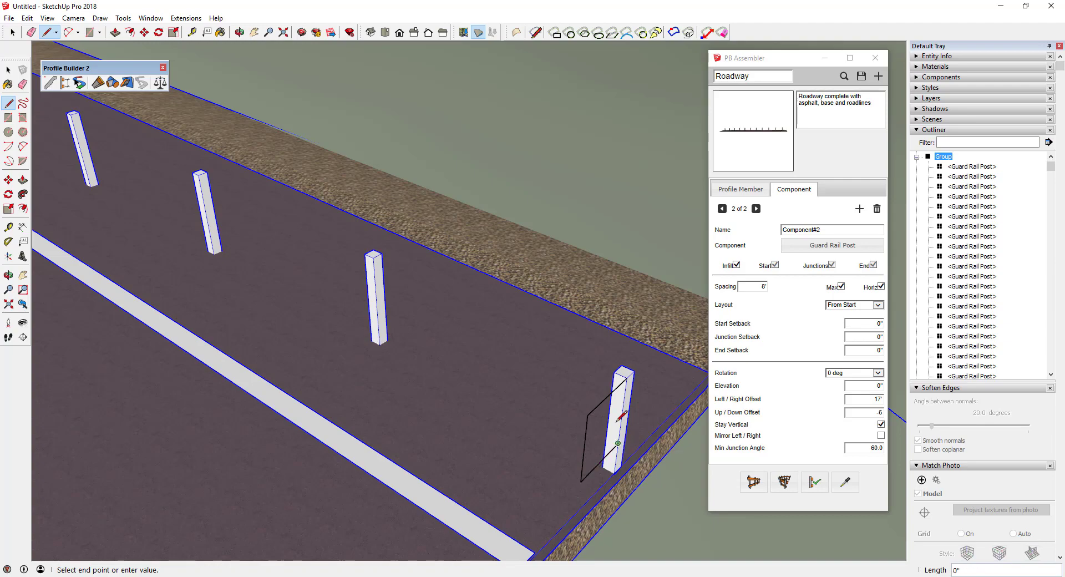
pyautogui.click(625, 382)
pyautogui.scroll(-5, 625, 383)
pyautogui.moveTo(546, 356); pyautogui.dragTo(607, 382, button='middle')
pyautogui.scroll(3, 610, 377)
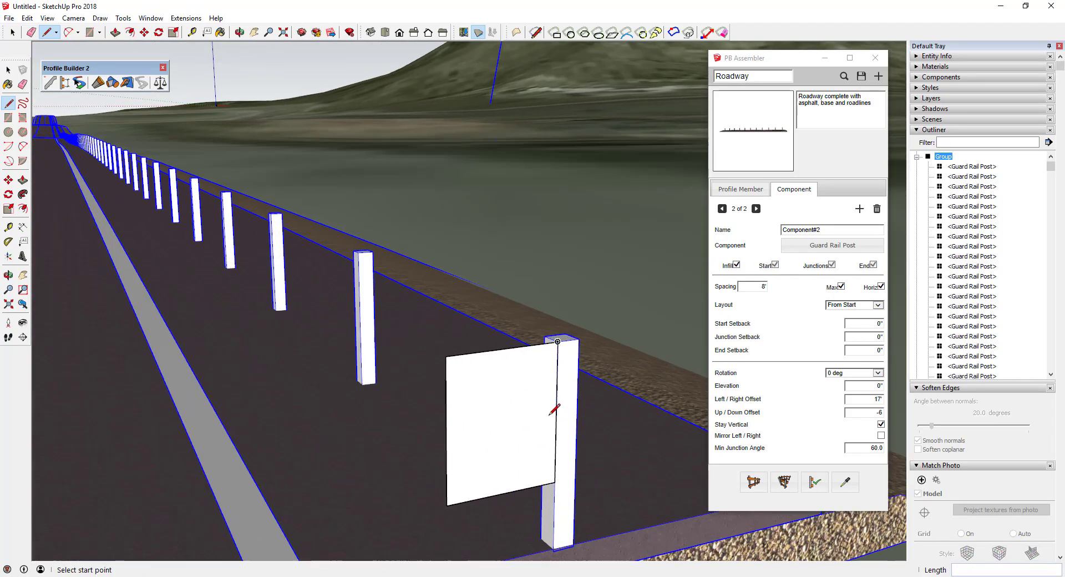
pyautogui.moveTo(544, 285); pyautogui.dragTo(566, 349, button='middle')
pyautogui.press('space')
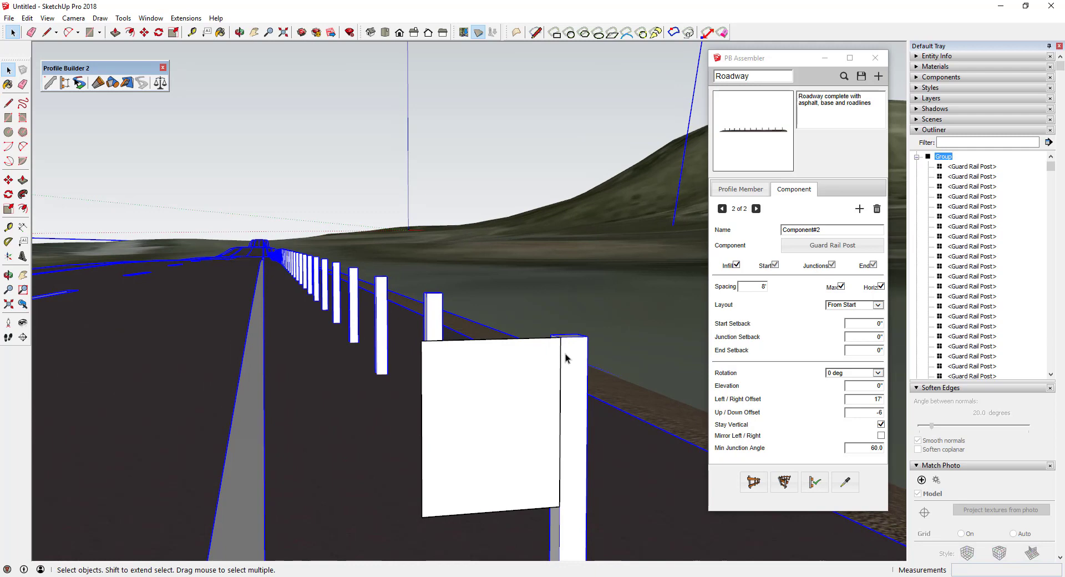
pyautogui.press('a')
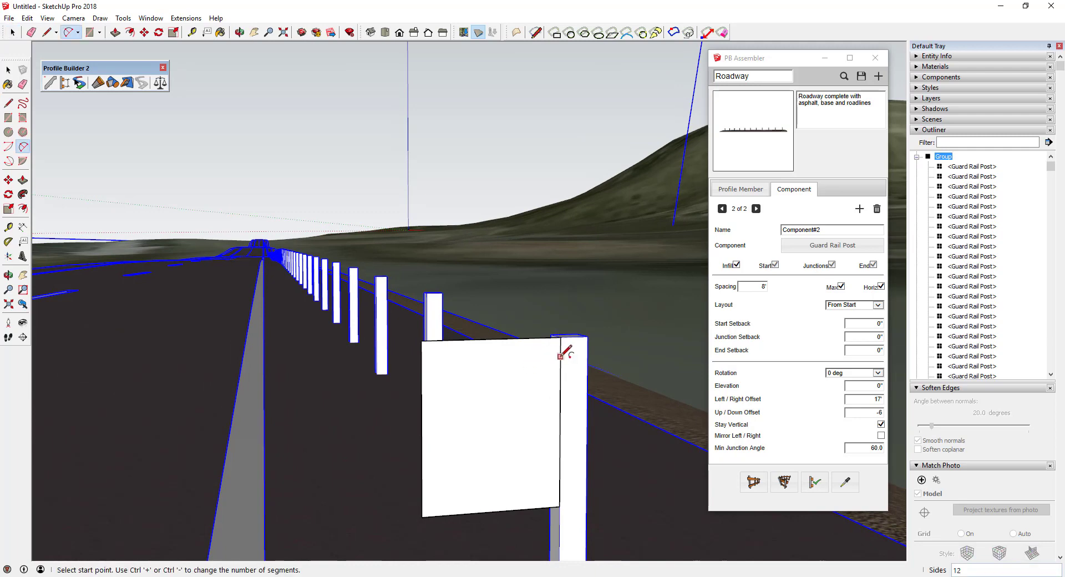
pyautogui.click(560, 337)
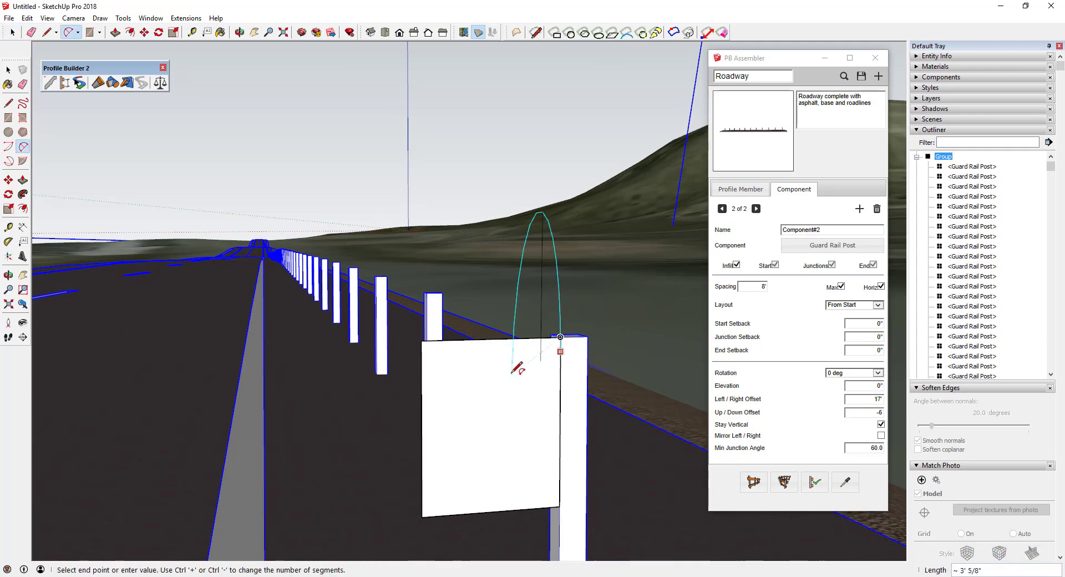
pyautogui.press('l')
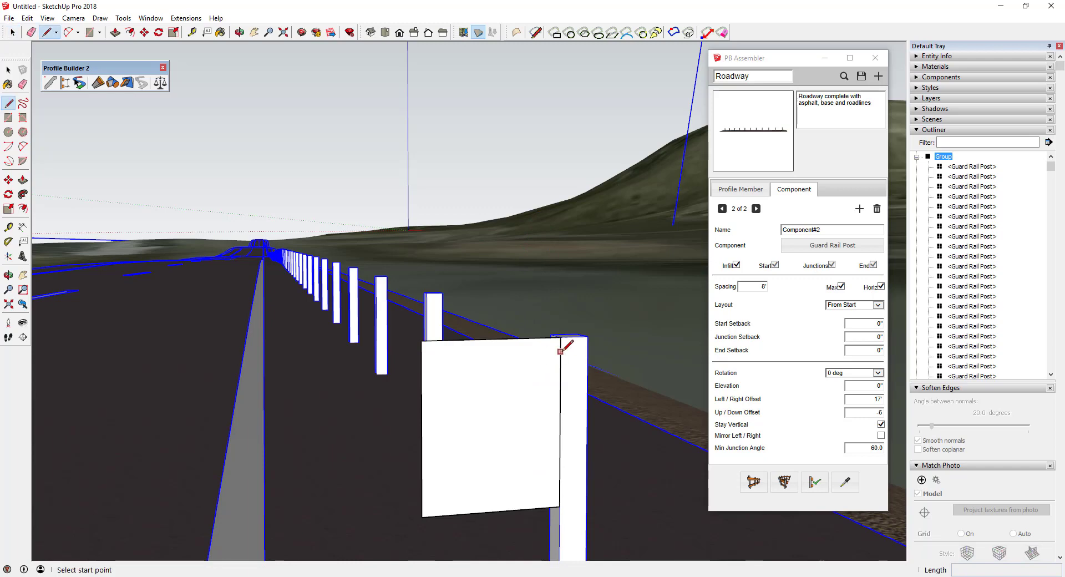
pyautogui.click(560, 348)
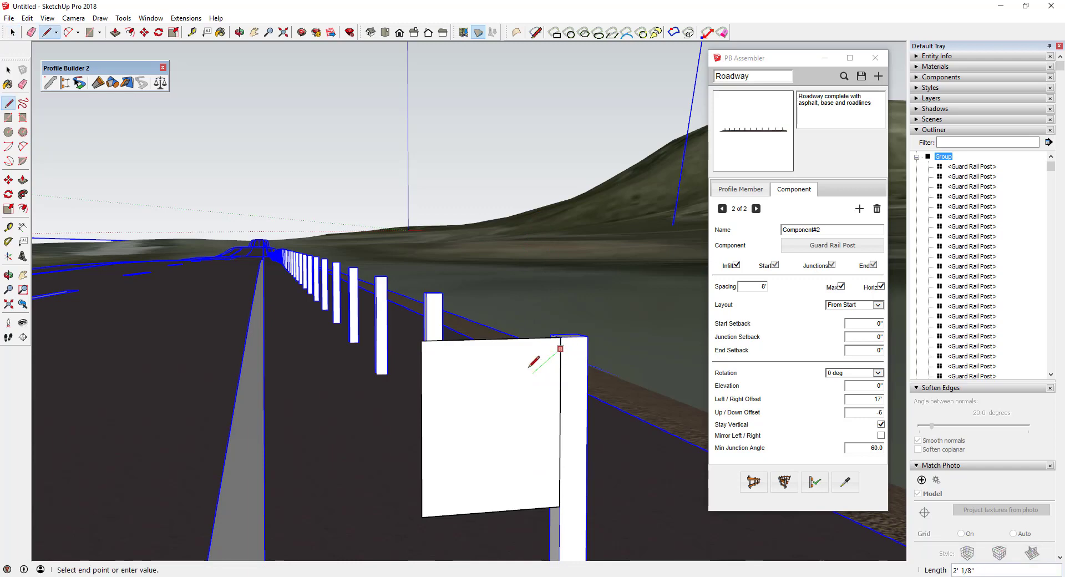
pyautogui.scroll(2, 526, 369)
pyautogui.scroll(-2, 523, 371)
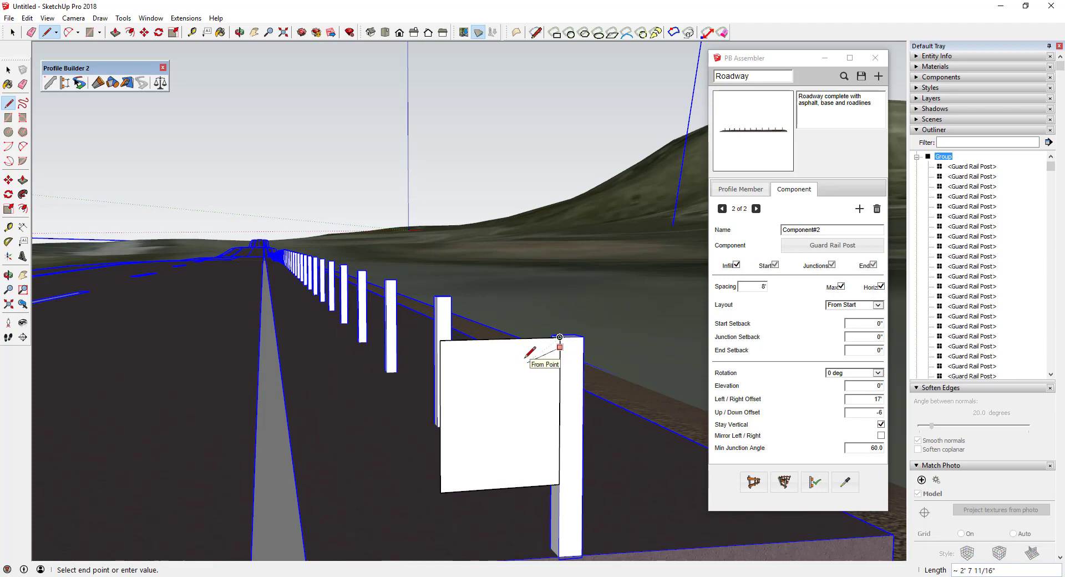
pyautogui.moveTo(528, 364); pyautogui.dragTo(481, 314, button='middle')
pyautogui.press('space')
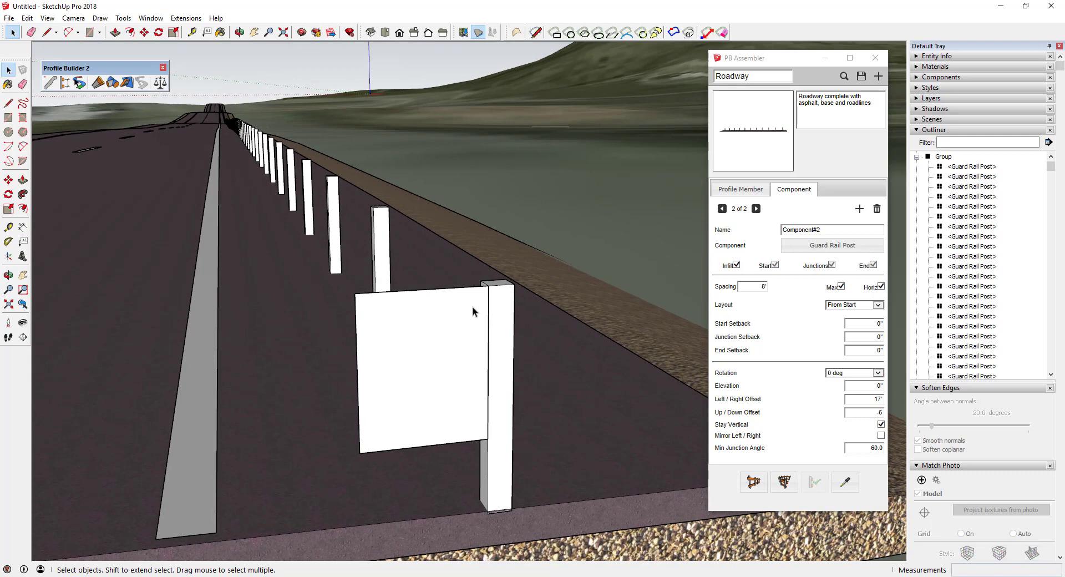
# Divide the rectangular face with a full-height vertical line and draw a sloped line from it up to the post's upper edge
pyautogui.press('l')
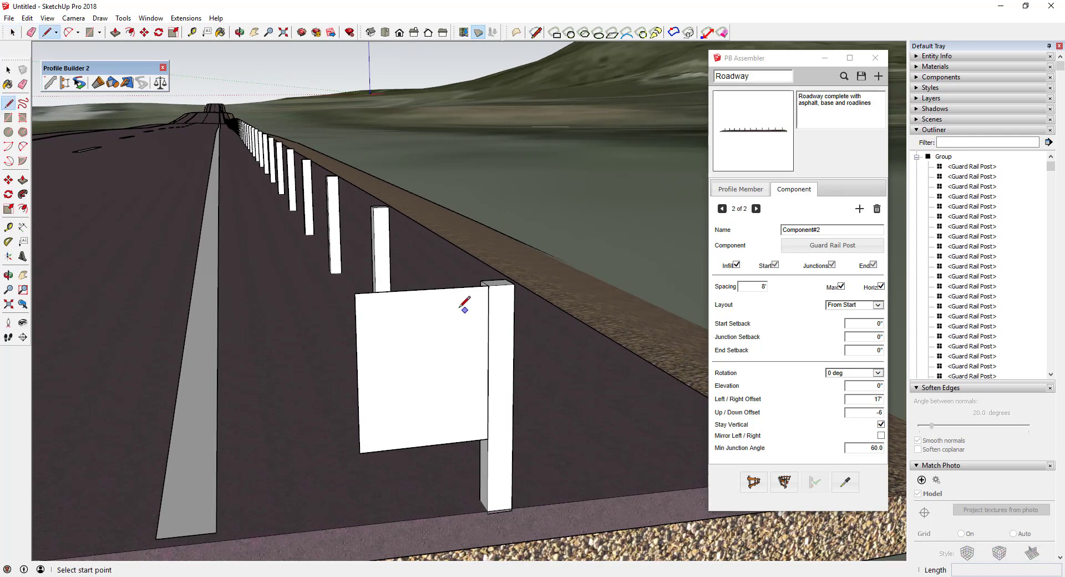
pyautogui.click(440, 288)
pyautogui.click(441, 444)
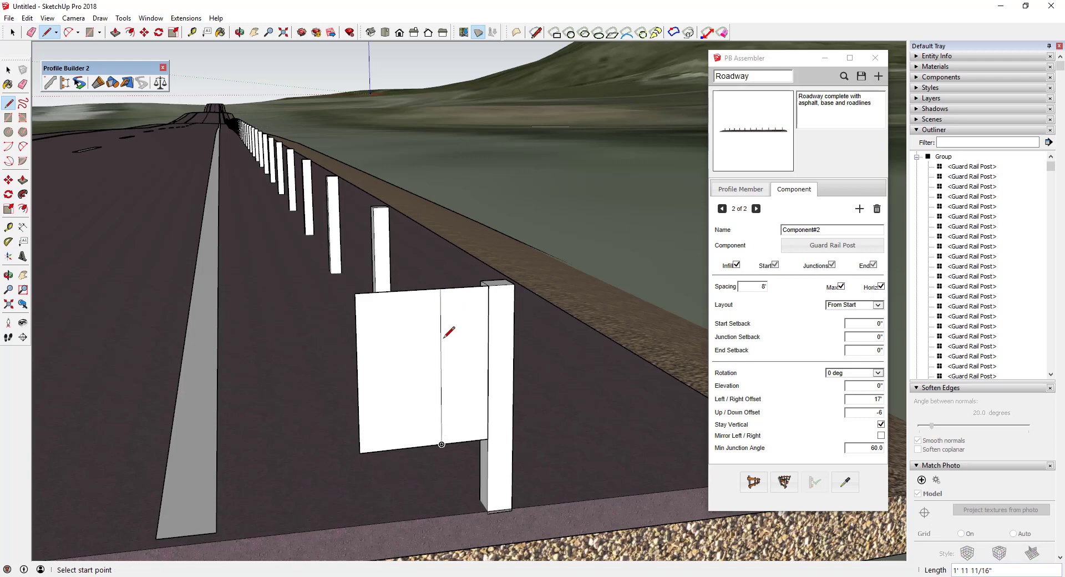
pyautogui.click(441, 327)
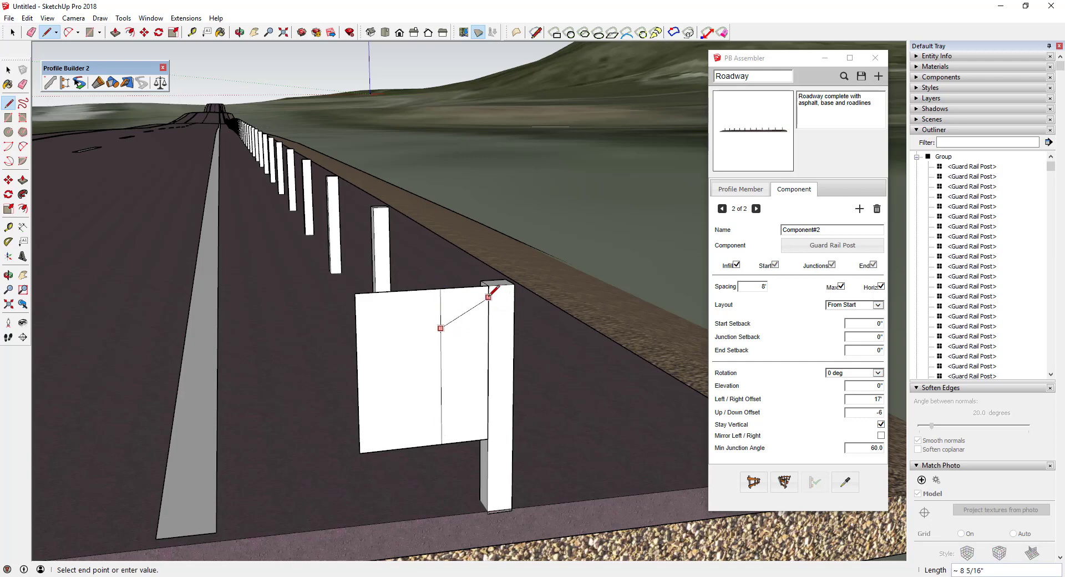
pyautogui.click(490, 291)
# Draw a trapezoidal notch from the dividing line toward the post to form the middle of the guard rail profile
pyautogui.click(440, 344)
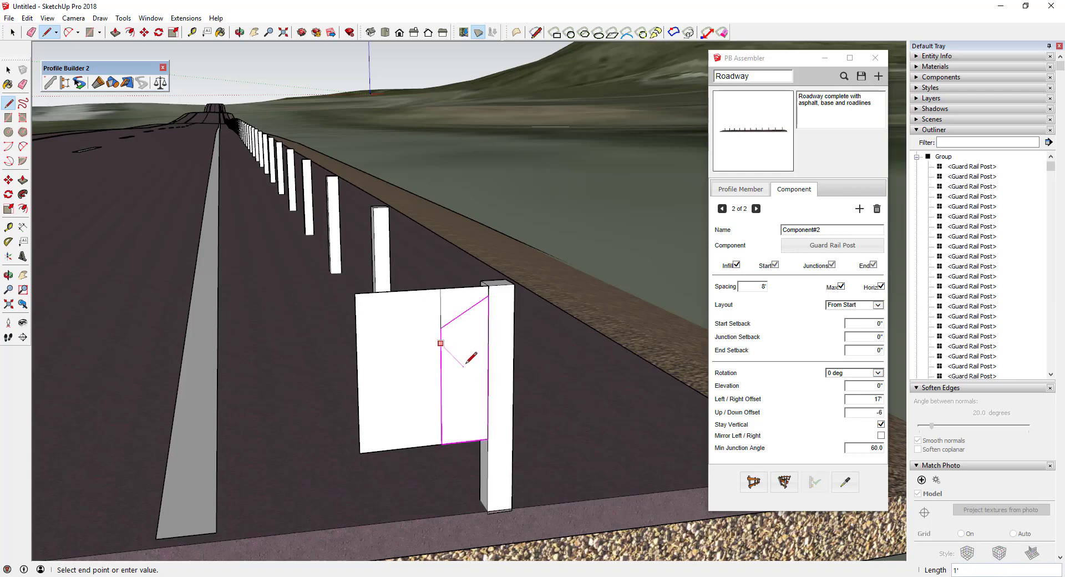
pyautogui.moveTo(468, 351); pyautogui.dragTo(473, 378, button='middle')
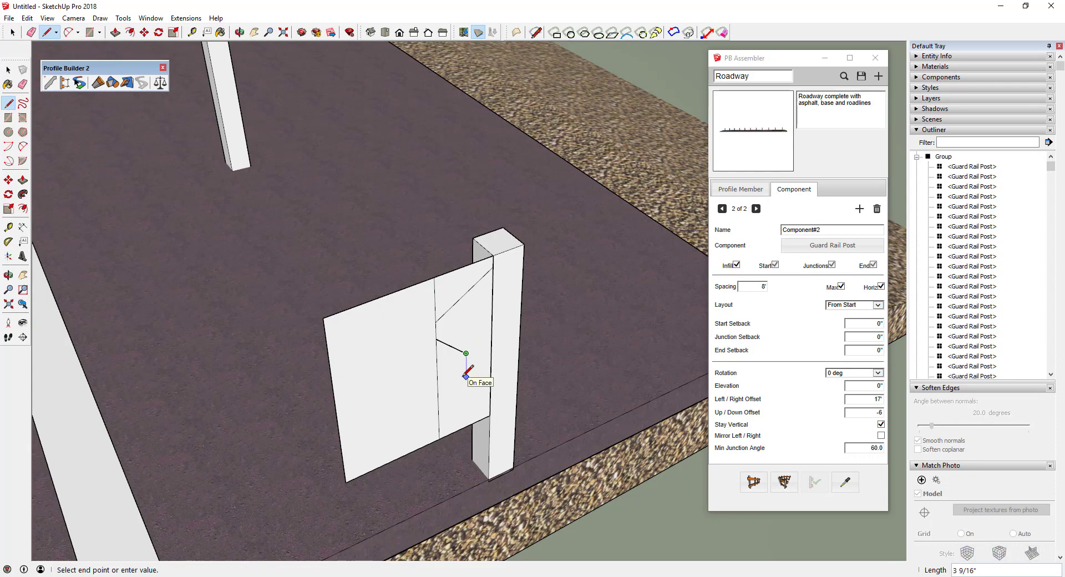
pyautogui.click(466, 374)
pyautogui.click(438, 398)
pyautogui.moveTo(438, 398)
pyautogui.mouseDown(button='middle')
pyautogui.moveTo(341, 313)
pyautogui.moveTo(432, 330)
pyautogui.mouseUp(button='middle')
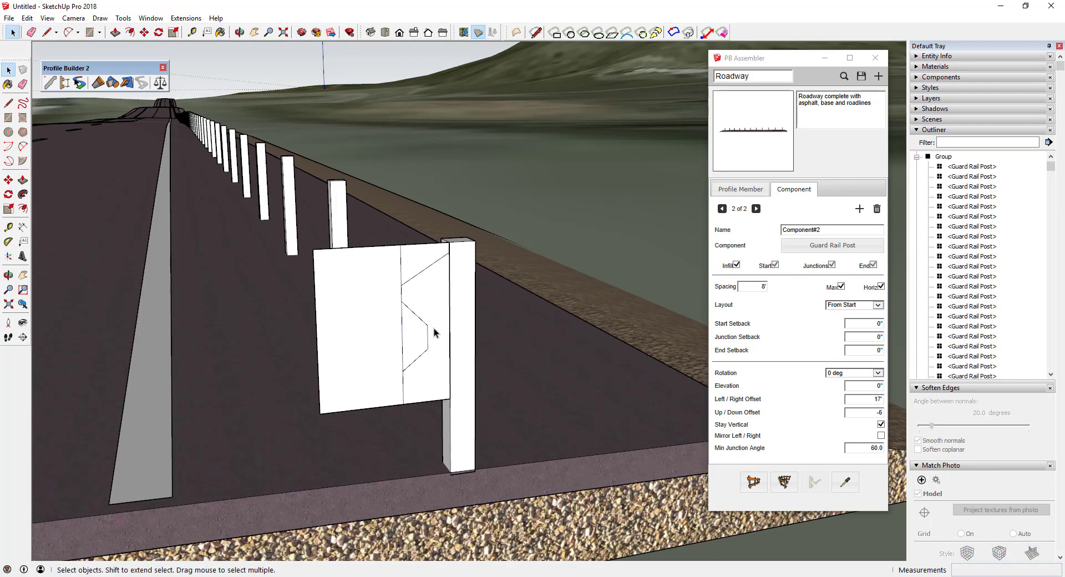
# Erase the surplus edges outside the guard rail profile and offset its outline inward by about 9/16"
pyautogui.press('e')
pyautogui.moveTo(433, 329); pyautogui.dragTo(430, 292)
pyautogui.press('f')
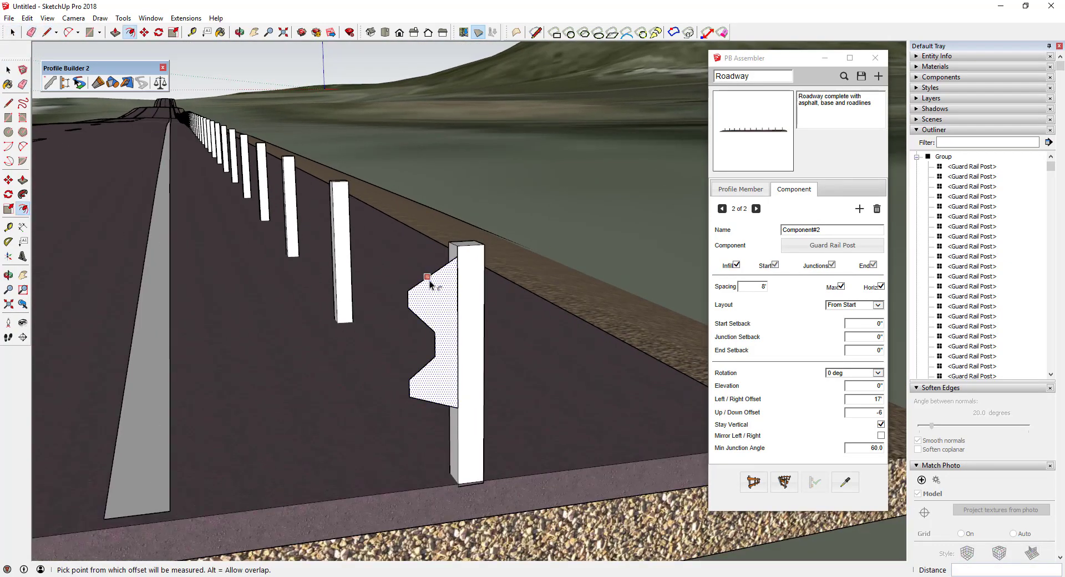
pyautogui.click(431, 280)
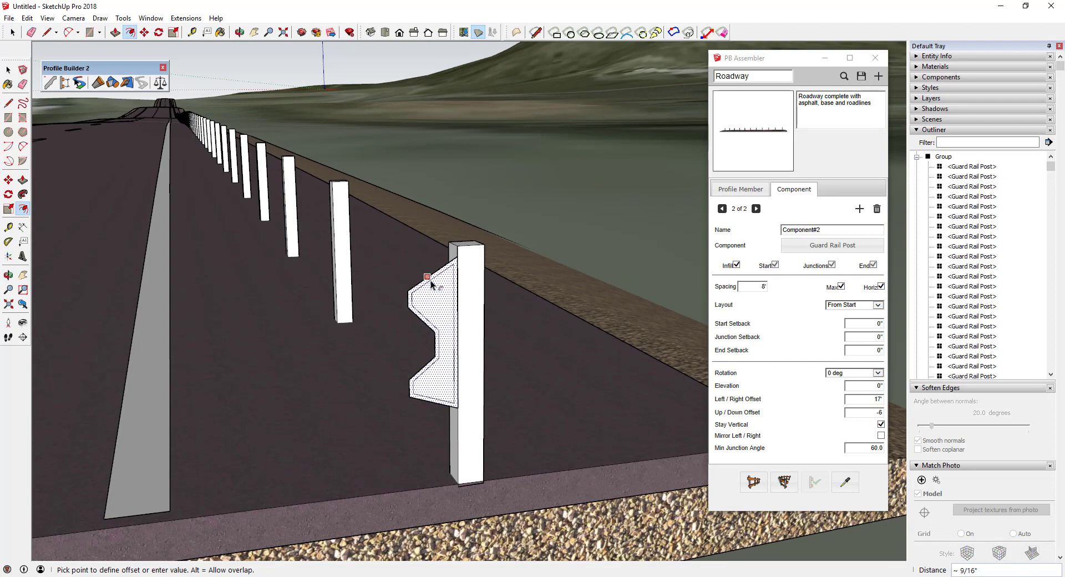
pyautogui.click(431, 281)
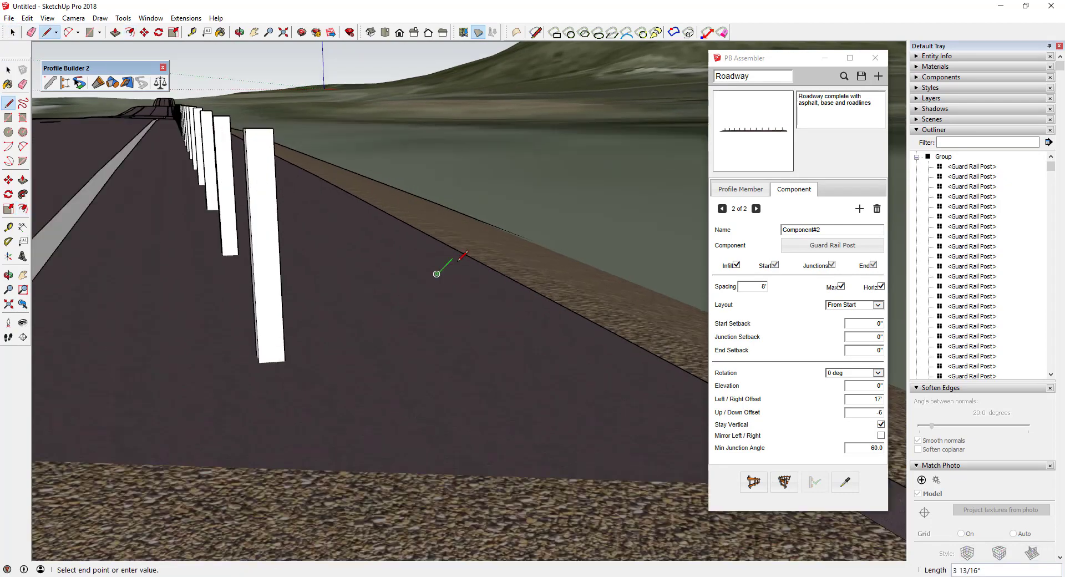
# Close the profile strip at the post with a short line and erase the leftover edge, leaving only a thin guard rail section
pyautogui.moveTo(462, 256); pyautogui.dragTo(469, 269, button='middle')
pyautogui.scroll(5, 469, 268)
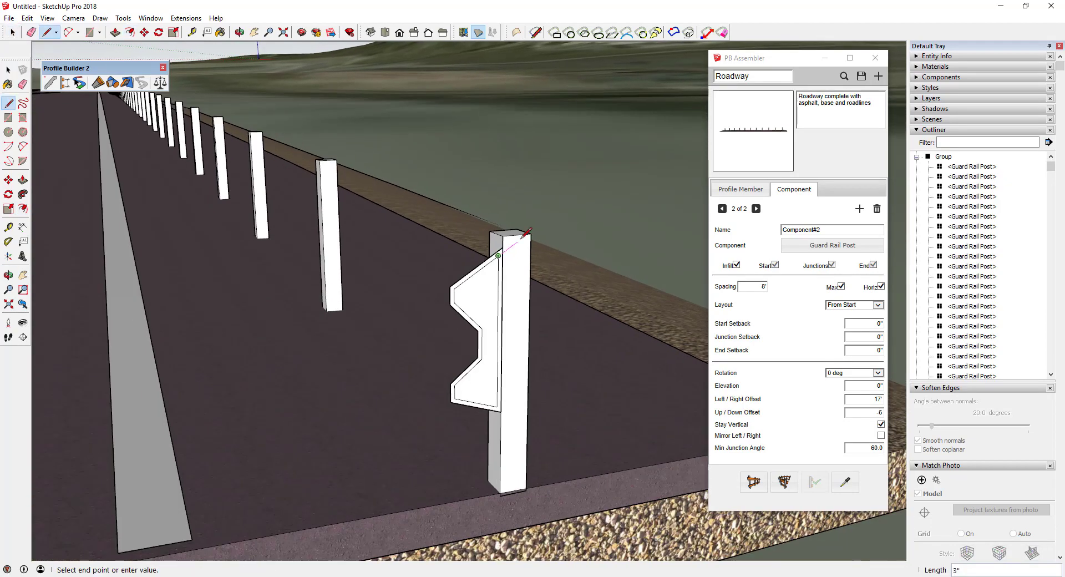
pyautogui.press('e')
pyautogui.click(503, 376)
# Try to extrude the thin guard rail profile along the row of posts with Push/Pull
pyautogui.press('p')
pyautogui.click(452, 309)
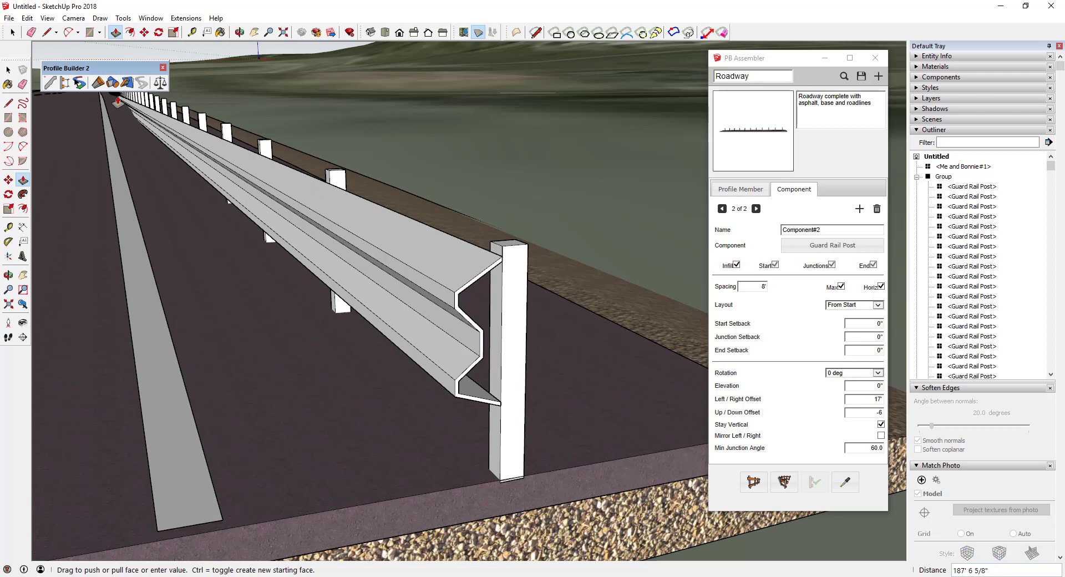
pyautogui.press('space')
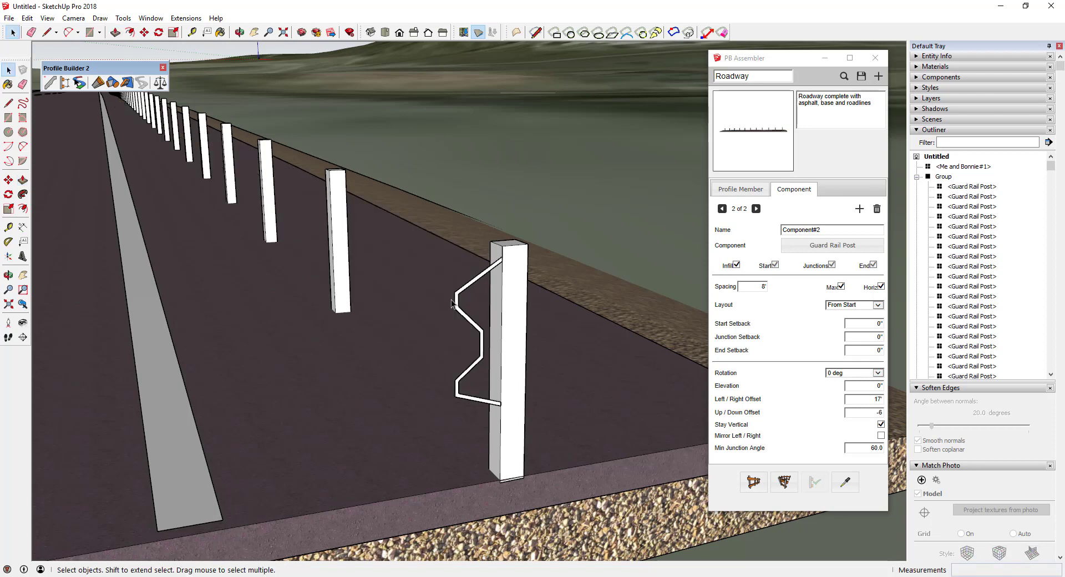
# Scale the guard rail profile down uniformly from its lower outer corner, keeping its upper corner anchored at the post
pyautogui.moveTo(409, 224); pyautogui.dragTo(533, 432)
pyautogui.press('s')
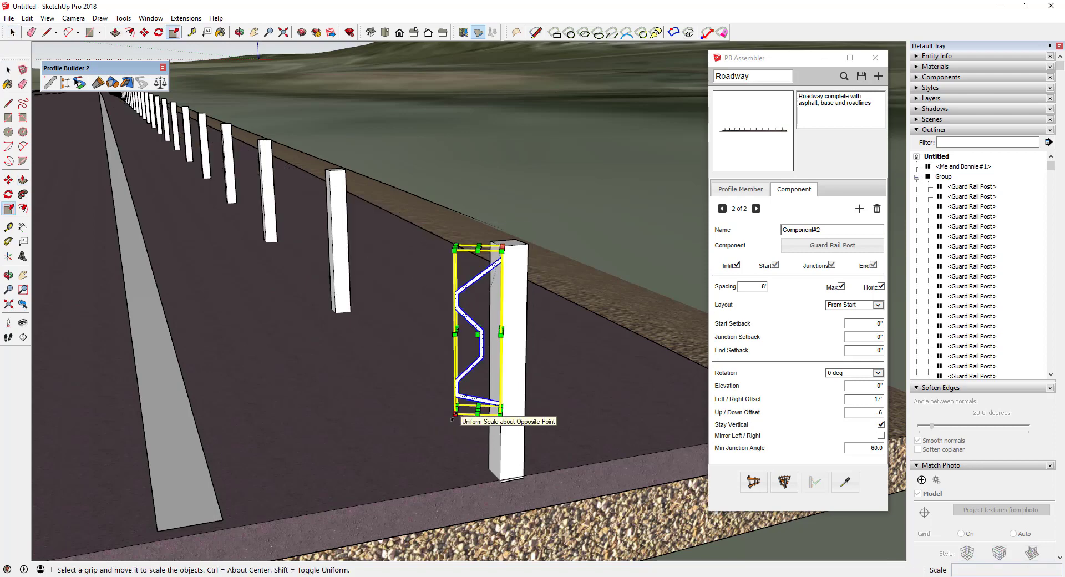
pyautogui.moveTo(452, 418); pyautogui.dragTo(476, 372)
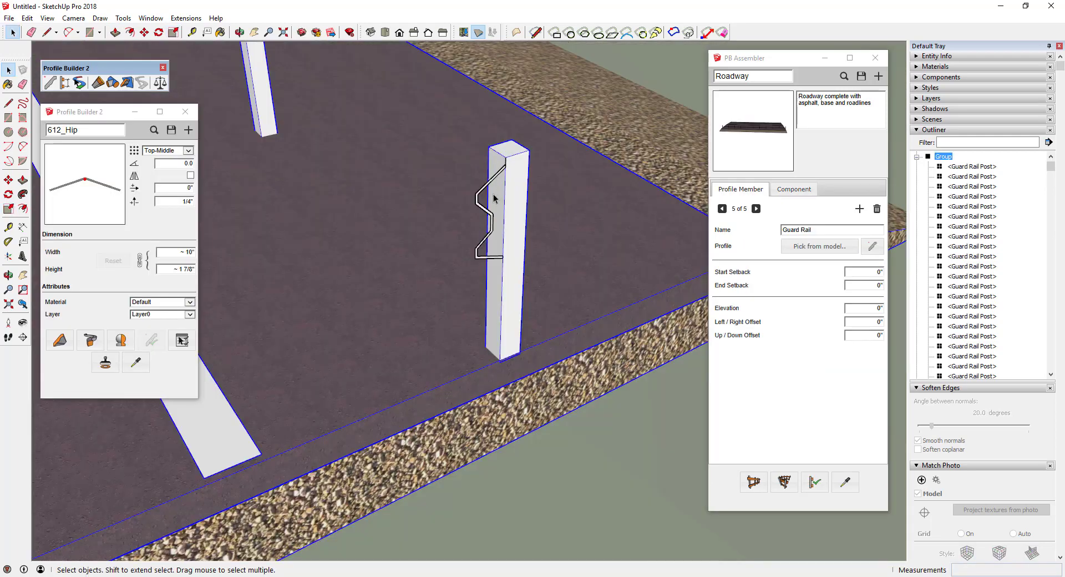
# Create a new Profile Builder profile named Guard Rail from the guard rail section face at the post
pyautogui.scroll(2, 493, 198)
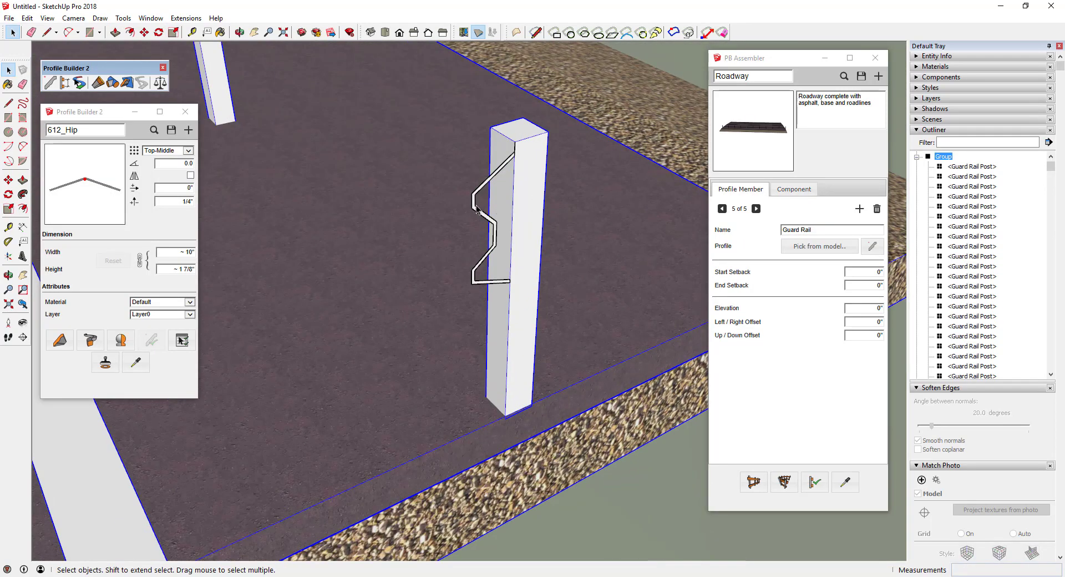
pyautogui.click(475, 203)
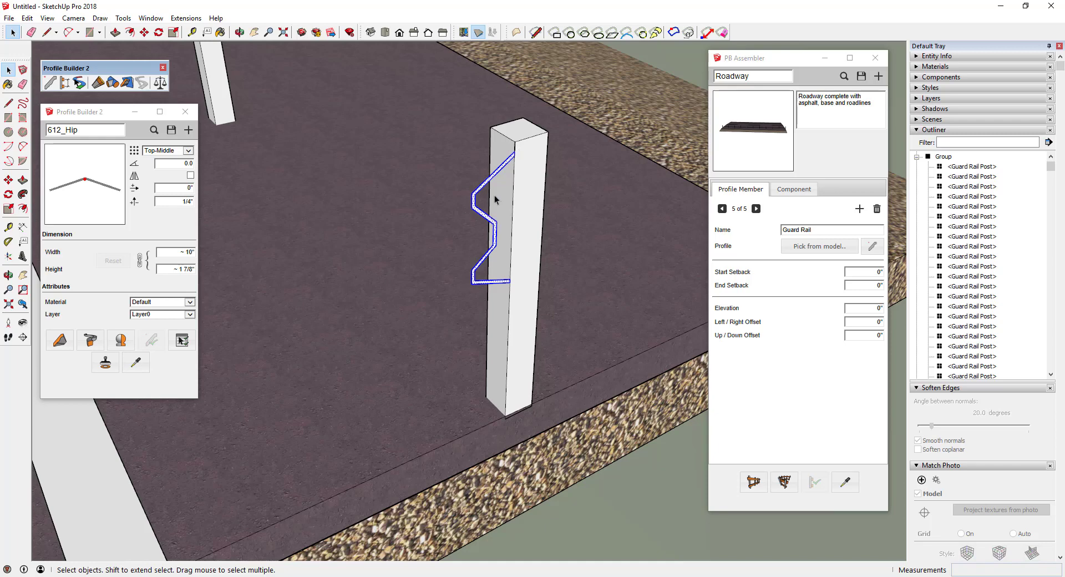
pyautogui.click(188, 133)
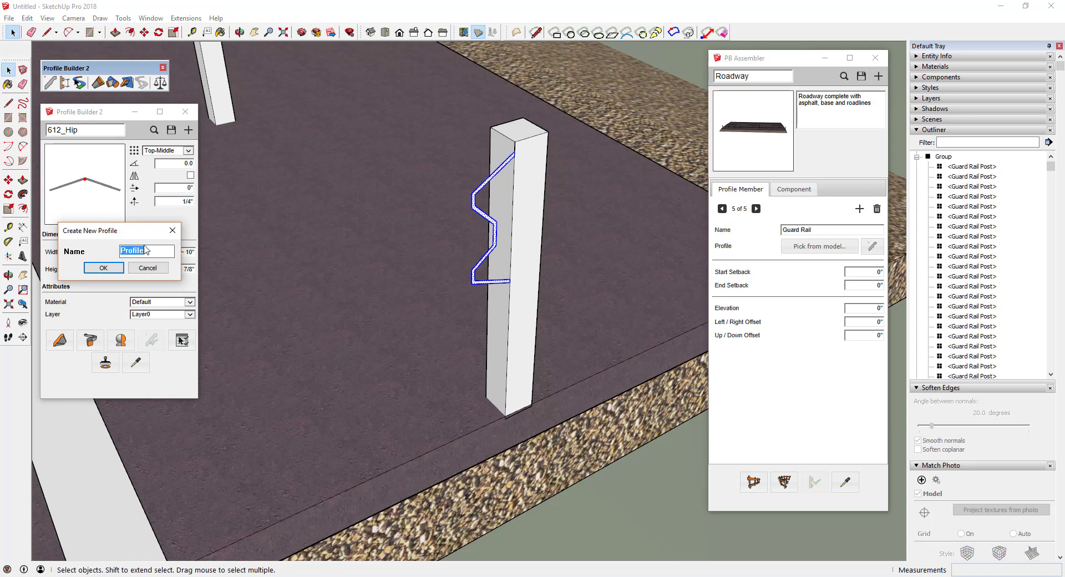
pyautogui.write('Guard Rail')
pyautogui.press('Return')
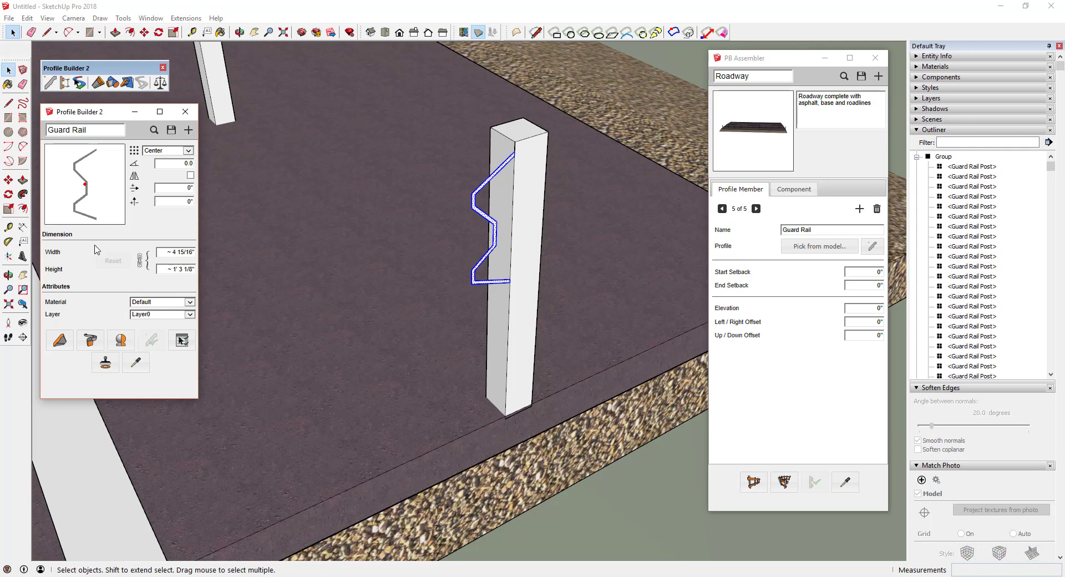
pyautogui.click(60, 341)
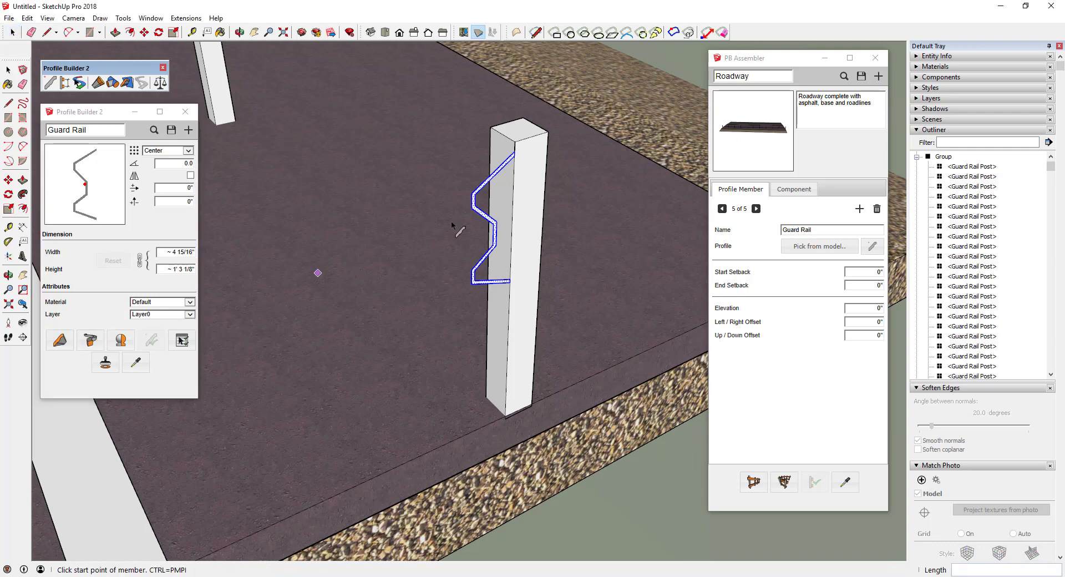
pyautogui.click(471, 207)
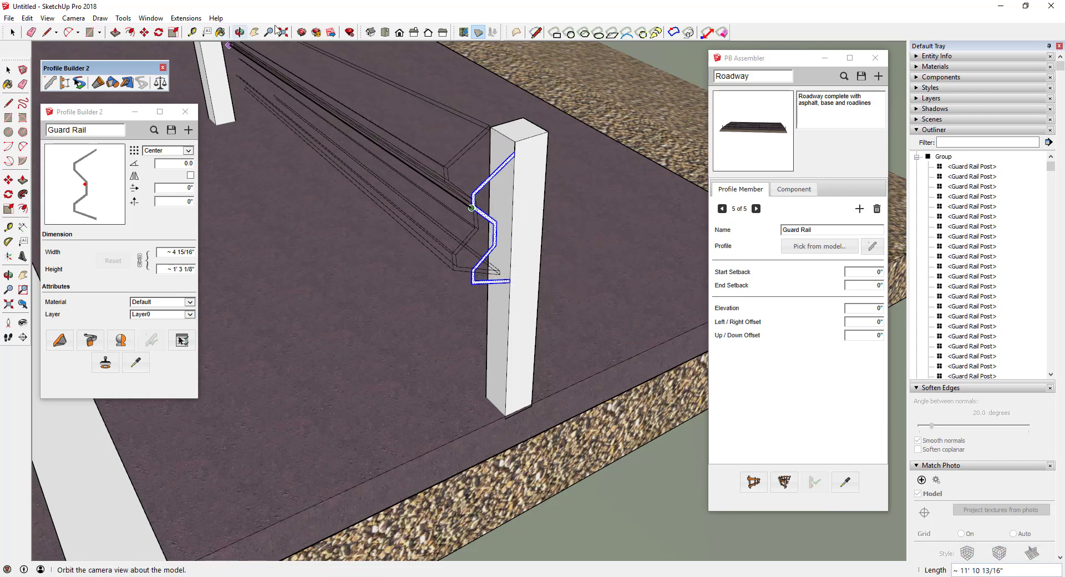
pyautogui.press('space')
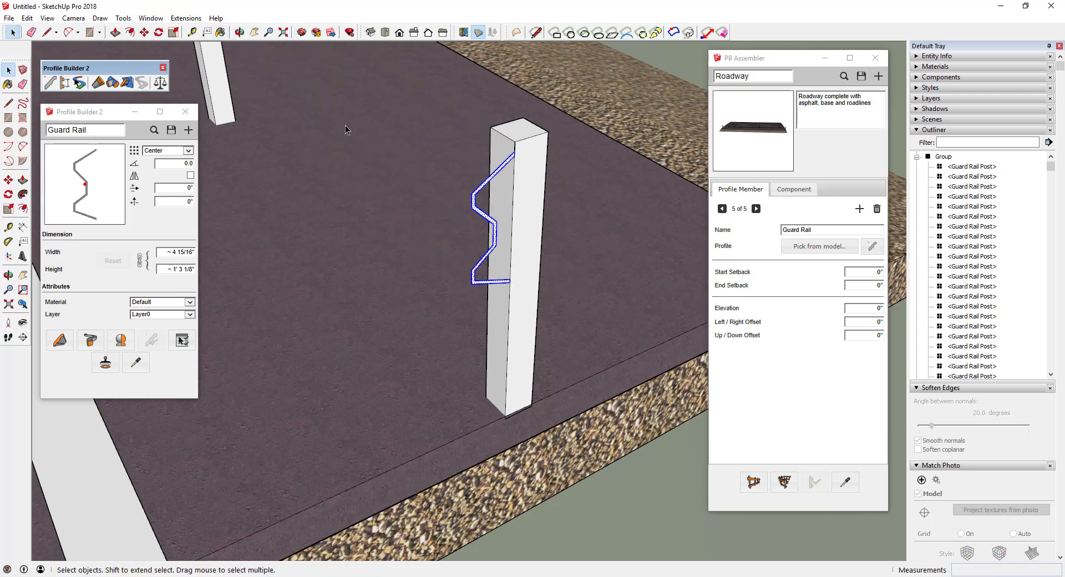
pyautogui.press('p')
pyautogui.click(472, 207)
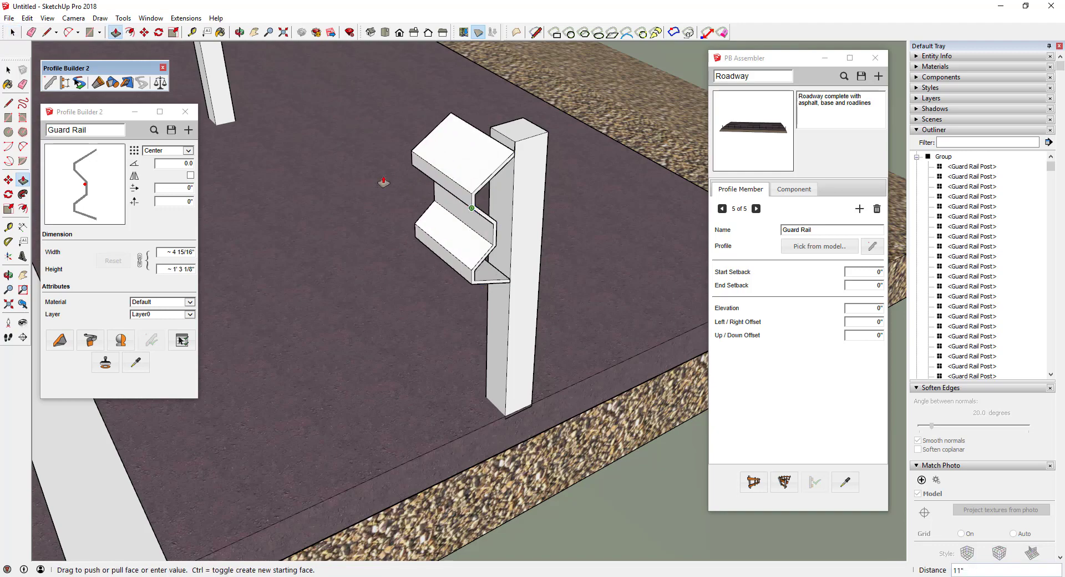
pyautogui.moveTo(266, 147); pyautogui.dragTo(432, 210, button='middle')
pyautogui.press('space')
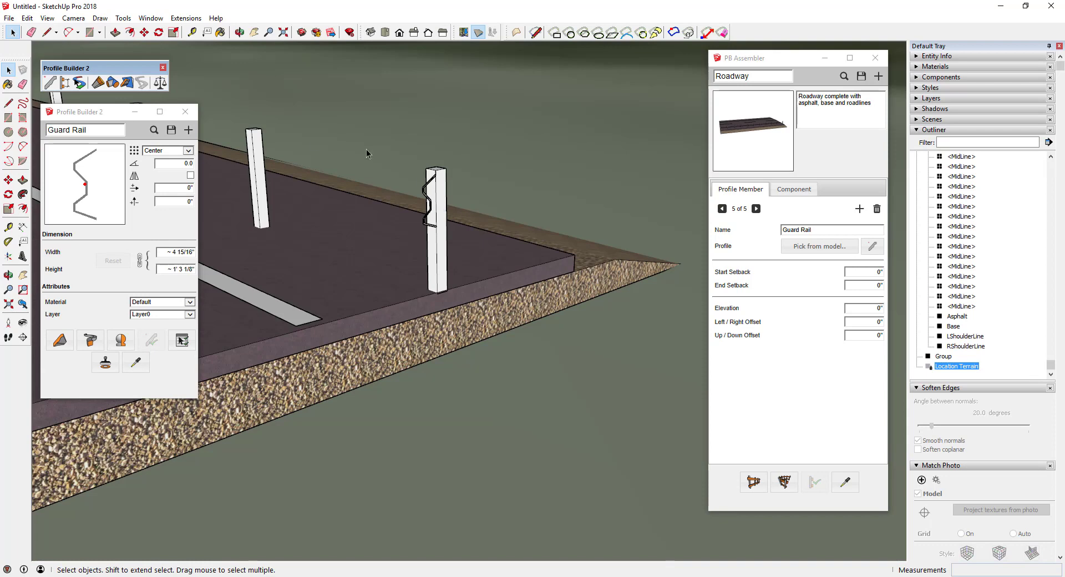
# Save the Guard Rail profile under the name Guard Rail in the Profile Builder Profiles folder
pyautogui.scroll(2, 441, 185)
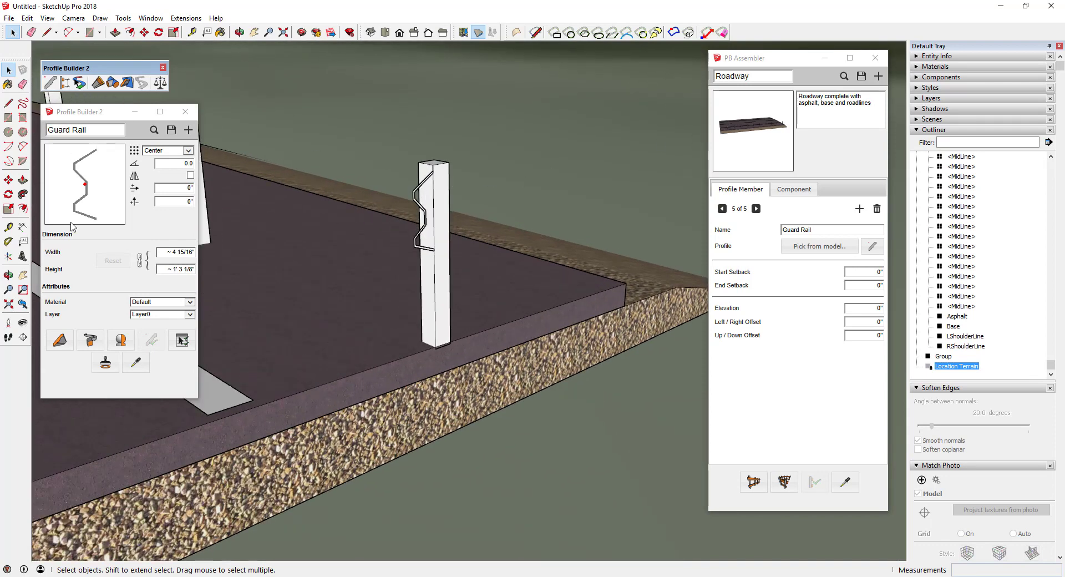
pyautogui.click(171, 130)
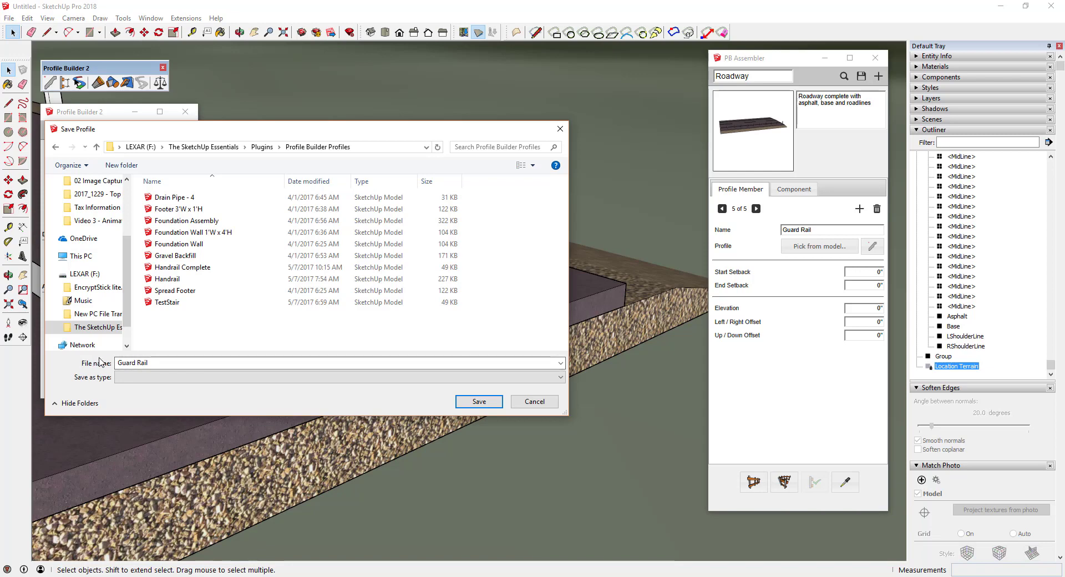
pyautogui.click(119, 365)
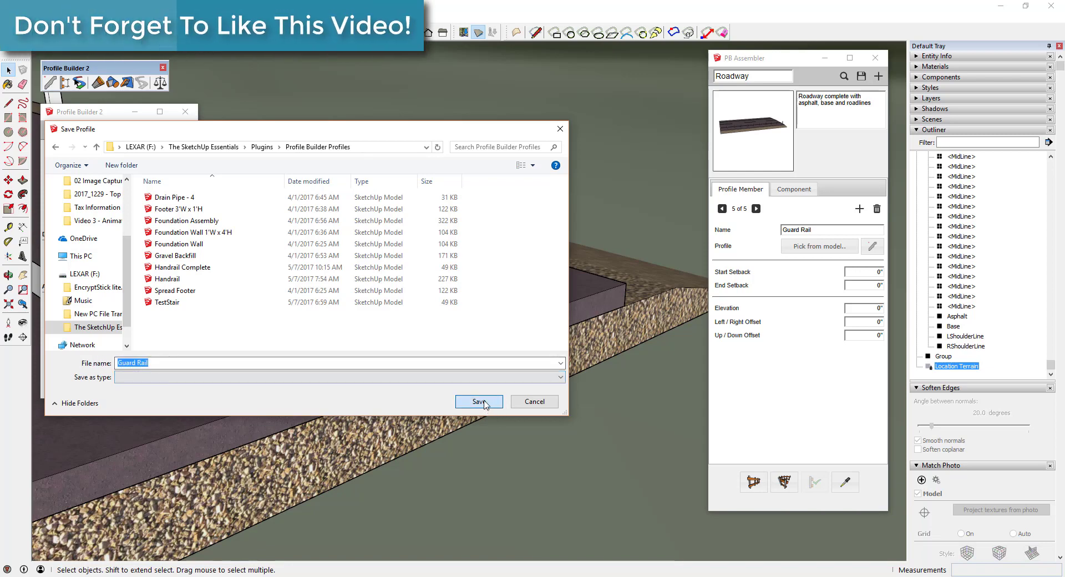
pyautogui.click(479, 401)
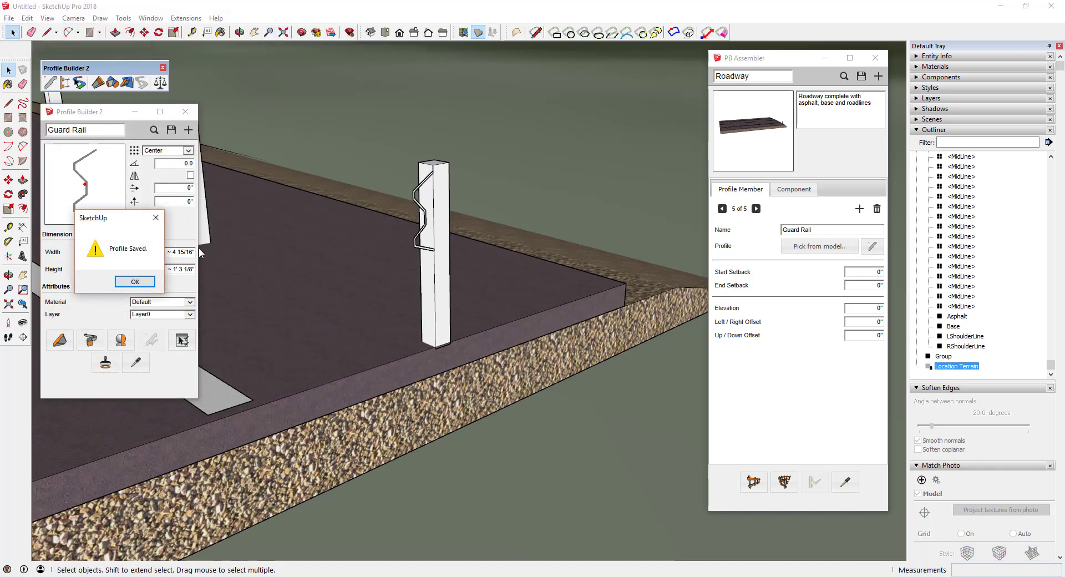
pyautogui.click(140, 284)
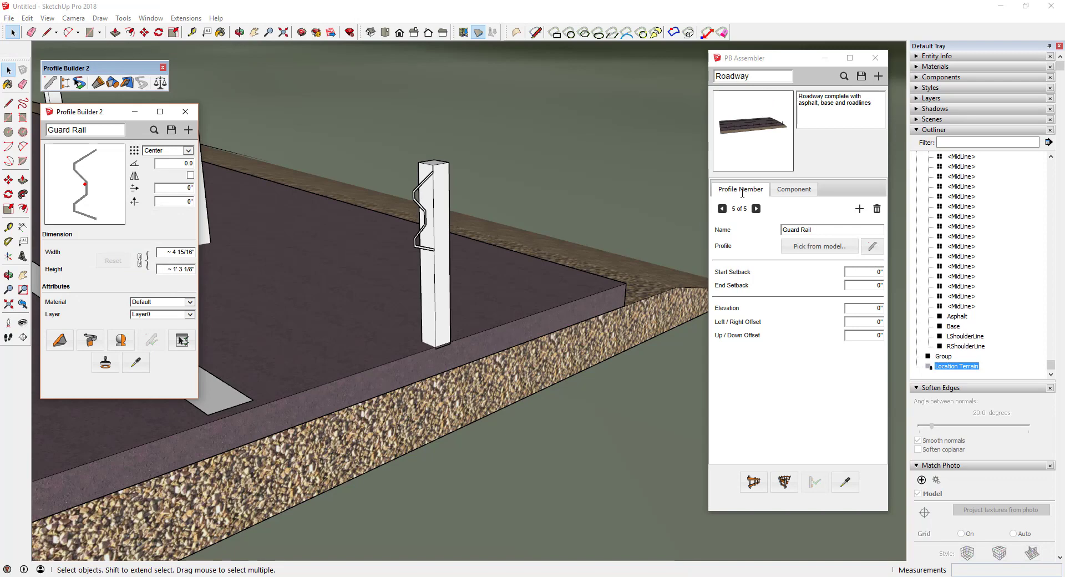
# Assign the saved Guard Rail profile to the Roadway assembly's Guard Rail member and apply it to the road
pyautogui.click(742, 188)
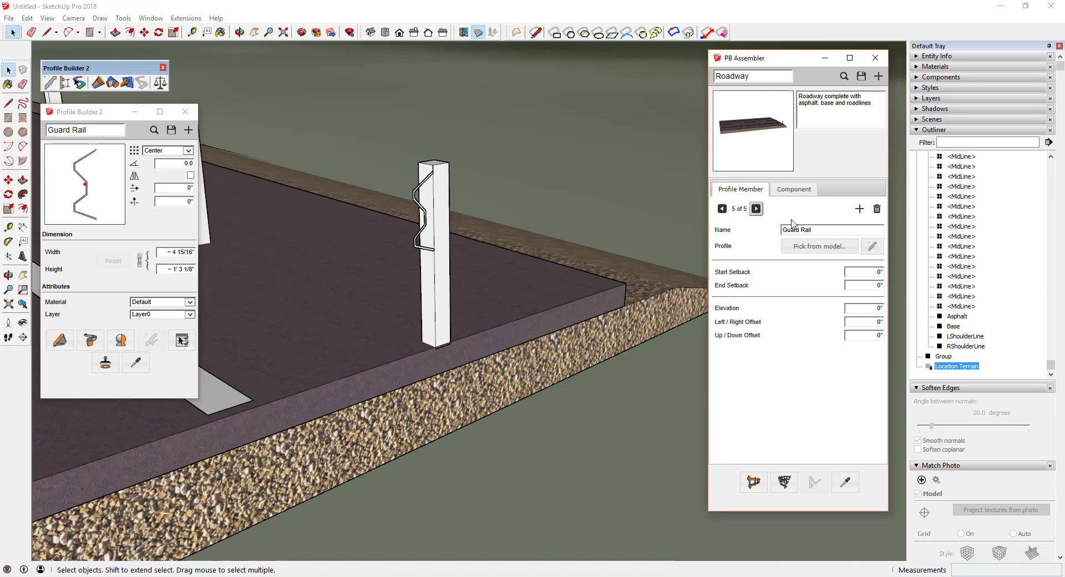
pyautogui.click(872, 247)
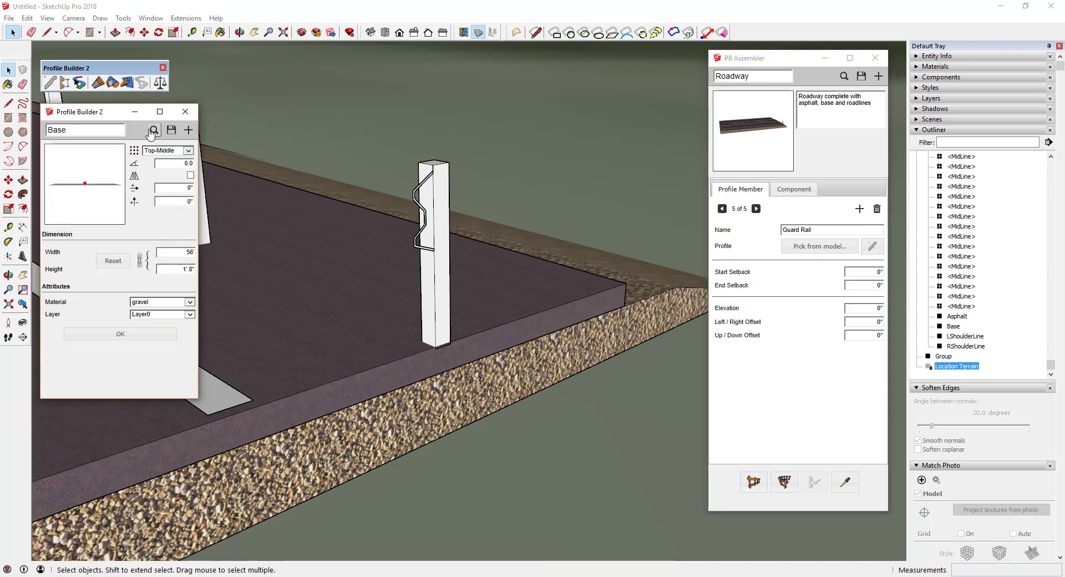
pyautogui.click(153, 131)
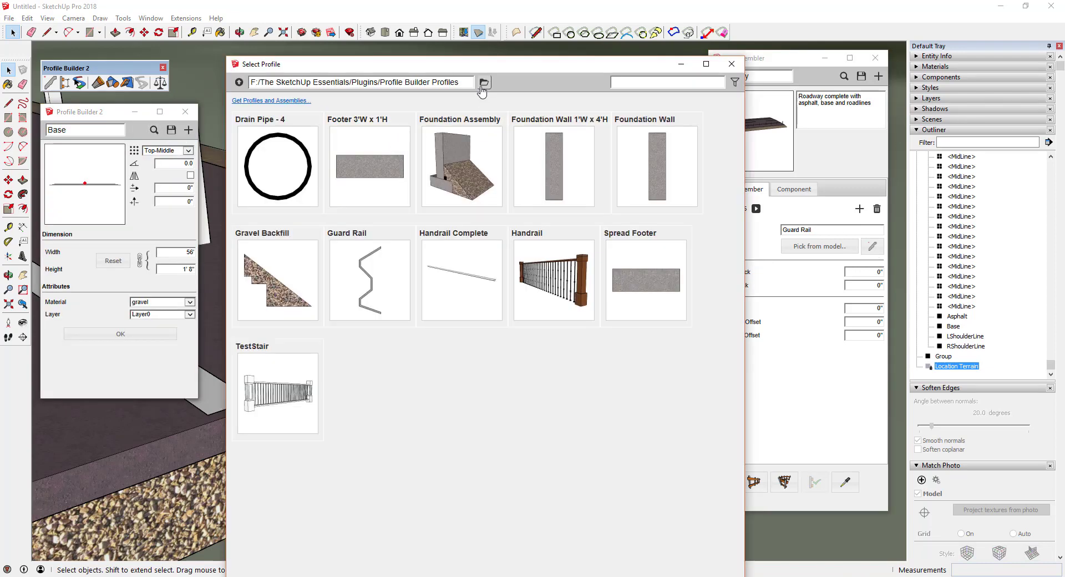
pyautogui.click(376, 286)
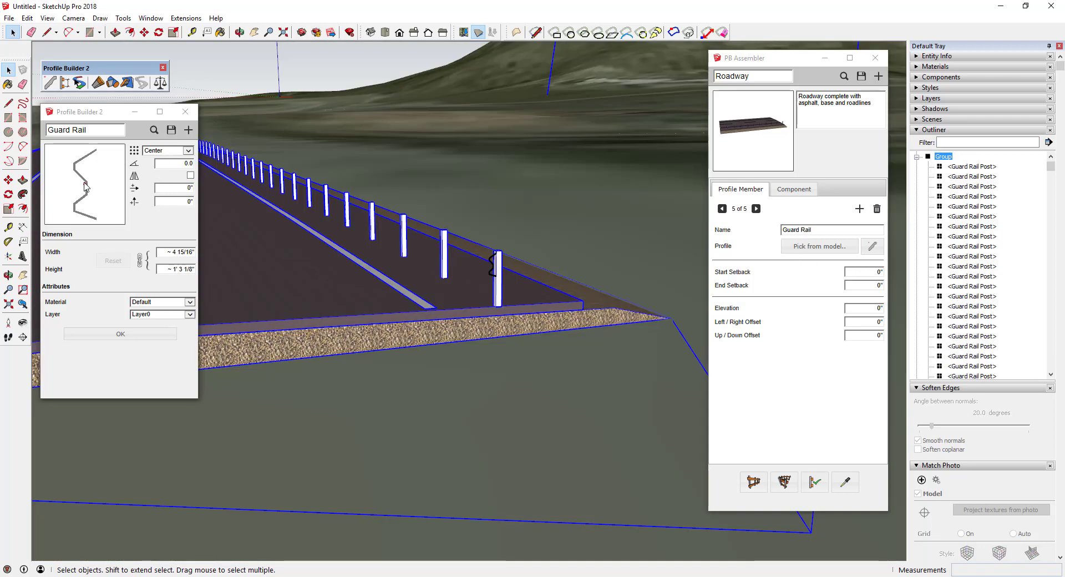
pyautogui.click(106, 334)
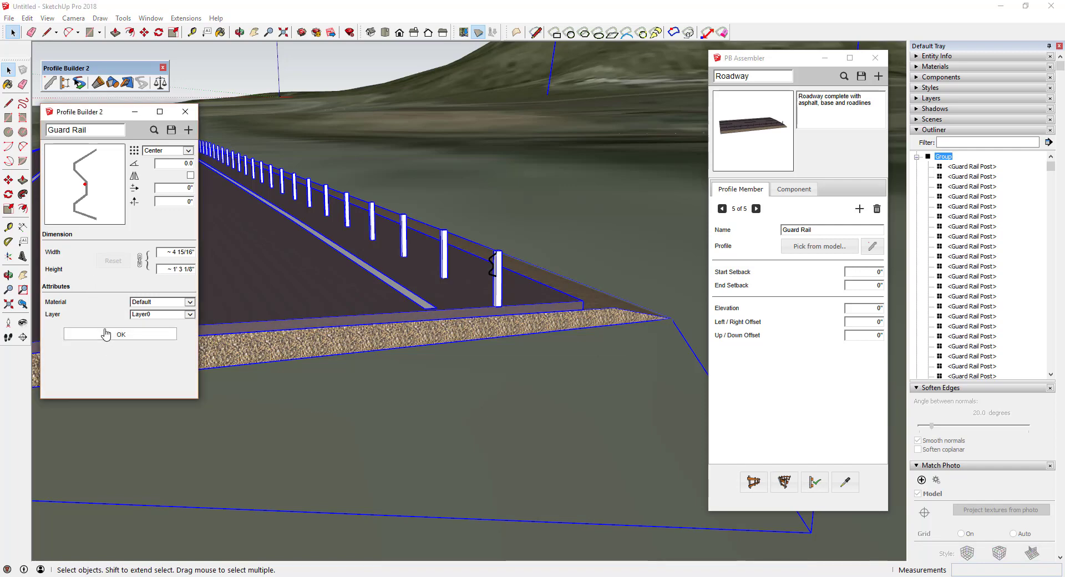
pyautogui.click(106, 334)
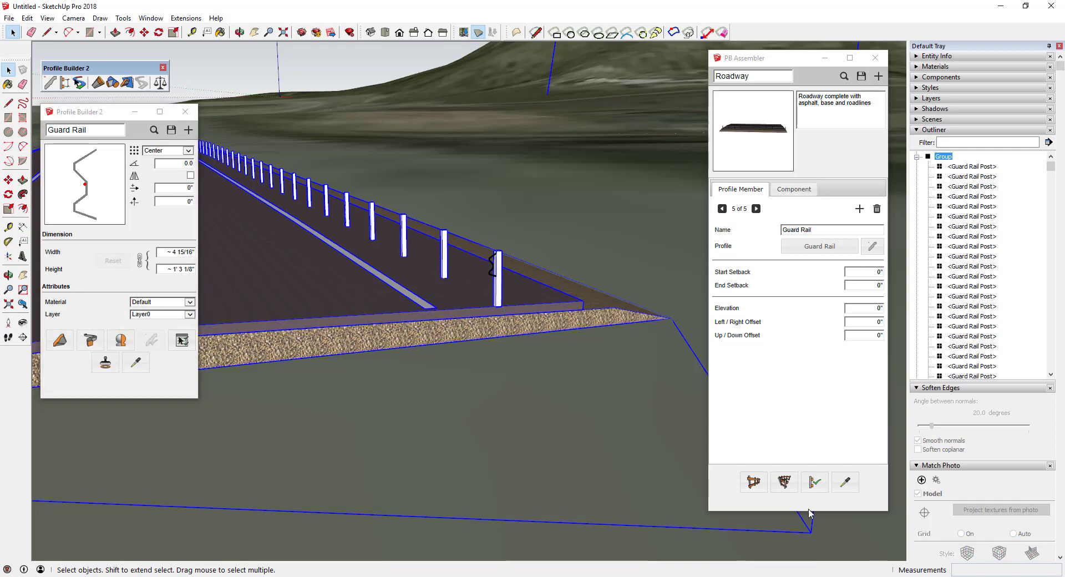
pyautogui.click(816, 482)
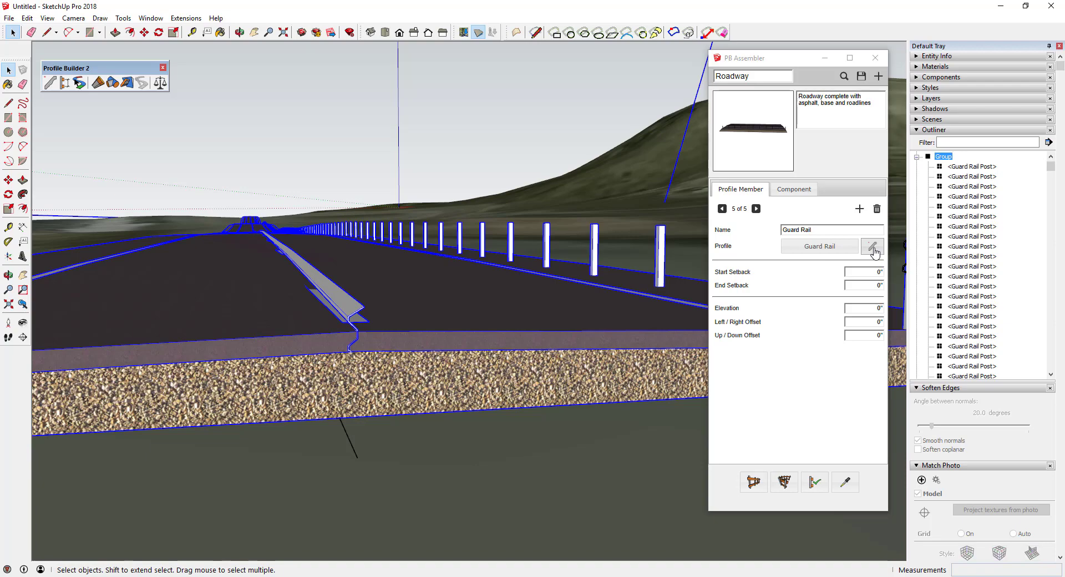
# Try a left/right offset of -17' for the Guard Rail member and apply it to the roadway
pyautogui.scroll(-2, 388, 286)
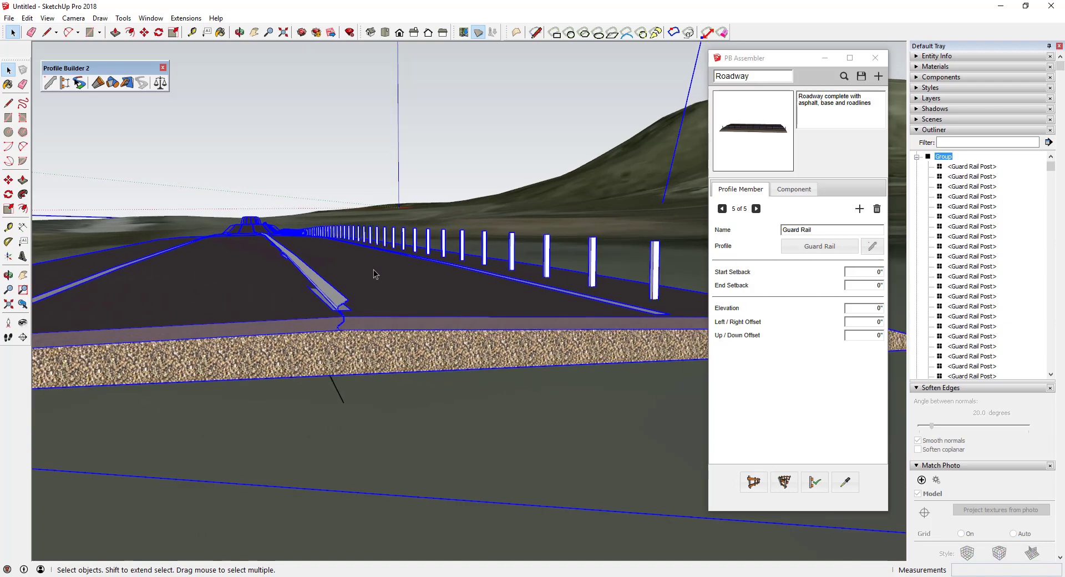
pyautogui.scroll(3, 460, 266)
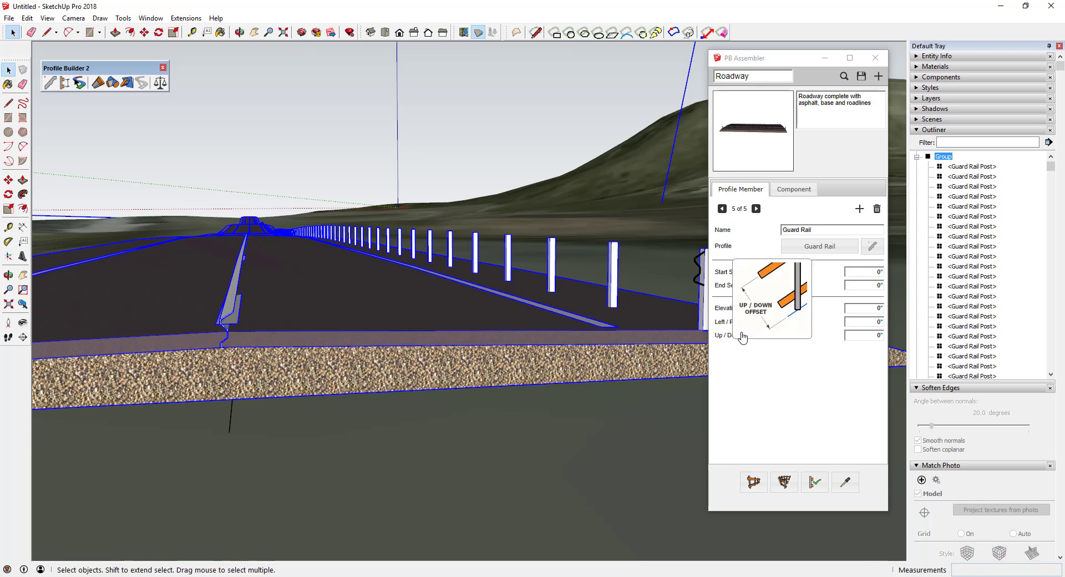
pyautogui.click(870, 322)
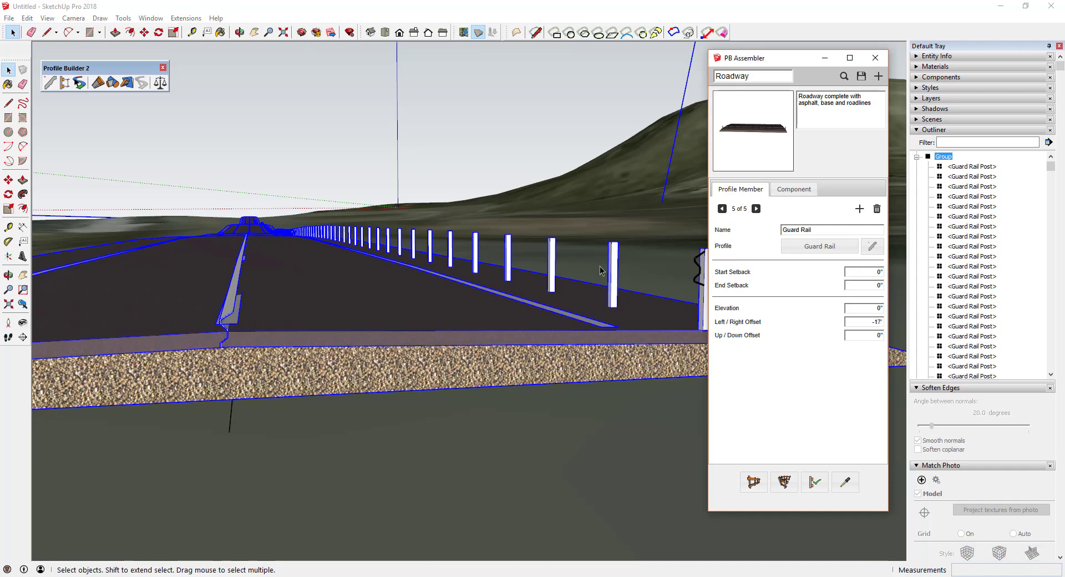
pyautogui.click(868, 334)
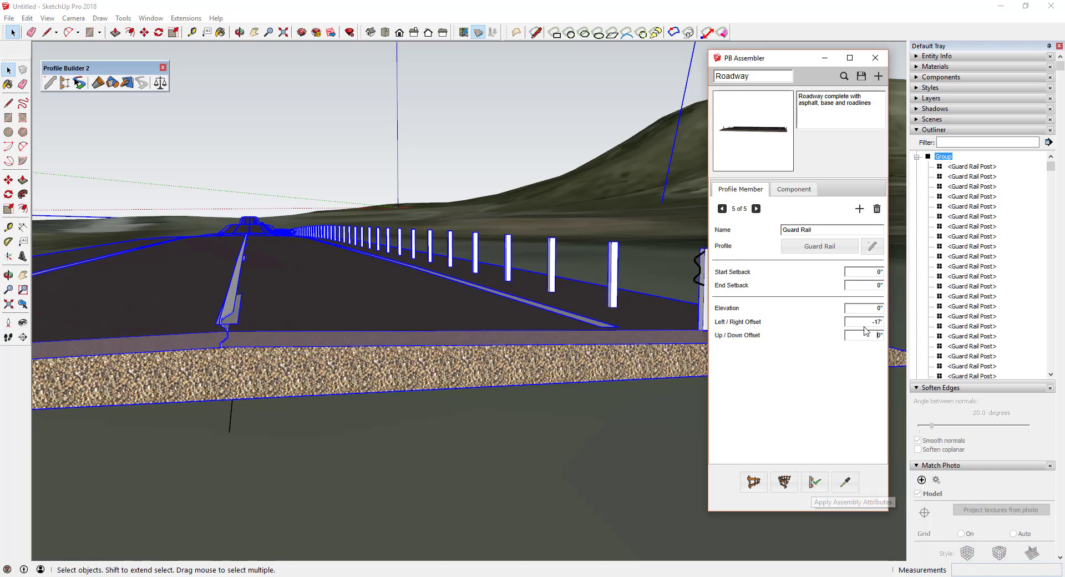
pyautogui.click(817, 486)
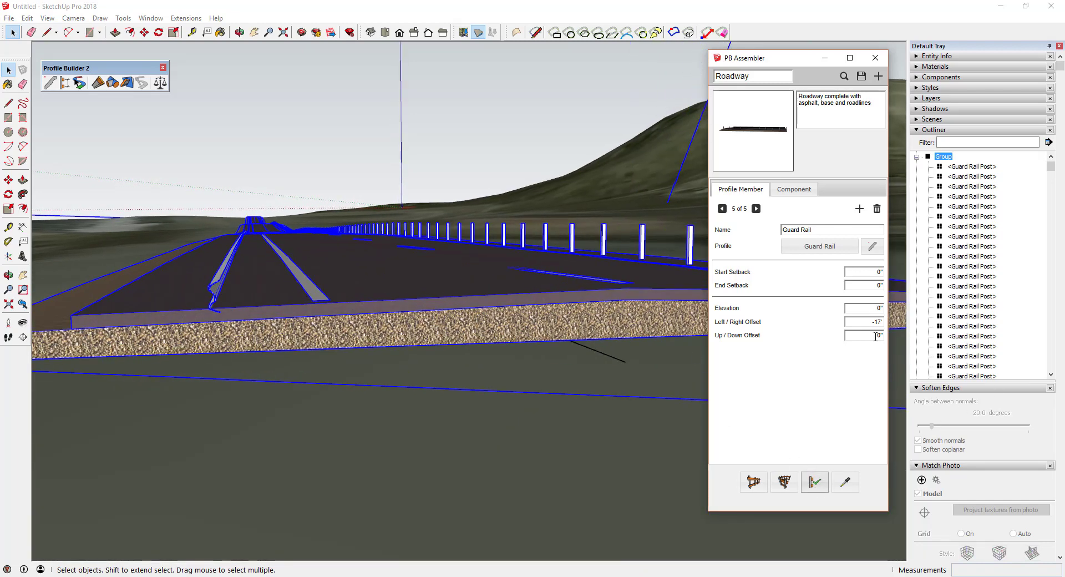
# Set the Guard Rail member's left/right offset to 17' and apply it to the roadway
pyautogui.click(861, 323)
pyautogui.write("17'")
pyautogui.click(814, 482)
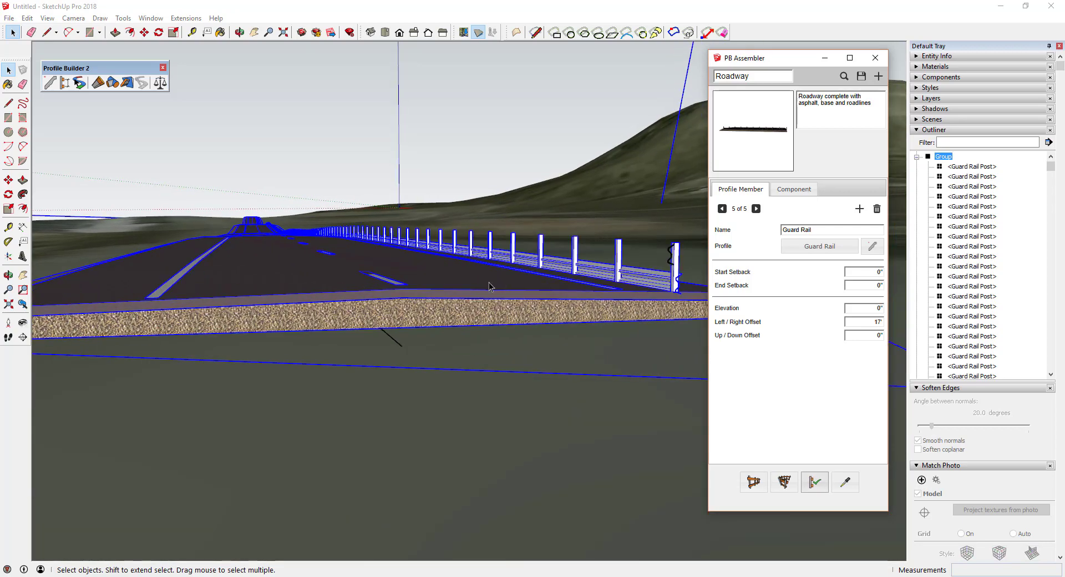
# Measure from the guard rail's post-side face to the post's road-side face, and apply a left/right offset of 16'7 to the rail
pyautogui.scroll(8, 438, 301)
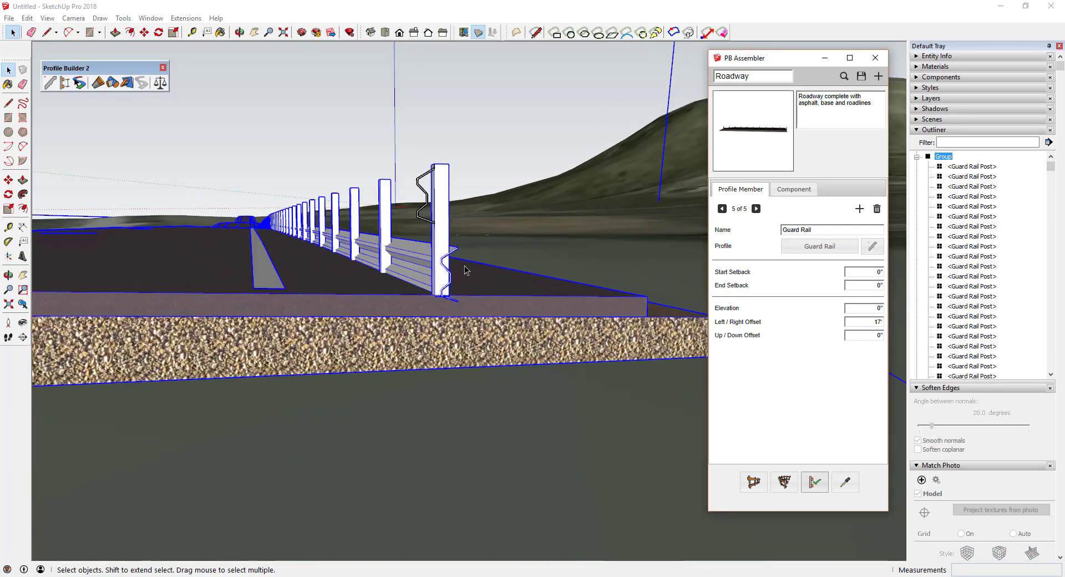
pyautogui.scroll(2, 448, 264)
pyautogui.moveTo(448, 265); pyautogui.dragTo(470, 281, button='middle')
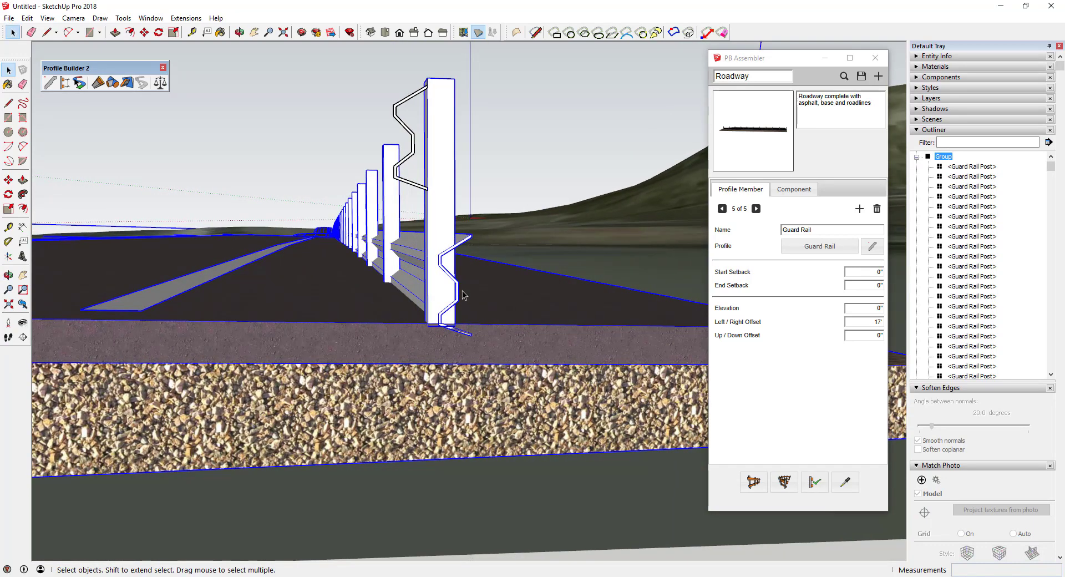
pyautogui.click(195, 33)
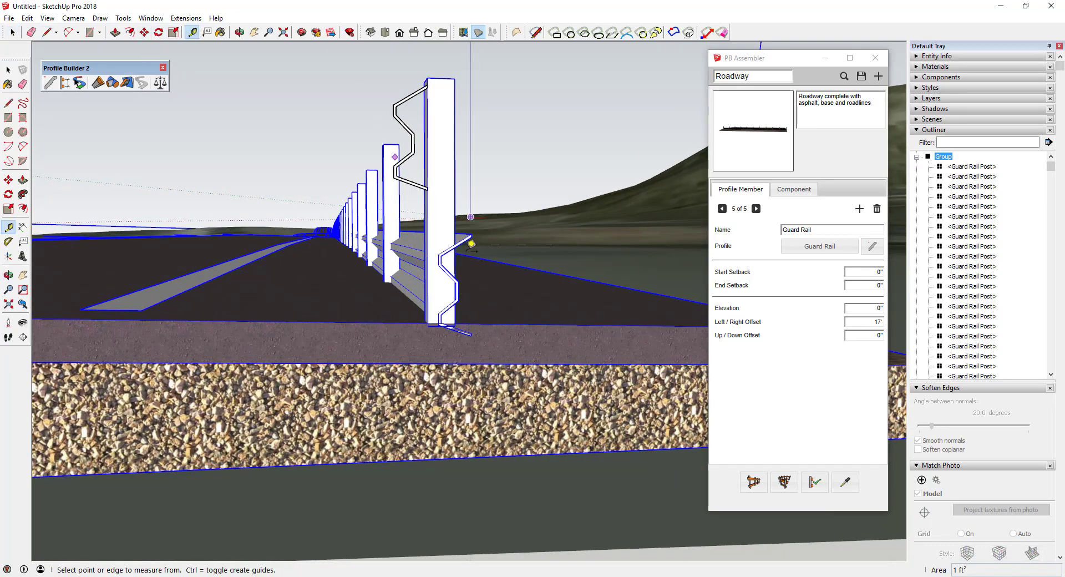
pyautogui.click(466, 281)
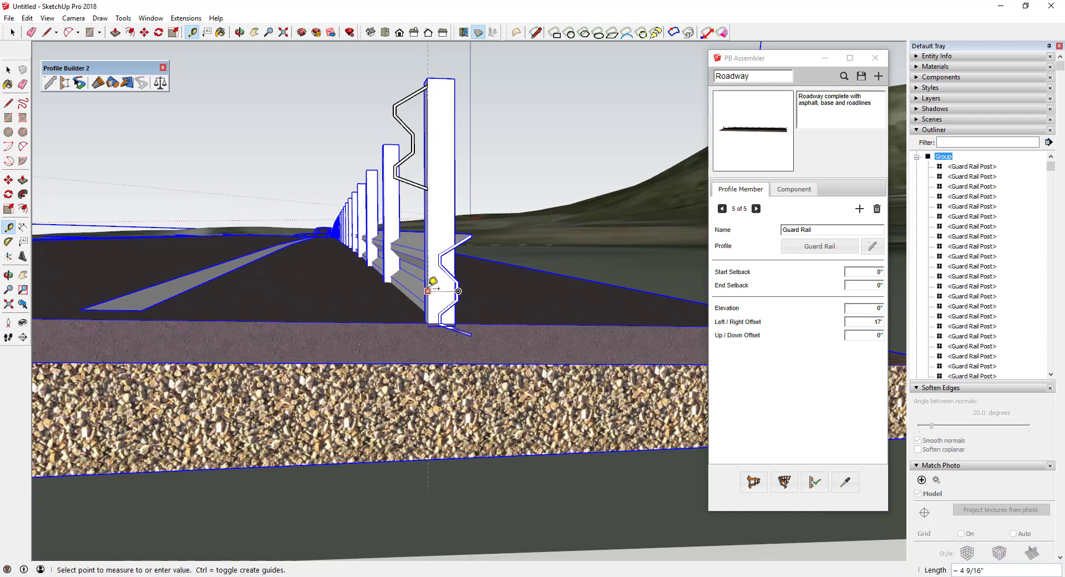
pyautogui.press('space')
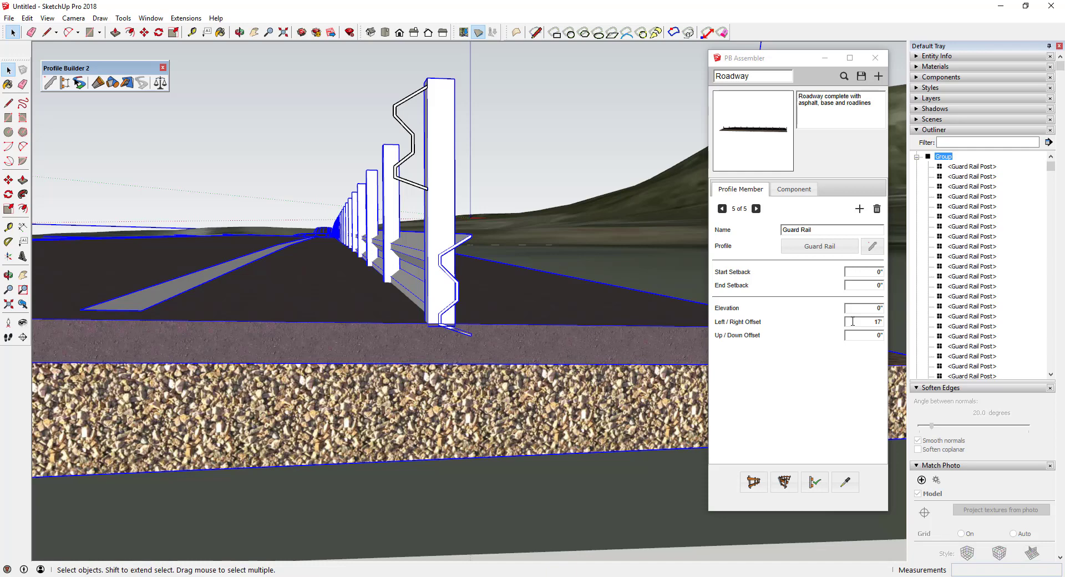
pyautogui.click(852, 321)
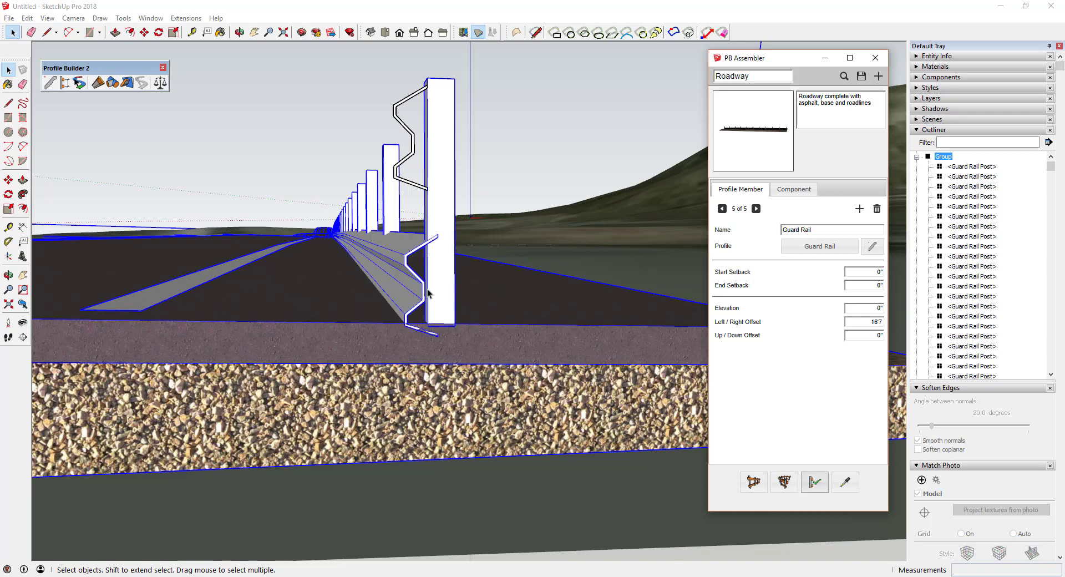
# Set the Guard Rail member's left/right offset to 16'5.5 and apply it to the roadway
pyautogui.moveTo(452, 261); pyautogui.dragTo(421, 257, button='middle')
pyautogui.moveTo(565, 294); pyautogui.dragTo(425, 244, button='middle')
pyautogui.scroll(-5, 326, 251)
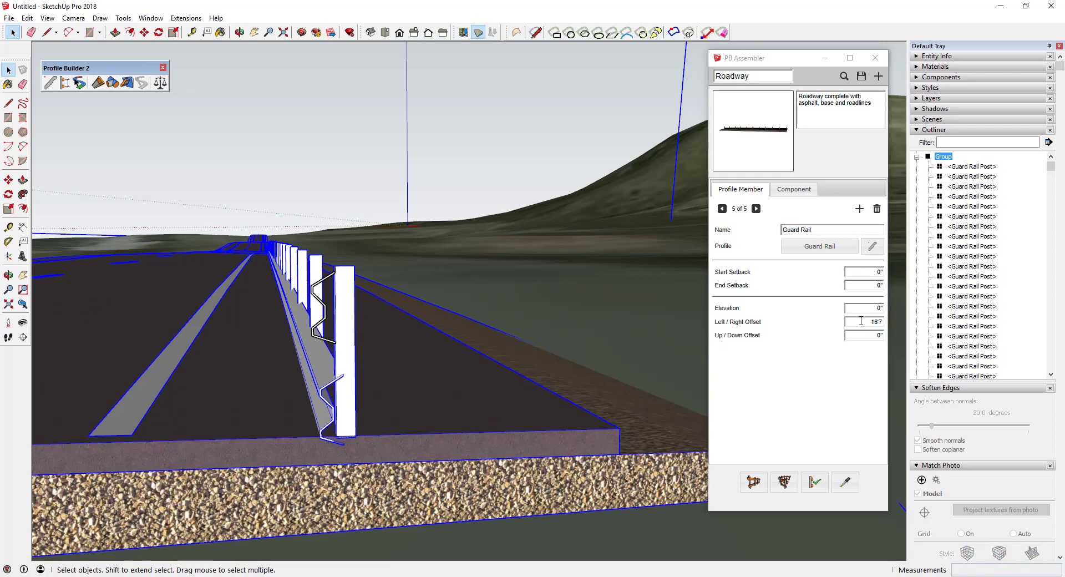
pyautogui.scroll(2, 328, 375)
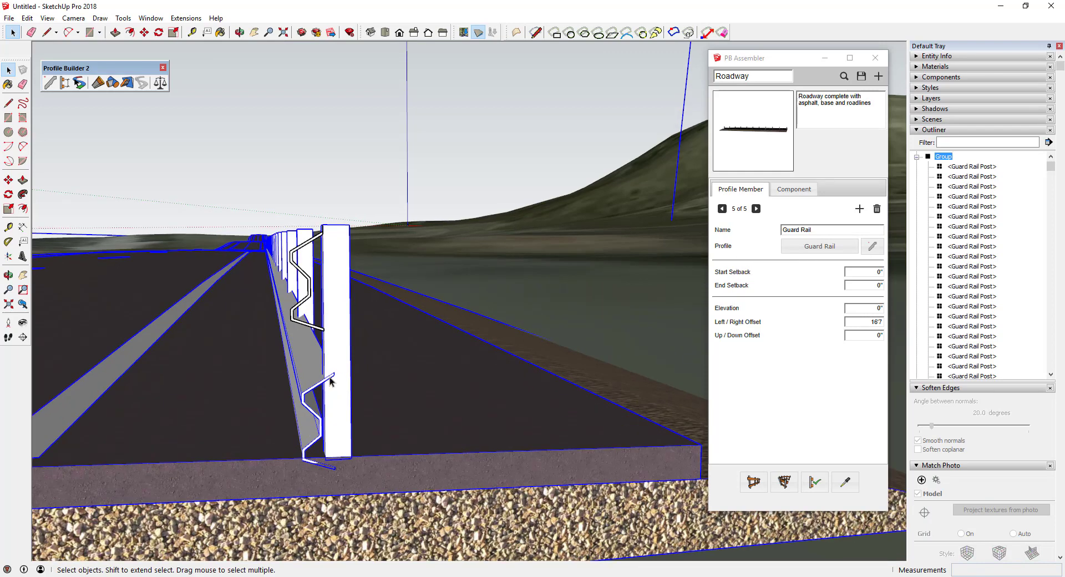
pyautogui.click(193, 33)
pyautogui.press('space')
pyautogui.click(859, 320)
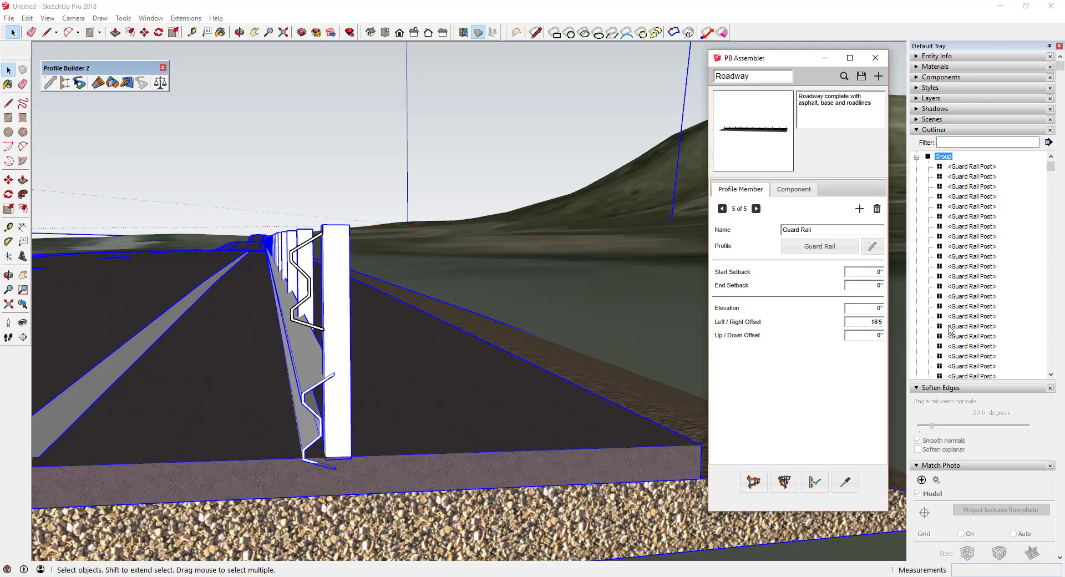
pyautogui.press('Tab')
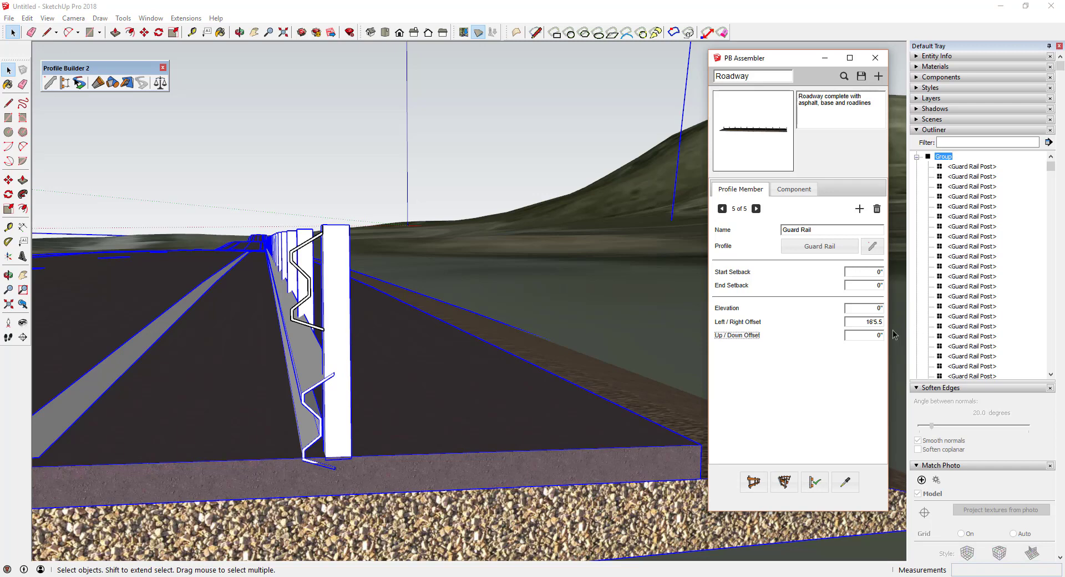
pyautogui.click(814, 484)
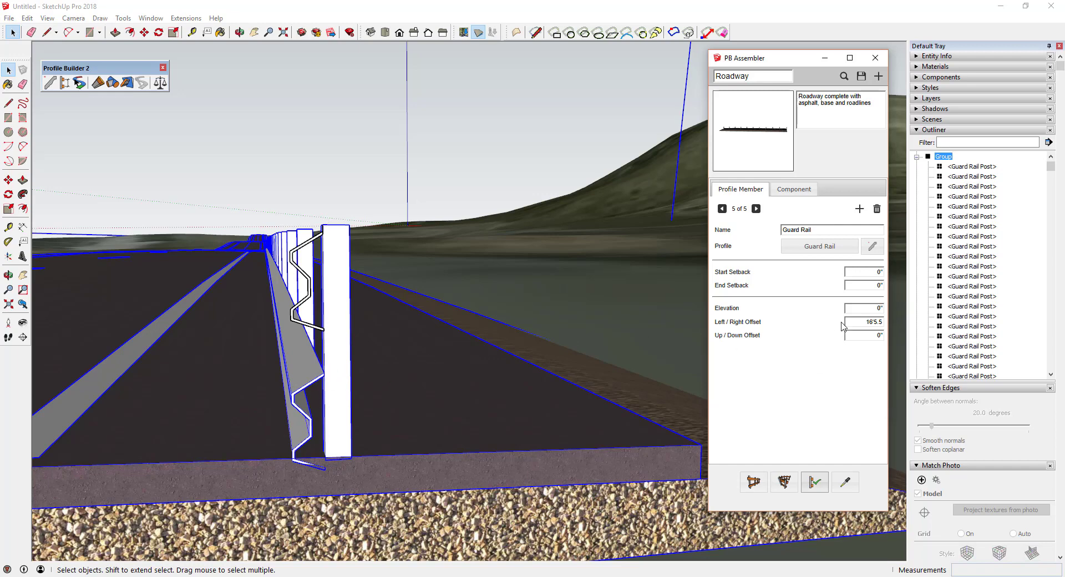
# Measure the height from the guard rail's upper edge at the end post up to the post's top
pyautogui.moveTo(334, 333); pyautogui.dragTo(324, 491, button='middle')
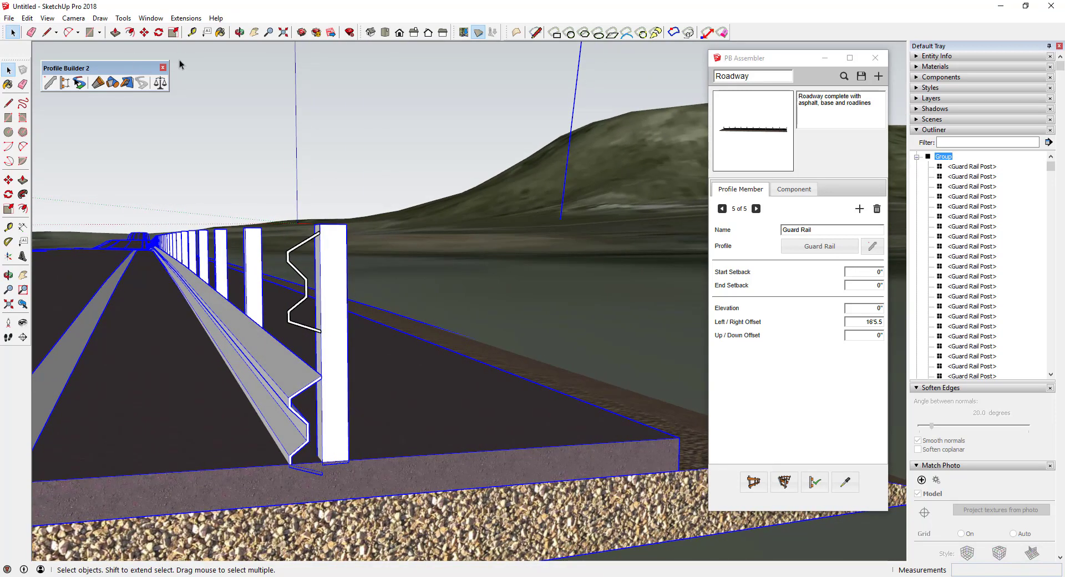
pyautogui.click(191, 32)
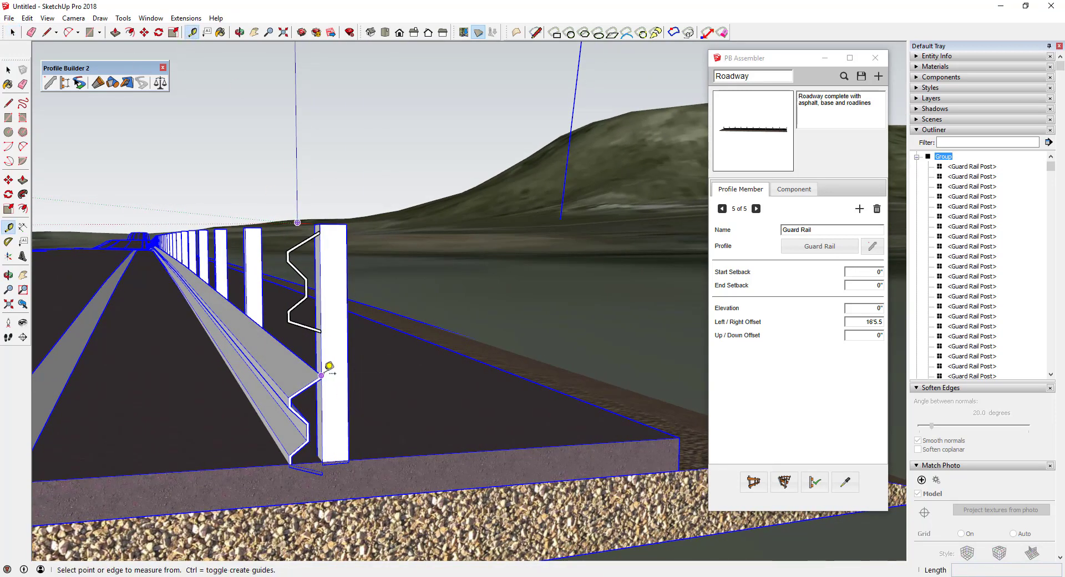
pyautogui.click(322, 375)
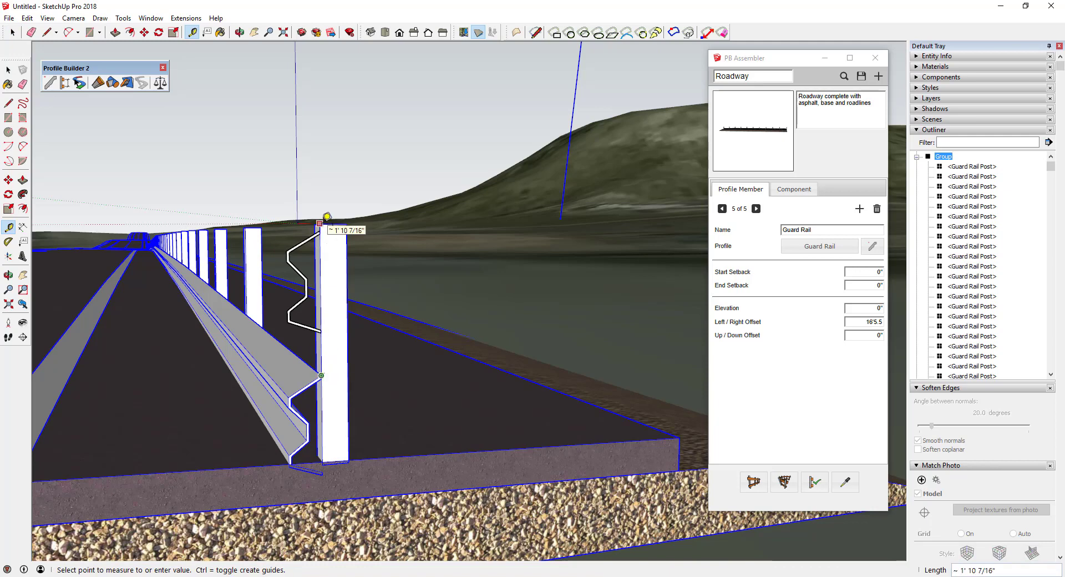
pyautogui.press('space')
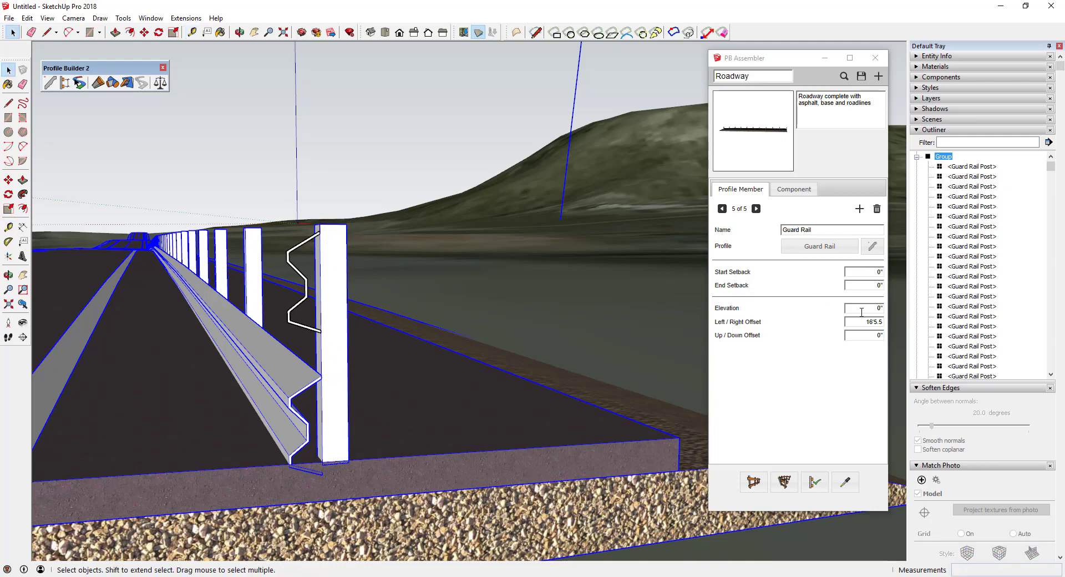
# Apply an up/down offset of 1'8" to the Guard Rail member and erase the leftover reference profile at the end post
pyautogui.click(861, 303)
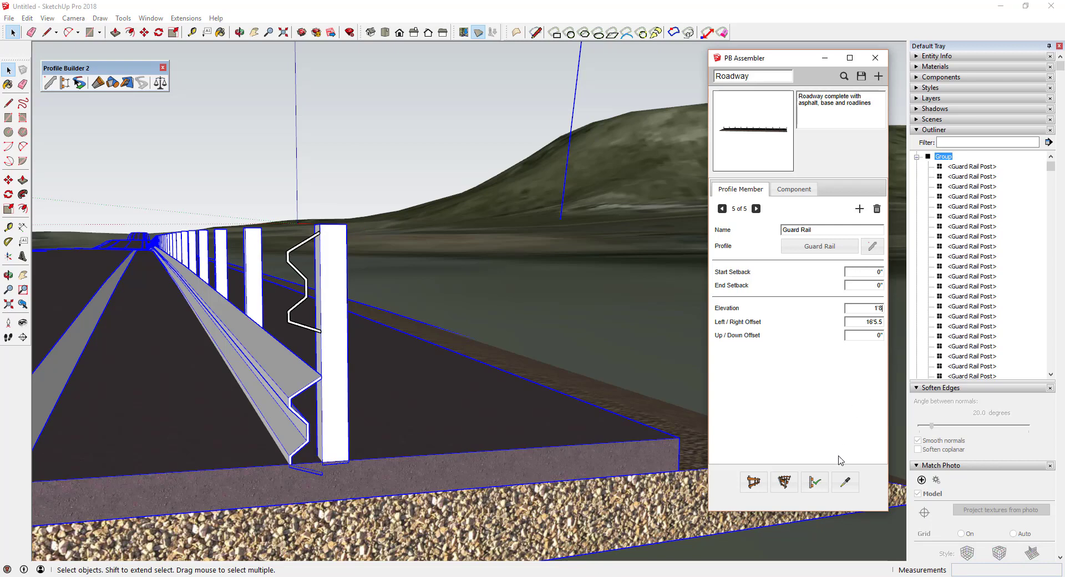
pyautogui.click(868, 338)
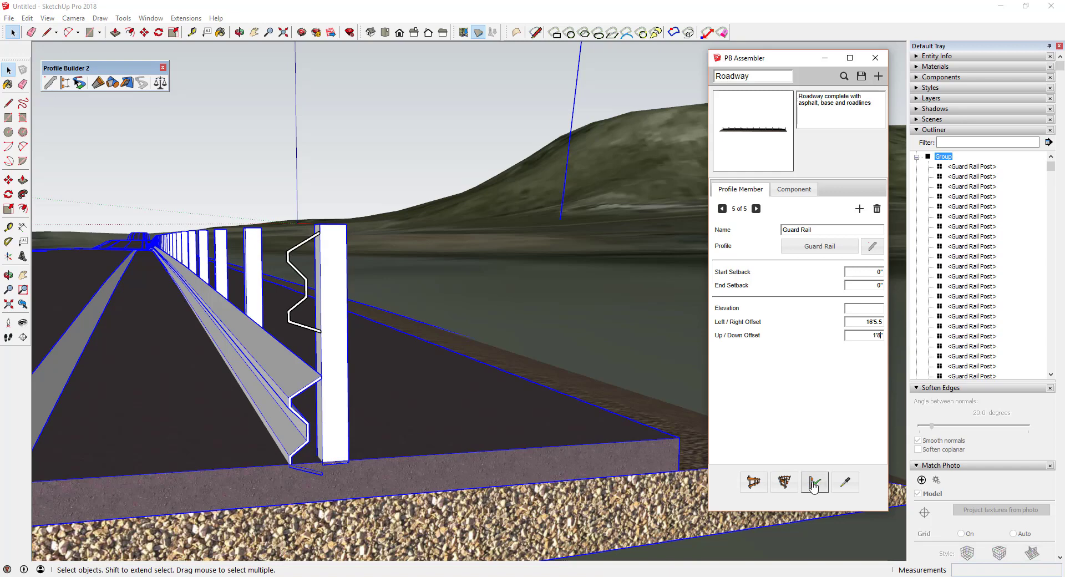
pyautogui.write("1'8")
pyautogui.press('Return')
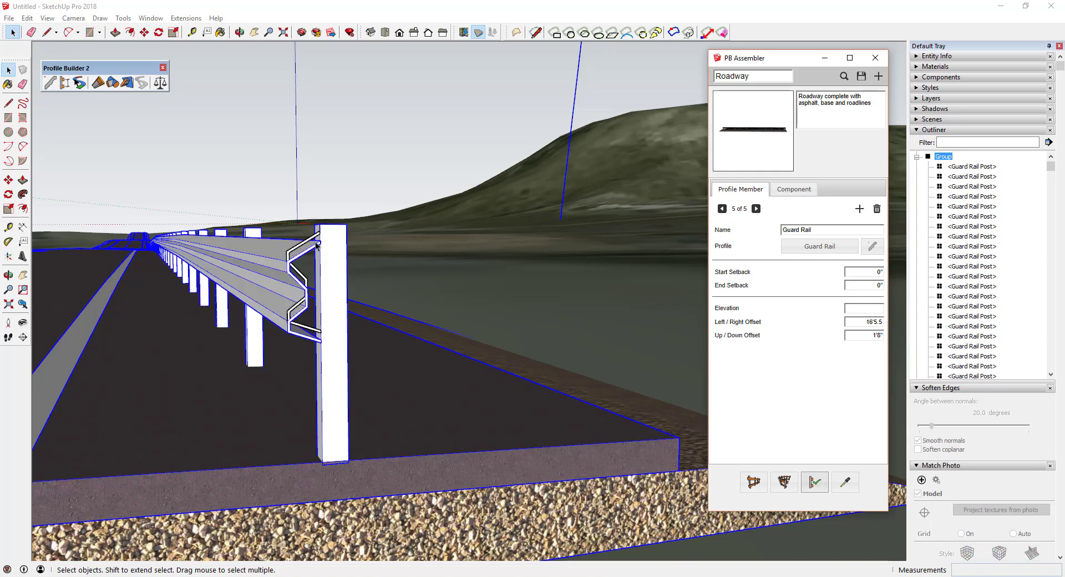
pyautogui.press('e')
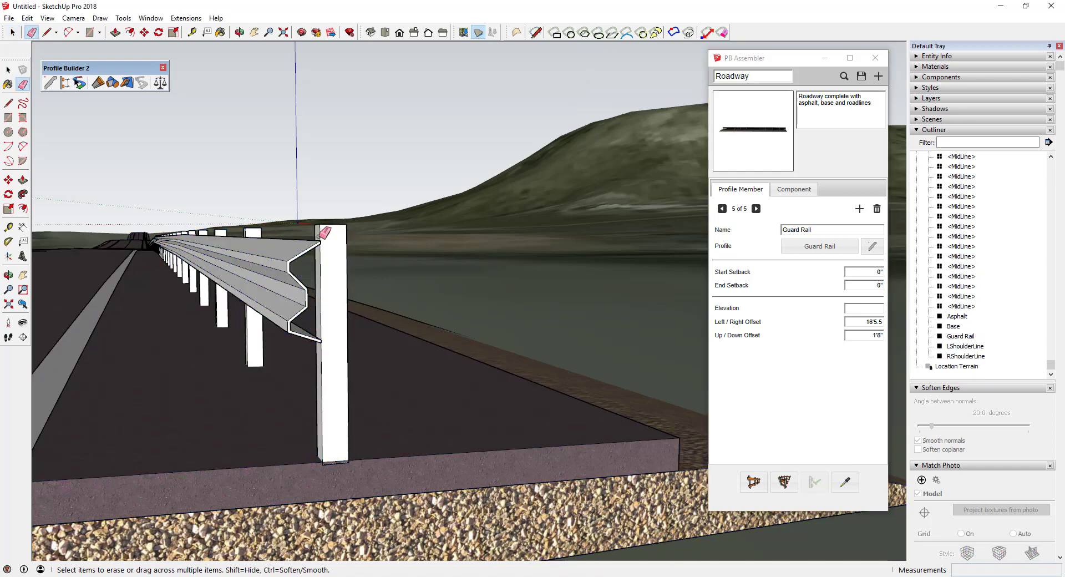
# Examine how the raised guard rail follows the posts and the road edge along the whole roadway
pyautogui.scroll(-3, 324, 233)
pyautogui.moveTo(325, 233)
pyautogui.mouseDown(button='middle')
pyautogui.moveTo(371, 283)
pyautogui.moveTo(510, 309)
pyautogui.moveTo(601, 346)
pyautogui.mouseUp(button='middle')
pyautogui.scroll(-3, 371, 283)
pyautogui.scroll(5, 371, 283)
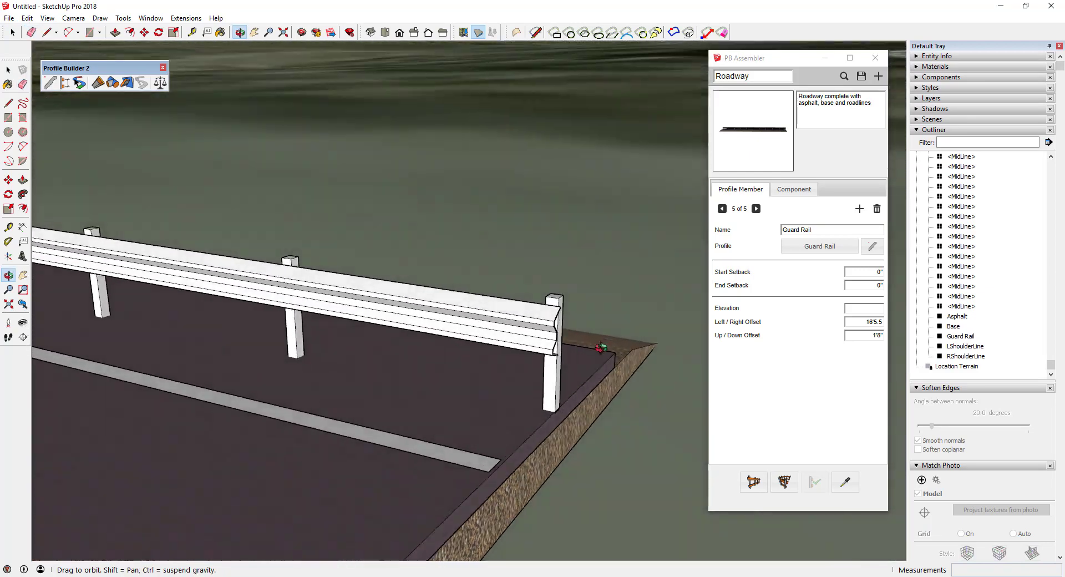
pyautogui.scroll(-5, 600, 347)
pyautogui.scroll(-2, 514, 326)
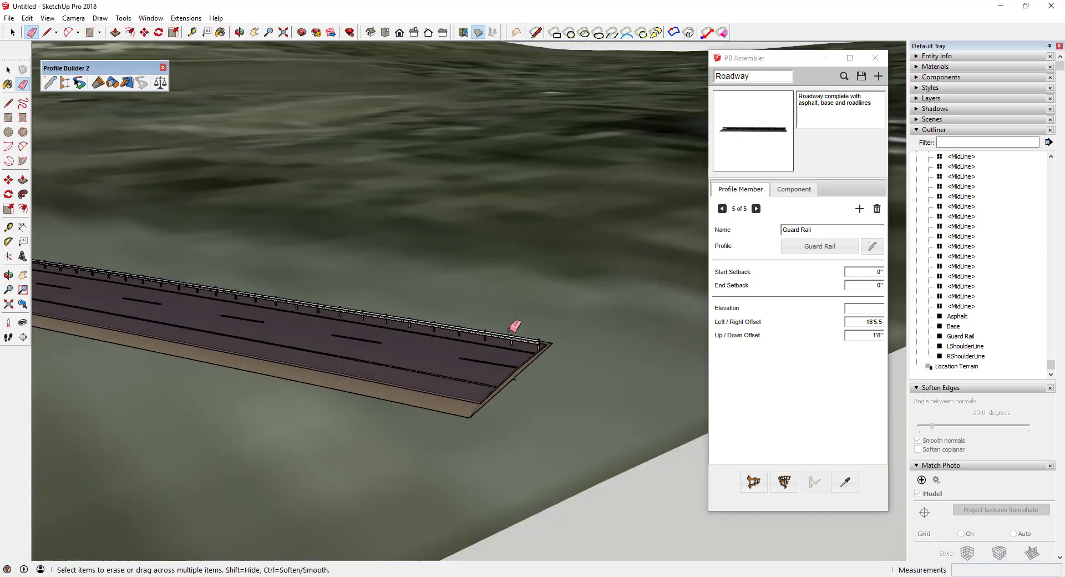
pyautogui.scroll(6, 515, 326)
pyautogui.moveTo(167, 288)
pyautogui.mouseDown(button='middle')
pyautogui.moveTo(214, 278)
pyautogui.moveTo(67, 327)
pyautogui.moveTo(623, 332)
pyautogui.moveTo(617, 316)
pyautogui.moveTo(147, 254)
pyautogui.moveTo(161, 258)
pyautogui.mouseUp(button='middle')
pyautogui.scroll(-2, 620, 327)
pyautogui.moveTo(400, 288)
pyautogui.mouseDown(button='middle')
pyautogui.moveTo(163, 239)
pyautogui.moveTo(211, 244)
pyautogui.moveTo(258, 227)
pyautogui.mouseUp(button='middle')
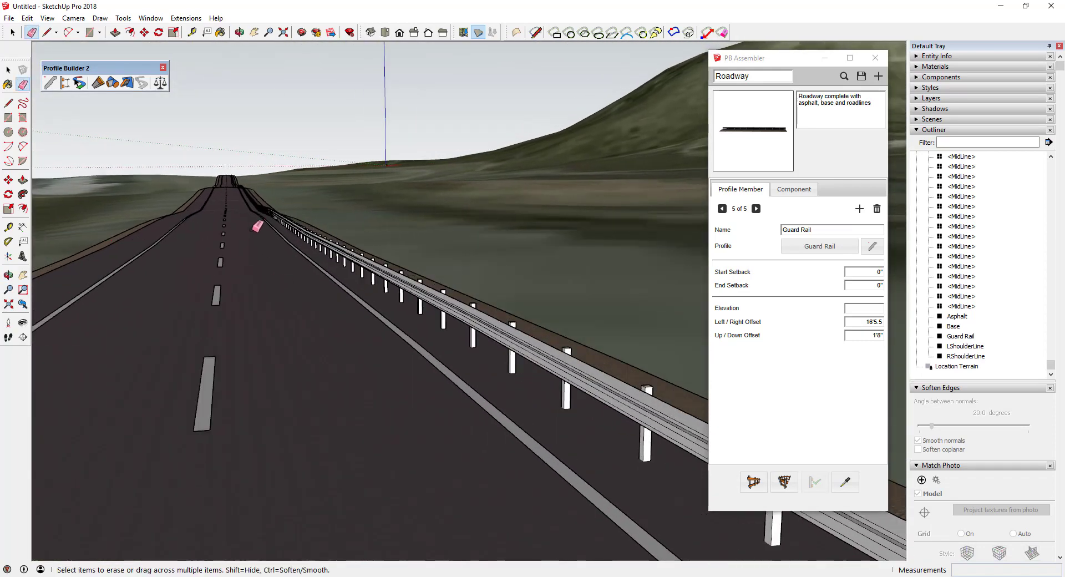
pyautogui.scroll(-4, 258, 226)
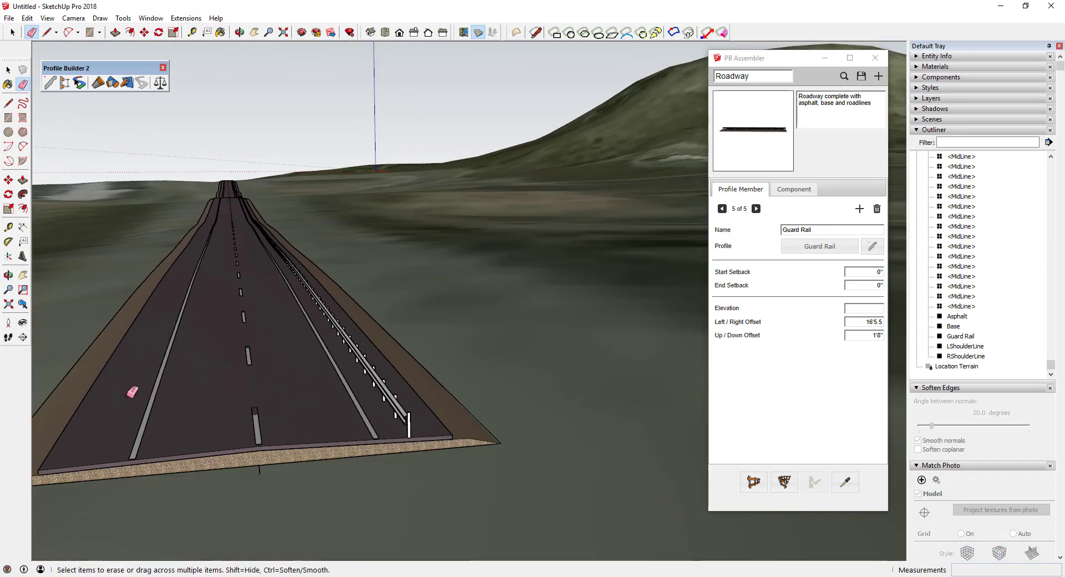
pyautogui.scroll(5, 399, 422)
pyautogui.moveTo(401, 404); pyautogui.dragTo(370, 381, button='middle')
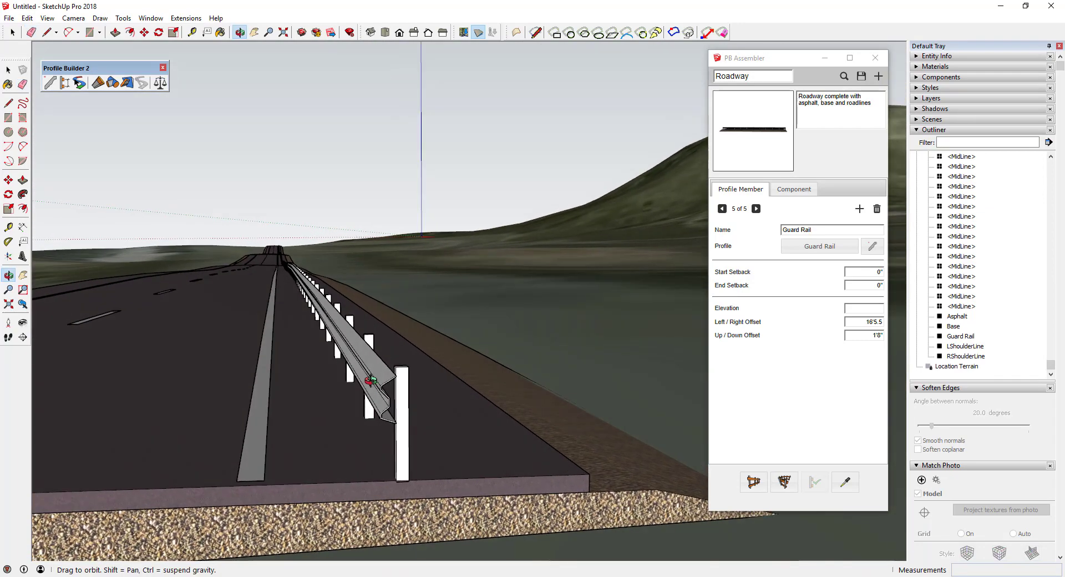
pyautogui.moveTo(273, 375)
pyautogui.mouseDown(button='middle')
pyautogui.moveTo(435, 382)
pyautogui.moveTo(309, 382)
pyautogui.mouseUp(button='middle')
pyautogui.scroll(-3, 277, 394)
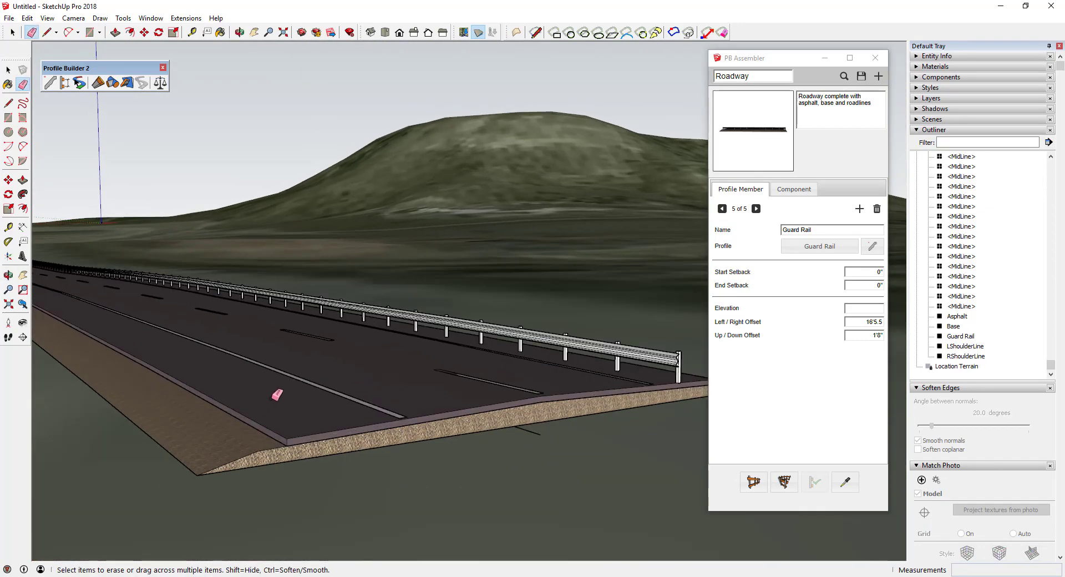
pyautogui.moveTo(504, 409); pyautogui.dragTo(387, 333, button='middle')
pyautogui.scroll(6, 375, 342)
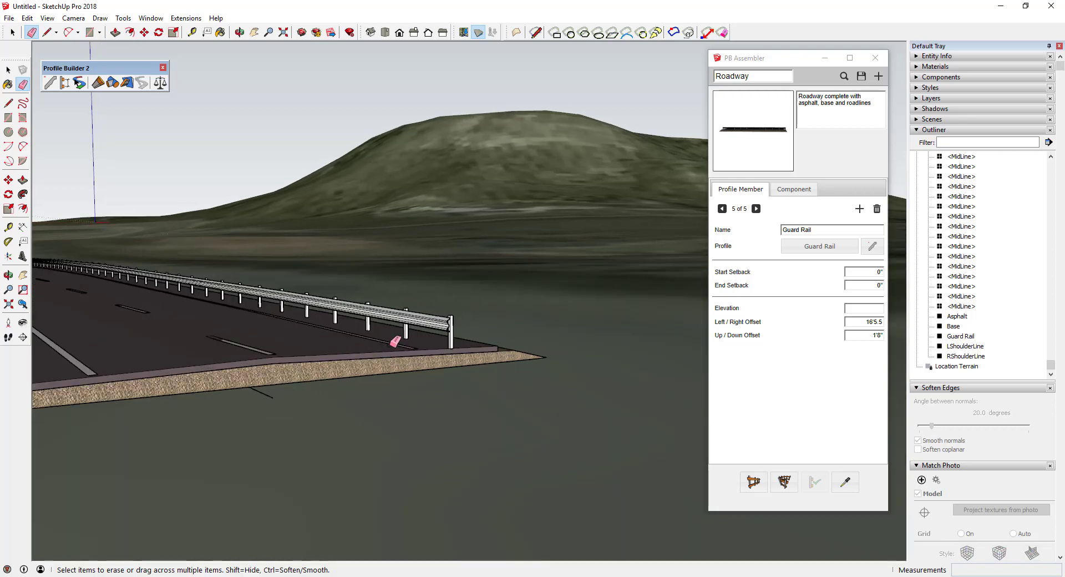
pyautogui.moveTo(452, 311); pyautogui.dragTo(440, 309, button='middle')
pyautogui.scroll(-5, 444, 316)
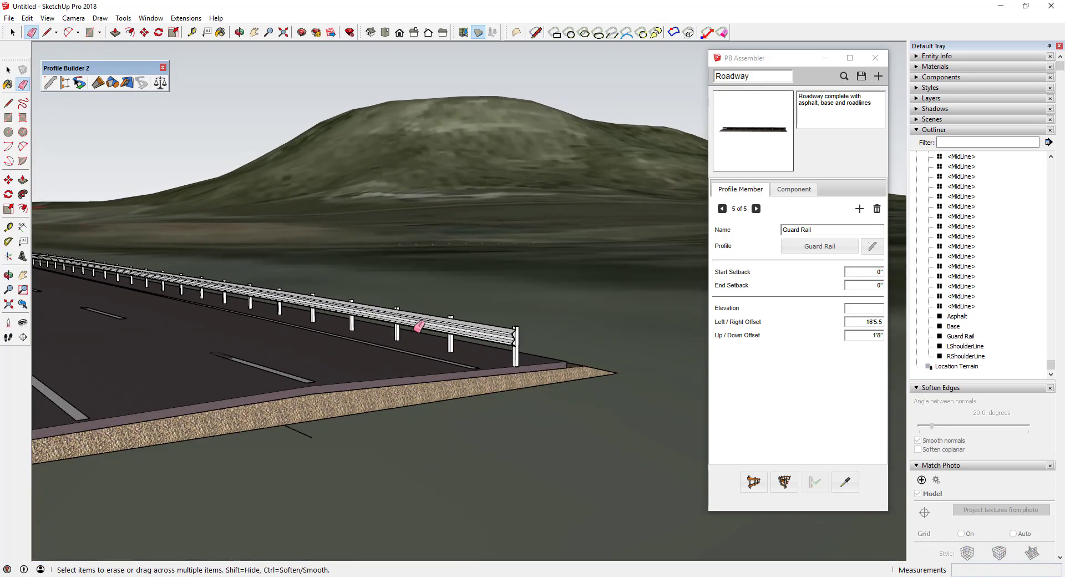
pyautogui.scroll(-4, 419, 326)
pyautogui.moveTo(290, 333)
pyautogui.mouseDown(button='middle')
pyautogui.moveTo(339, 324)
pyautogui.moveTo(309, 243)
pyautogui.moveTo(338, 314)
pyautogui.mouseUp(button='middle')
pyautogui.scroll(1, 407, 324)
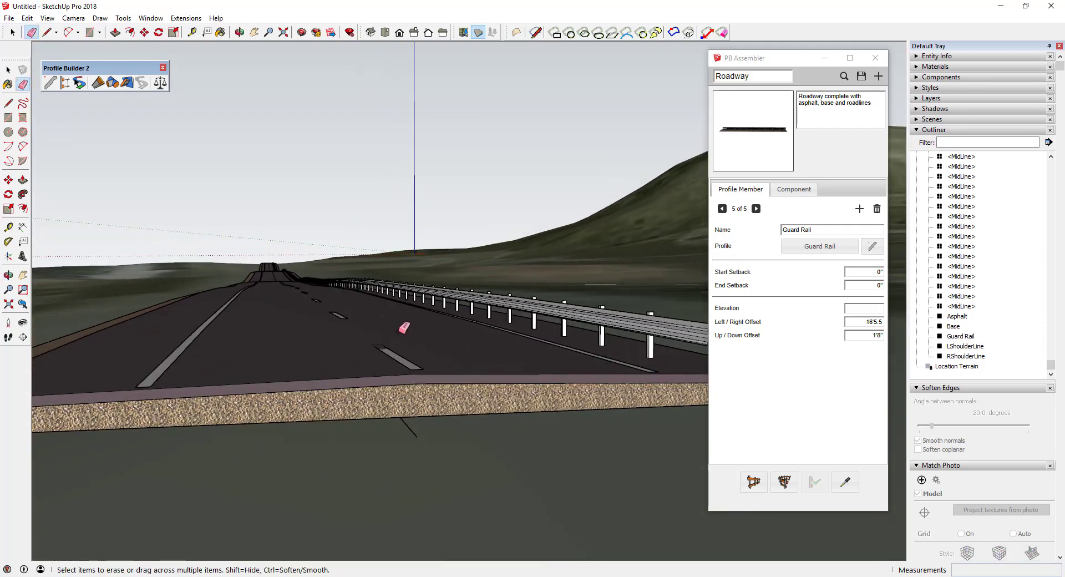
# Open the roadway's Base member for editing and select the faces on its underside
pyautogui.moveTo(381, 350)
pyautogui.mouseDown(button='middle')
pyautogui.moveTo(440, 368)
pyautogui.moveTo(458, 309)
pyautogui.moveTo(289, 372)
pyautogui.mouseUp(button='middle')
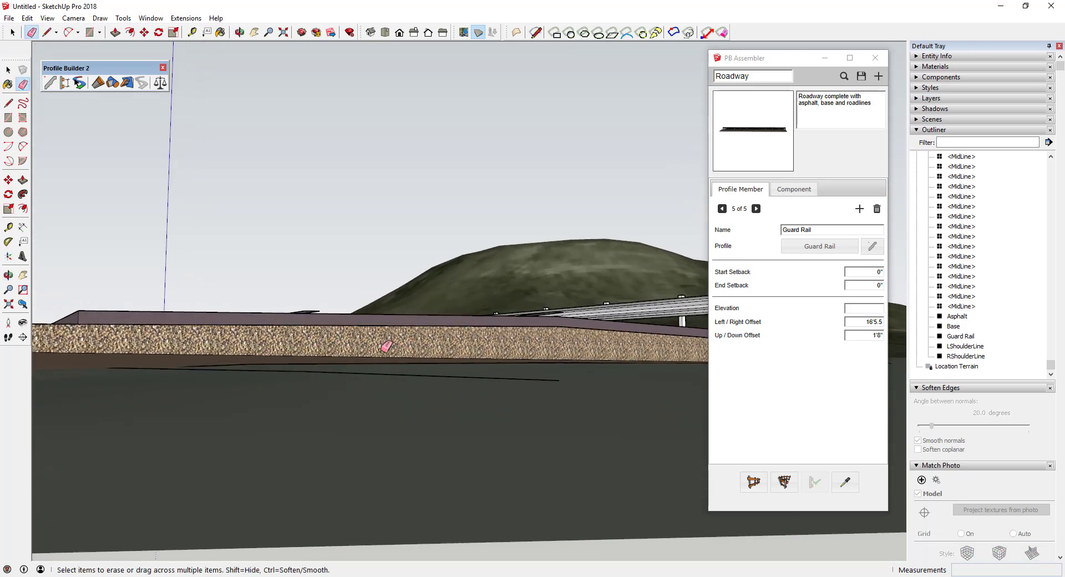
pyautogui.moveTo(535, 363)
pyautogui.mouseDown(button='middle')
pyautogui.moveTo(214, 333)
pyautogui.moveTo(198, 333)
pyautogui.moveTo(192, 359)
pyautogui.mouseUp(button='middle')
pyautogui.press('space')
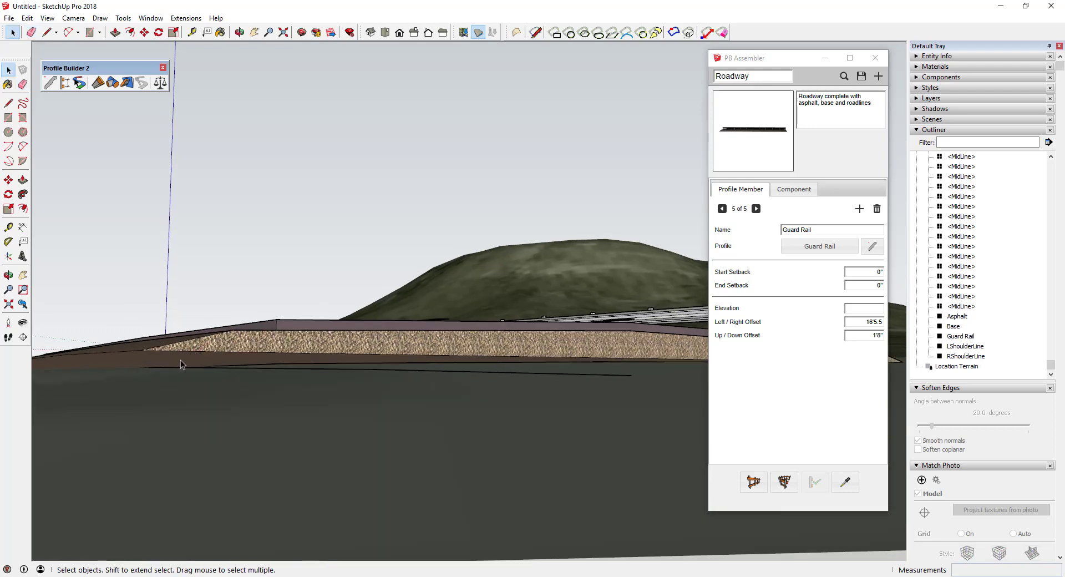
pyautogui.click(179, 359)
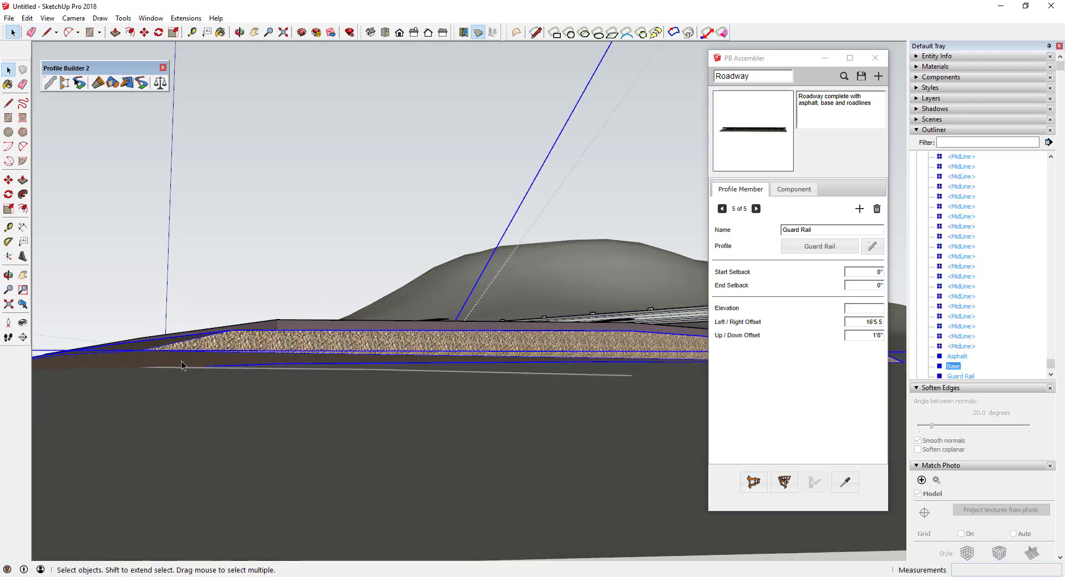
pyautogui.hotkey('ctrl', 't')
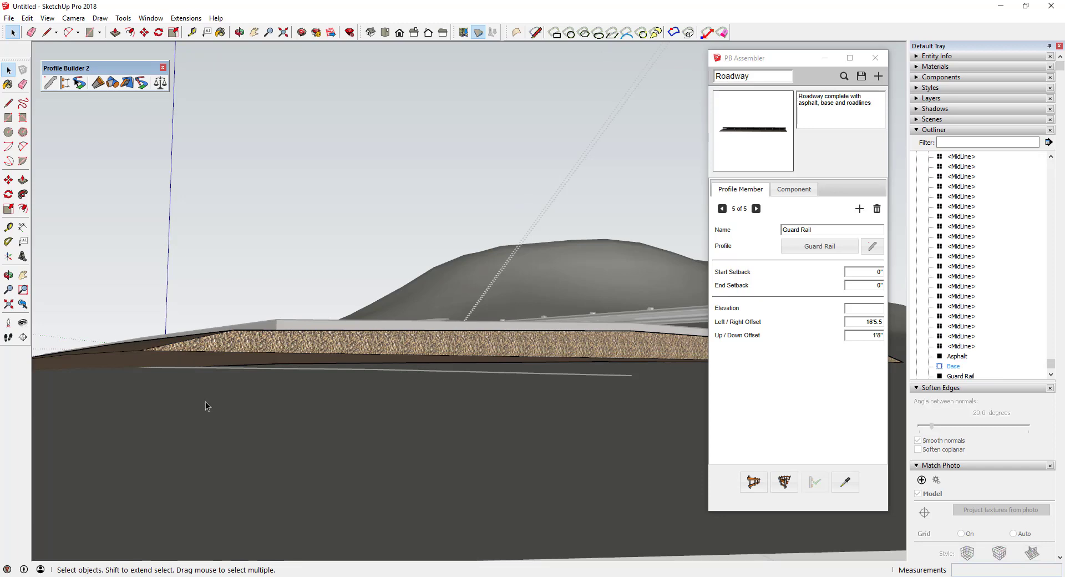
pyautogui.moveTo(205, 401); pyautogui.dragTo(221, 333, button='middle')
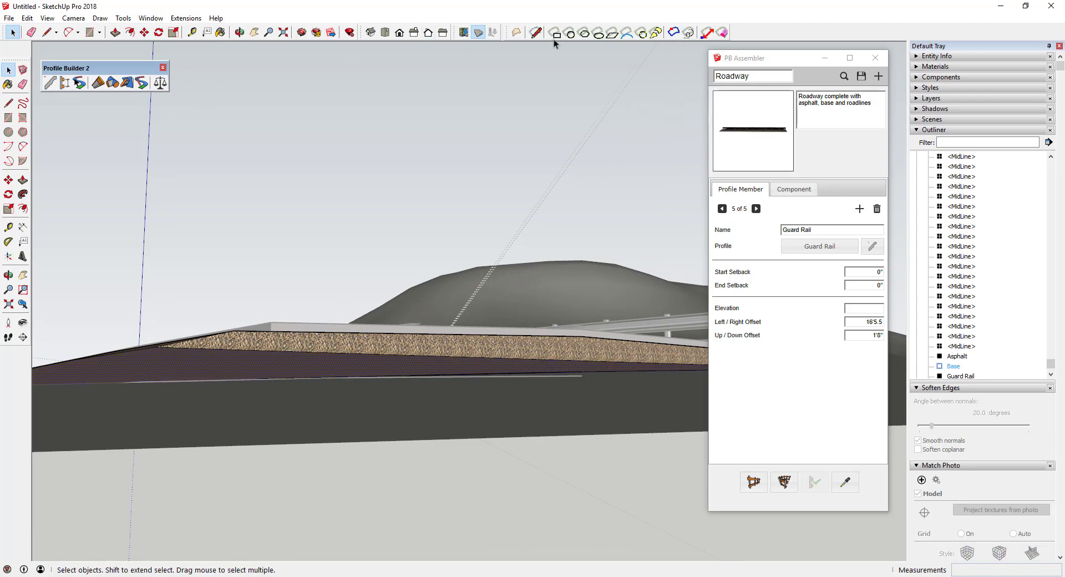
# Show the Fredo6_JointPushPull toolbar and move the Profile Builder 2 toolbar clear of it
pyautogui.rightClick(783, 39)
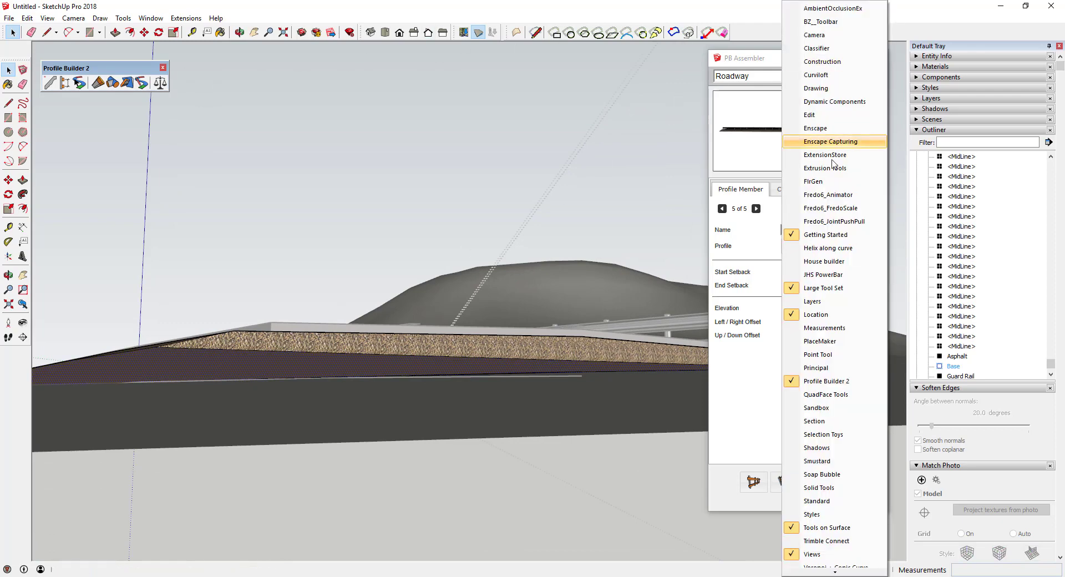
pyautogui.click(835, 225)
pyautogui.moveTo(64, 68); pyautogui.dragTo(278, 80)
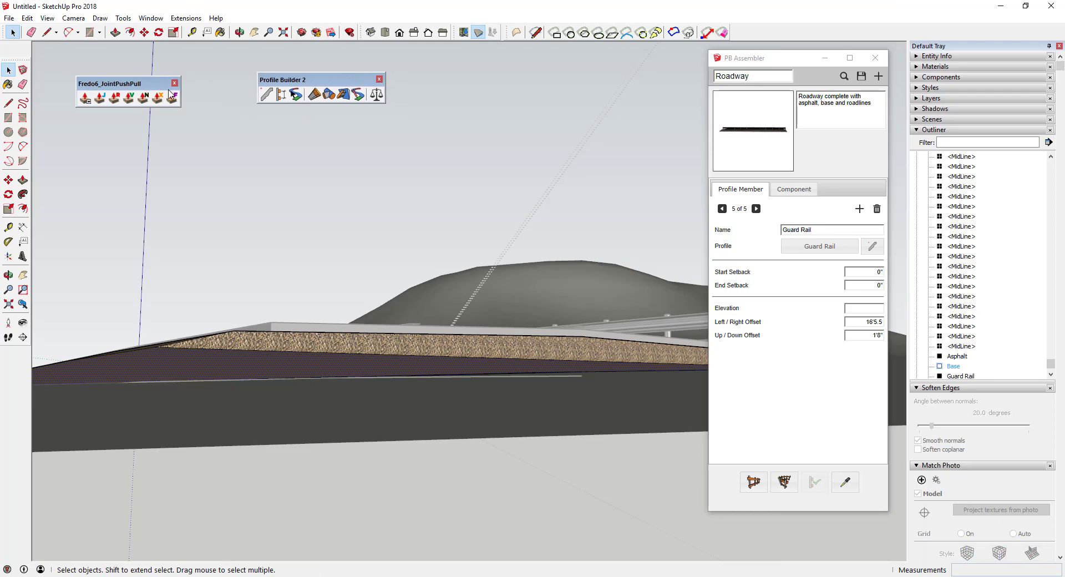
pyautogui.click(127, 100)
pyautogui.click(286, 370)
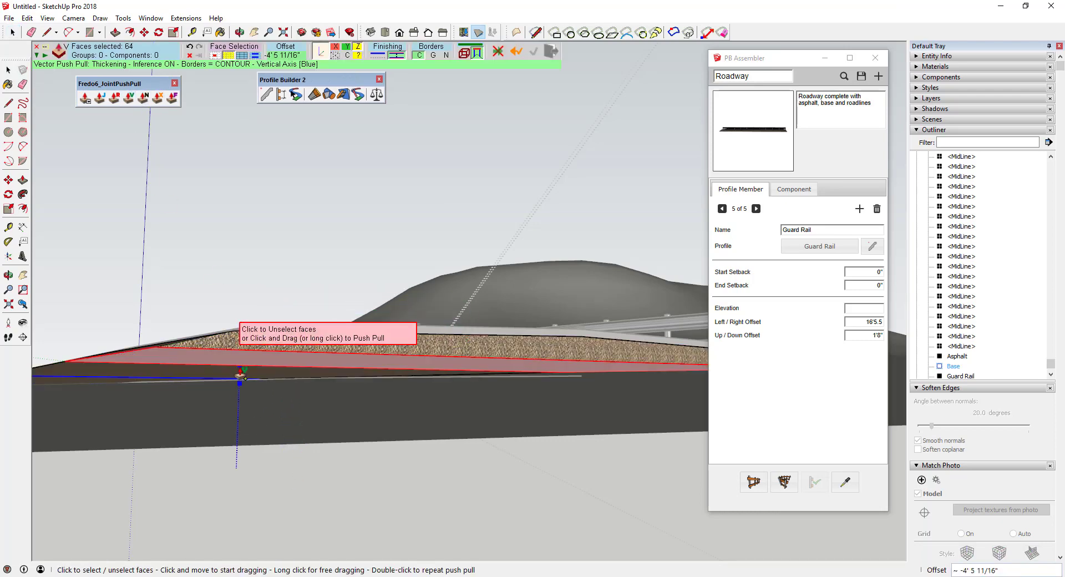
pyautogui.press('space')
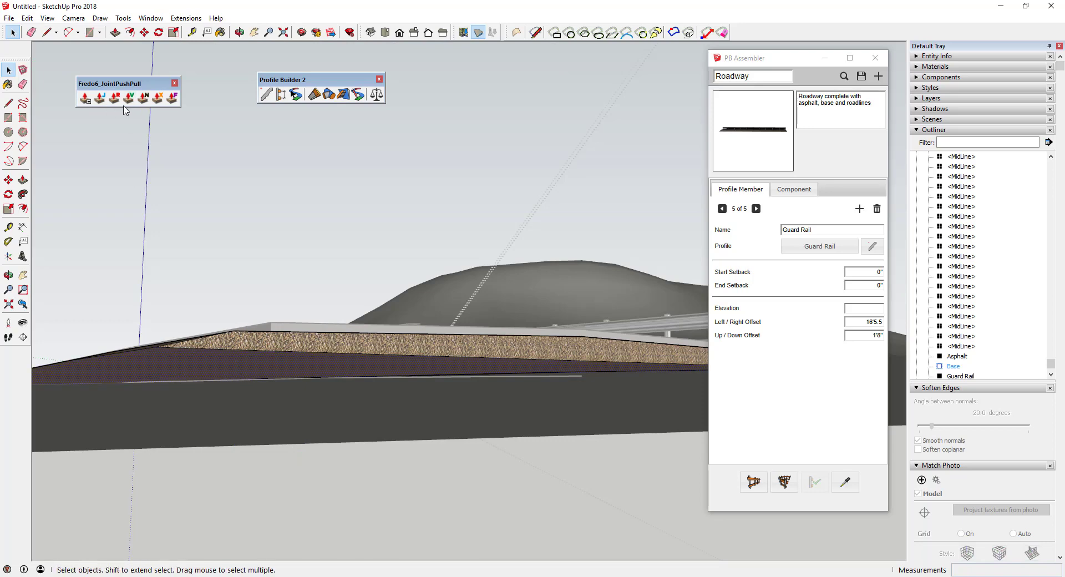
# Extend the Base's underside faces straight down about 4' 8 1/2" with Vector Push Pull and finish editing the roadway group
pyautogui.click(131, 99)
pyautogui.moveTo(237, 383); pyautogui.dragTo(238, 427)
pyautogui.moveTo(238, 427); pyautogui.dragTo(201, 406, button='middle')
pyautogui.scroll(10, 248, 427)
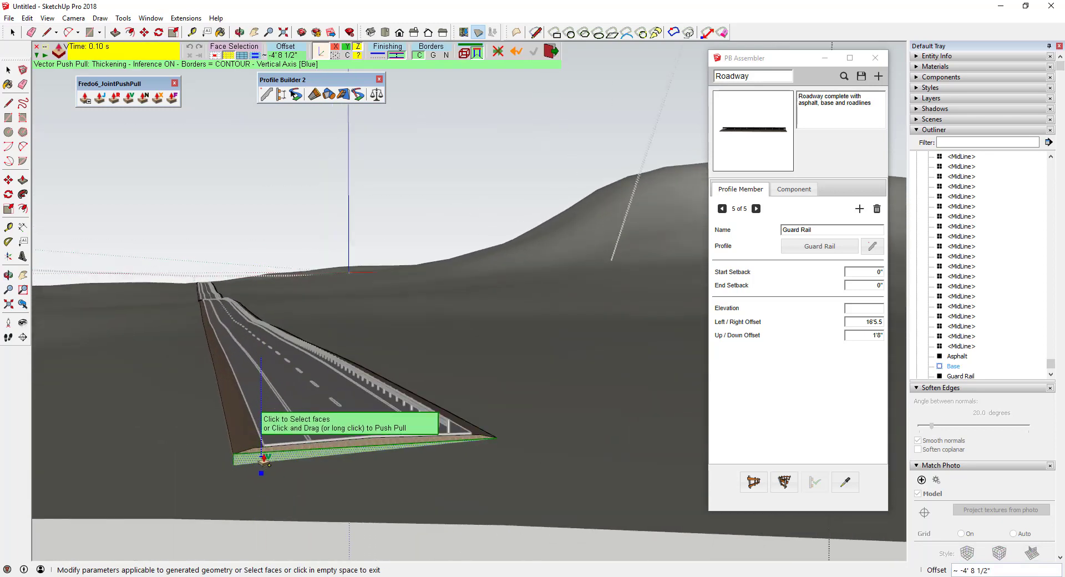
pyautogui.moveTo(236, 465); pyautogui.dragTo(290, 466, button='middle')
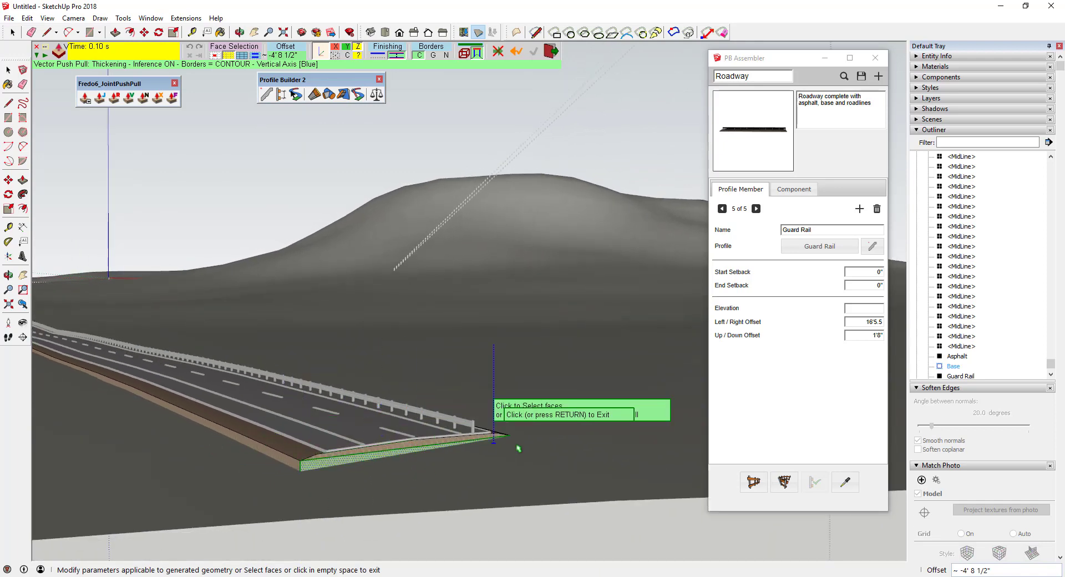
pyautogui.moveTo(493, 488); pyautogui.dragTo(438, 440, button='middle')
pyautogui.scroll(3, 295, 411)
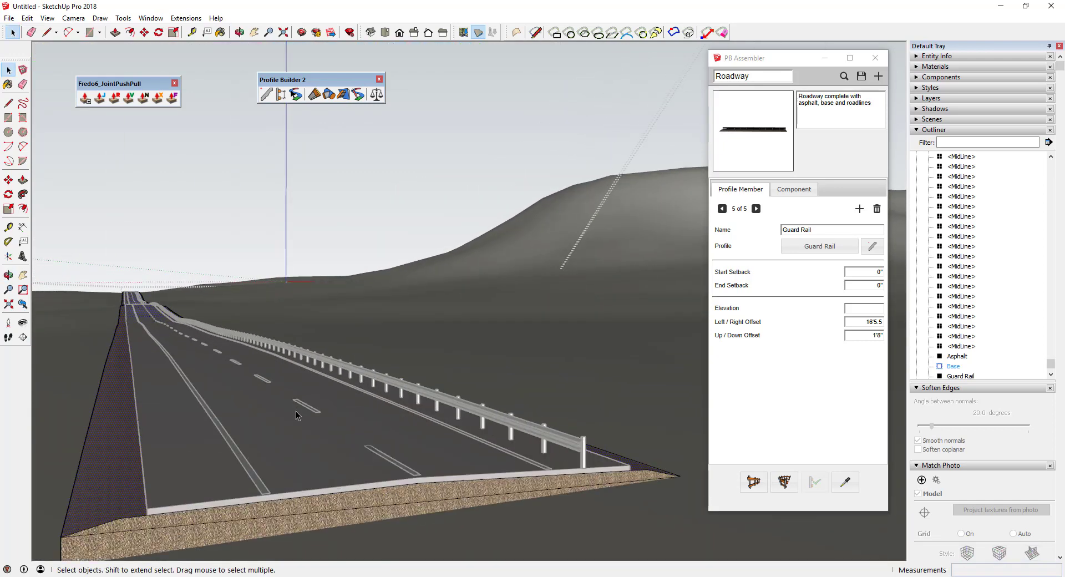
pyautogui.moveTo(296, 415); pyautogui.dragTo(532, 440, button='middle')
pyautogui.moveTo(621, 449); pyautogui.dragTo(510, 420, button='middle')
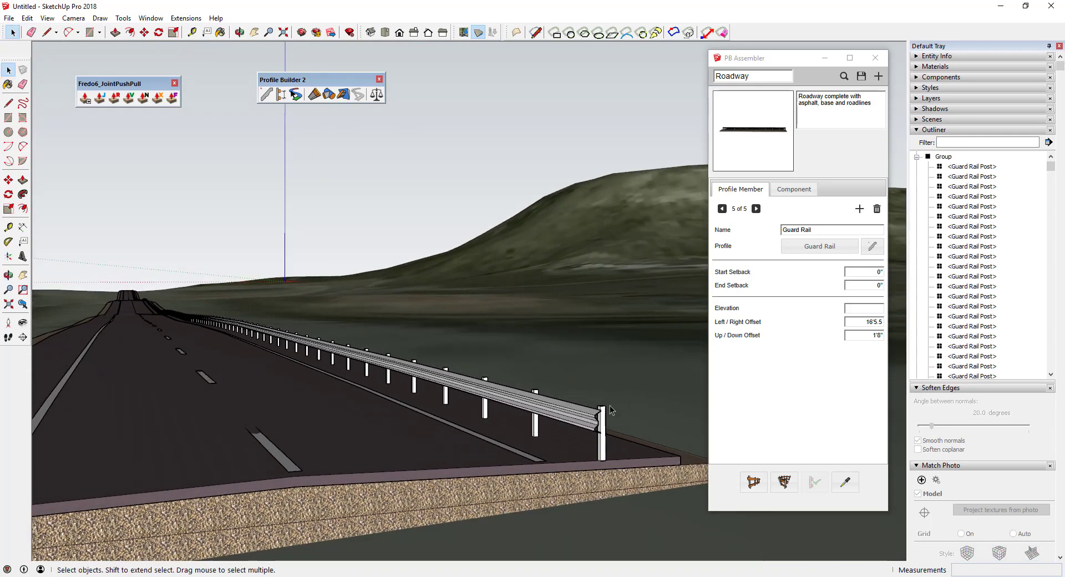
# Show the roadway assembly's second component and name it Guard Rail Post
pyautogui.scroll(3, 509, 419)
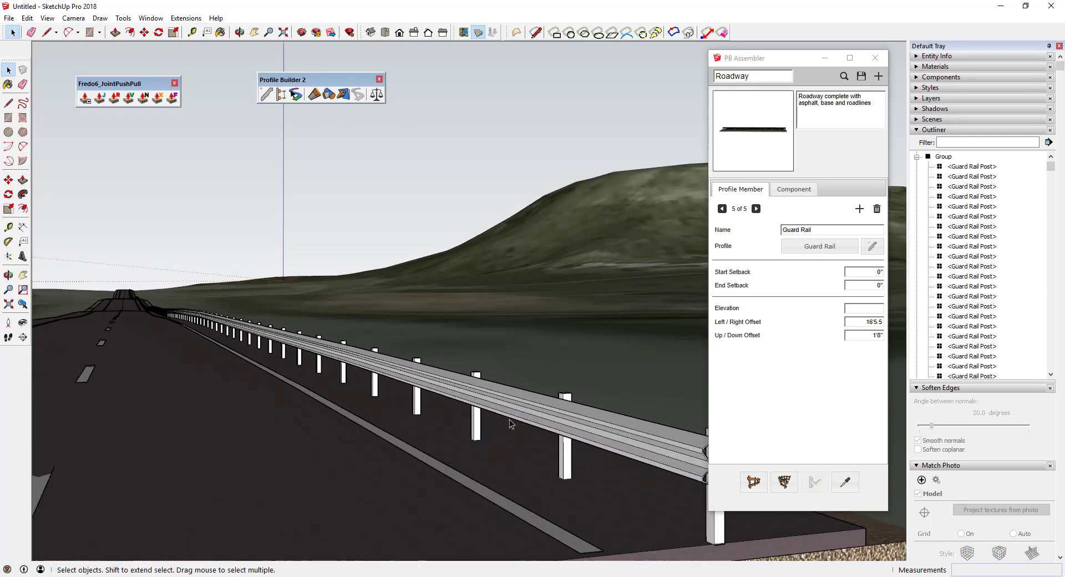
pyautogui.click(756, 209)
pyautogui.click(790, 189)
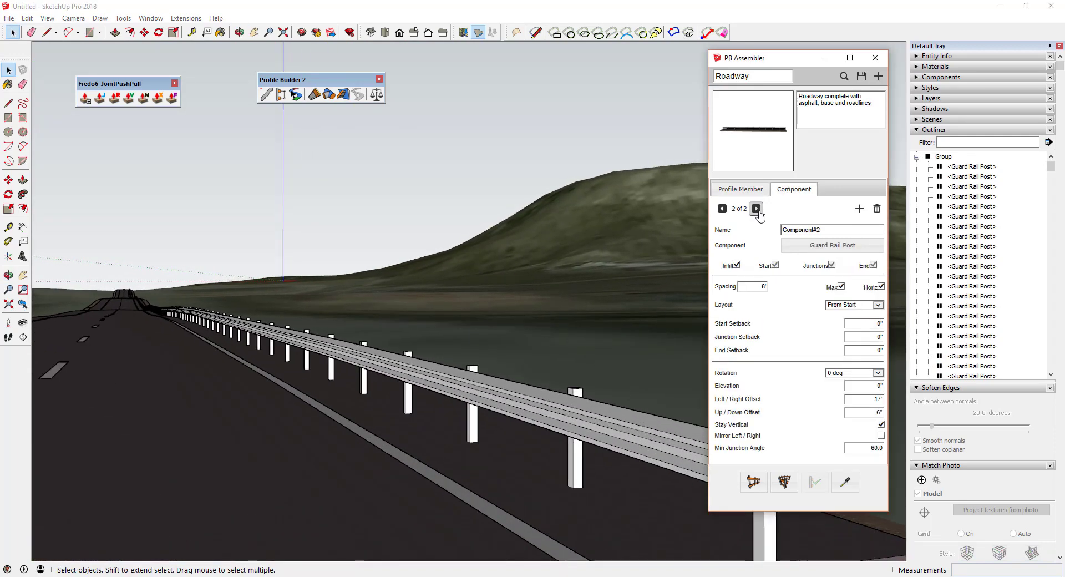
pyautogui.click(756, 209)
pyautogui.click(721, 209)
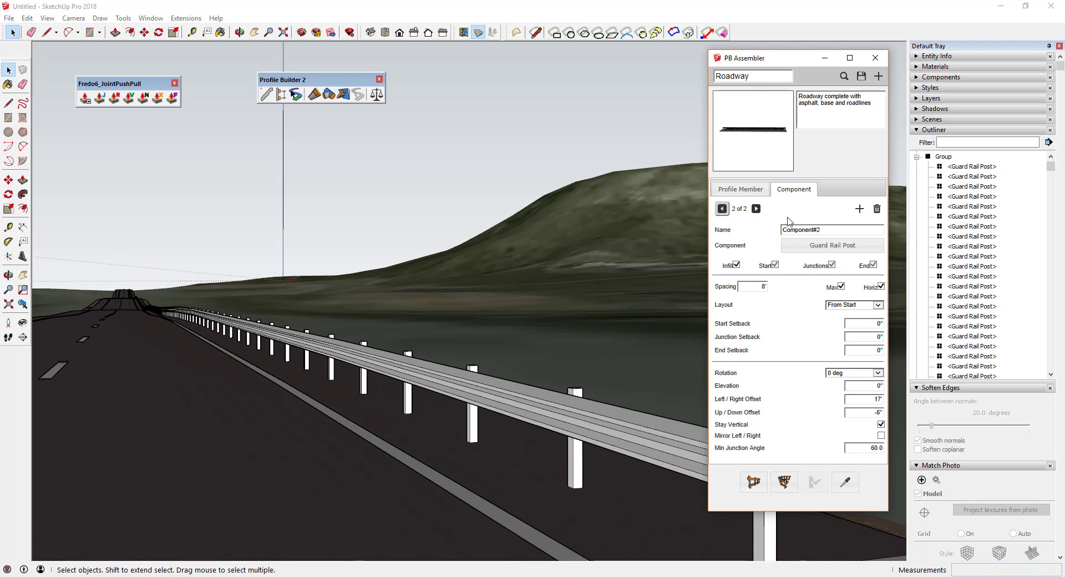
pyautogui.tripleClick(844, 233)
pyautogui.write('Guard Rail')
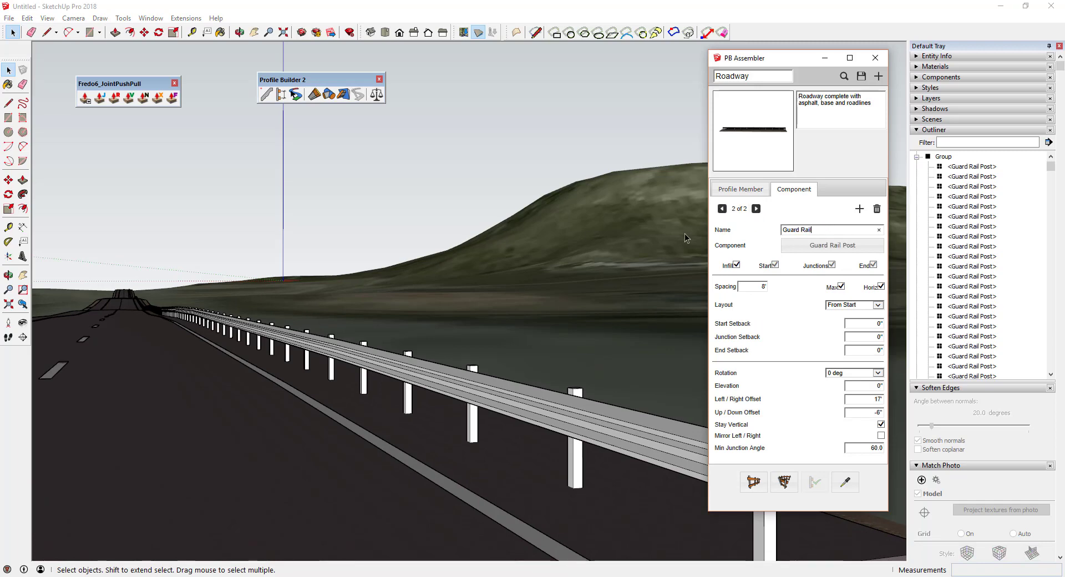
pyautogui.write(' Post')
pyautogui.press('Tab')
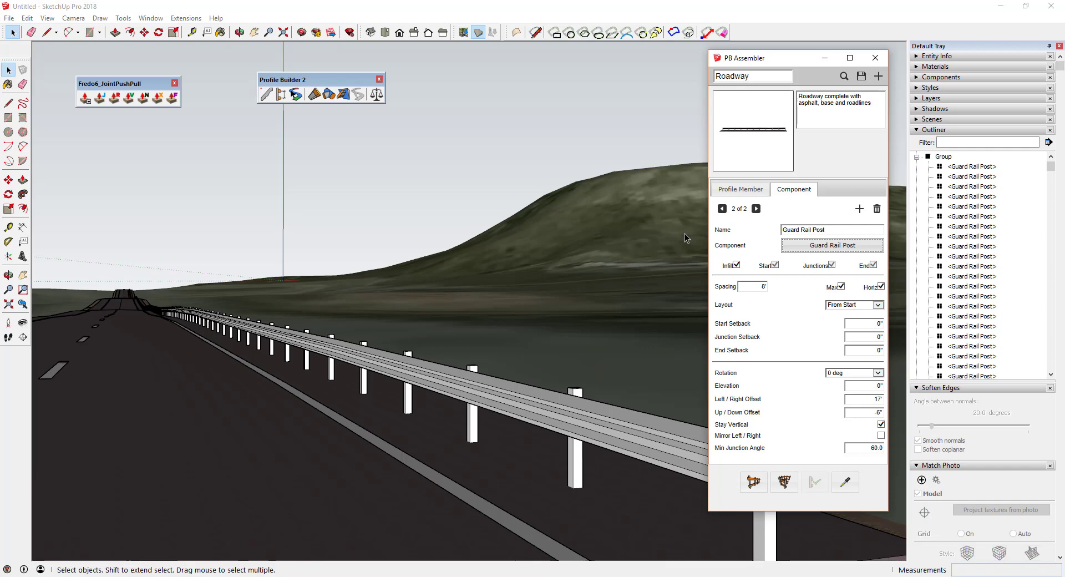
# Set the Guard Rail Post component's spacing to 16' and apply the change to the roadway assembly
pyautogui.doubleClick(764, 286)
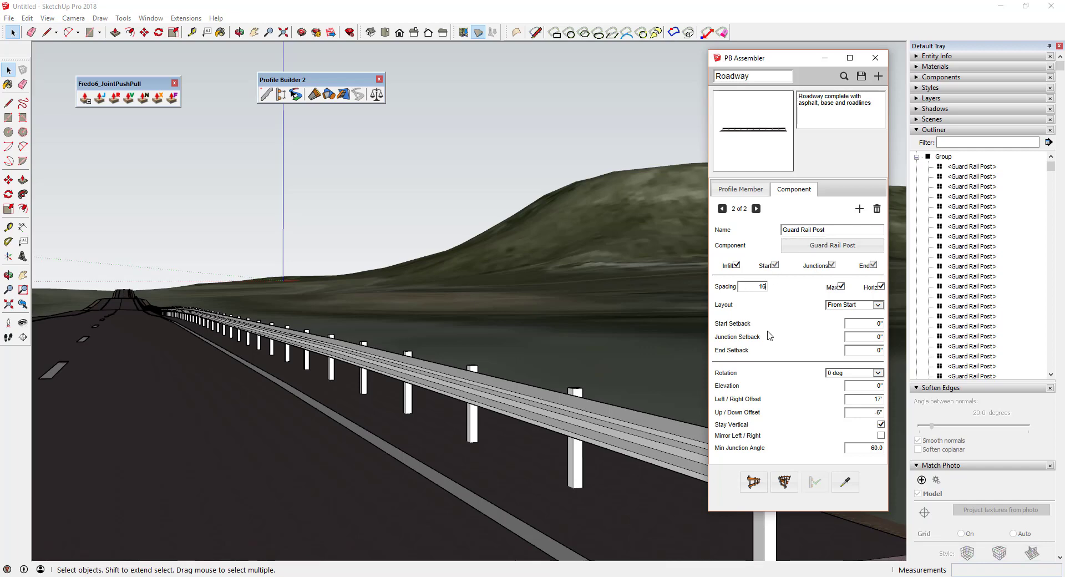
pyautogui.write('16')
pyautogui.click(815, 482)
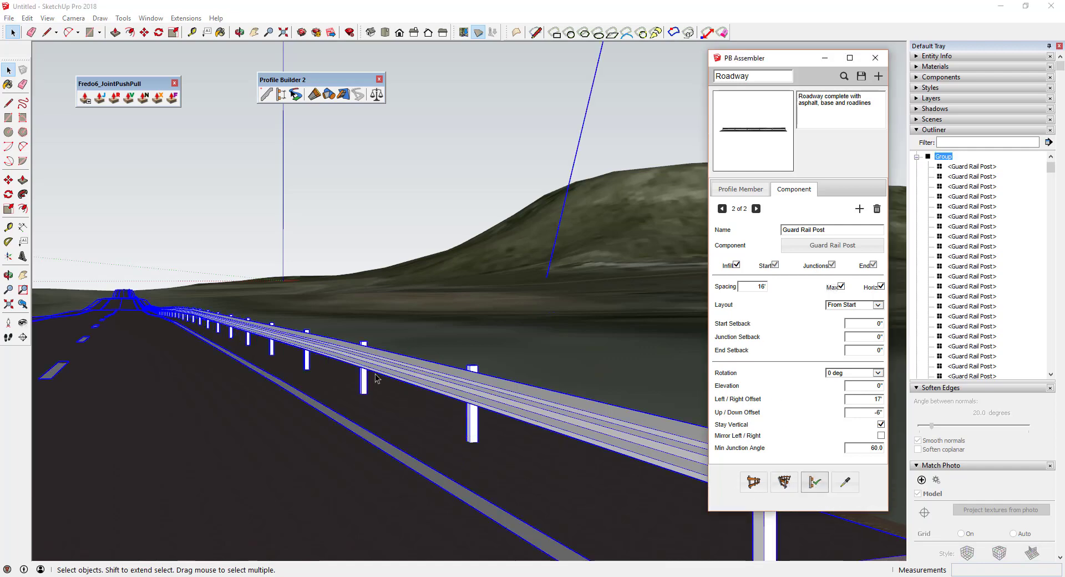
pyautogui.moveTo(381, 376); pyautogui.dragTo(514, 434, button='middle')
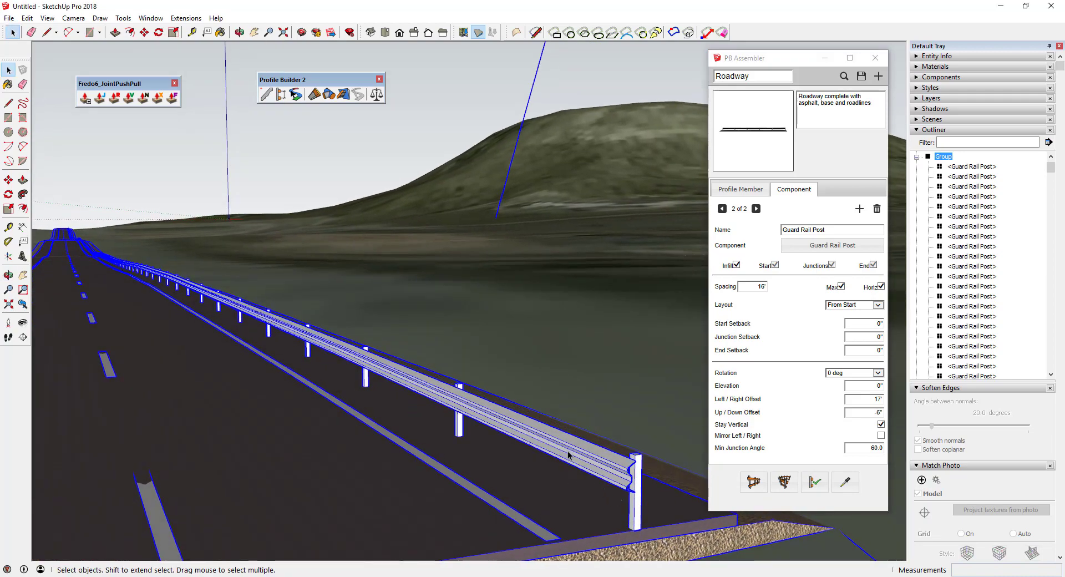
pyautogui.moveTo(634, 426); pyautogui.dragTo(423, 431, button='middle')
pyautogui.moveTo(623, 449); pyautogui.dragTo(519, 435)
pyautogui.press('space')
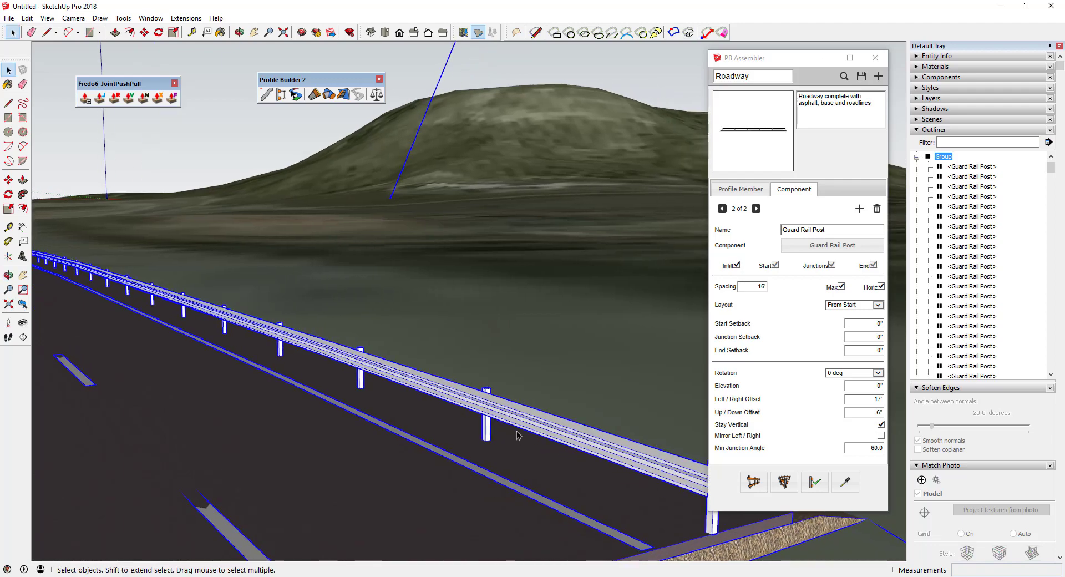
# Open the second guard rail post from the road's near end for editing and offset its top face outward
pyautogui.scroll(-2, 519, 436)
pyautogui.scroll(2, 516, 434)
pyautogui.scroll(-4, 515, 434)
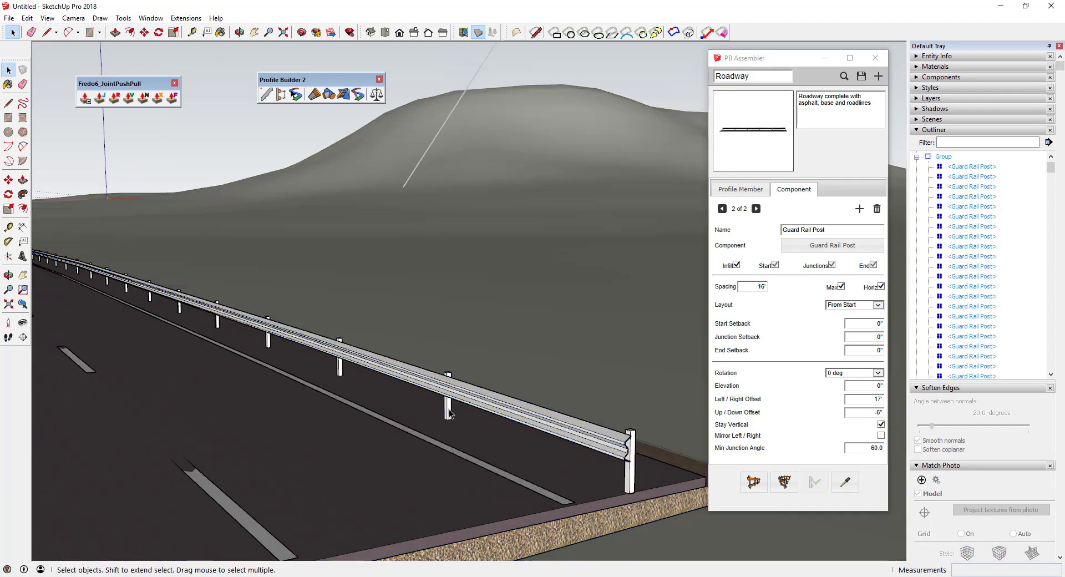
pyautogui.scroll(8, 449, 413)
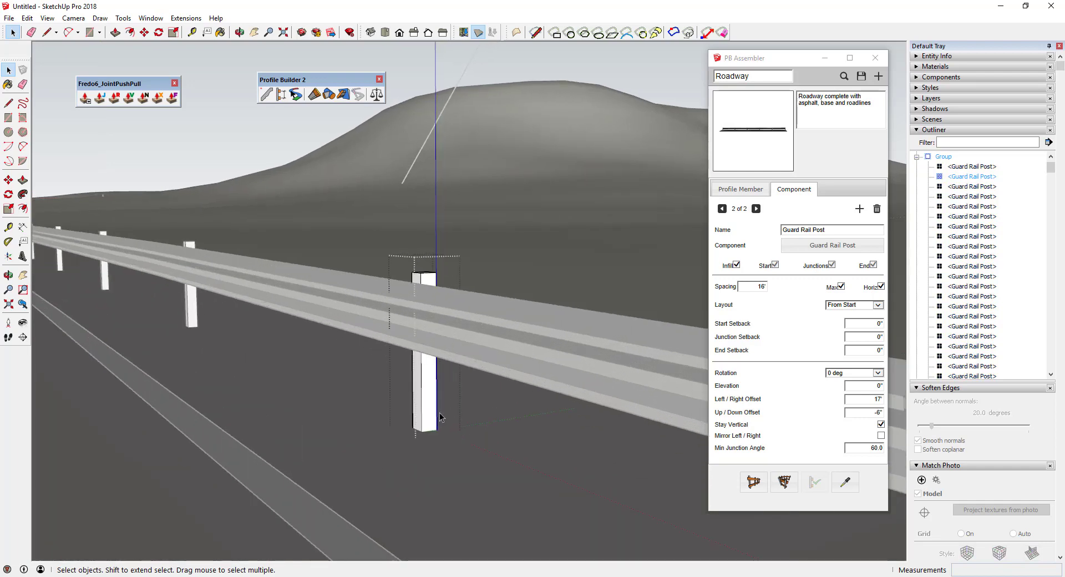
pyautogui.moveTo(430, 426); pyautogui.dragTo(421, 340, button='middle')
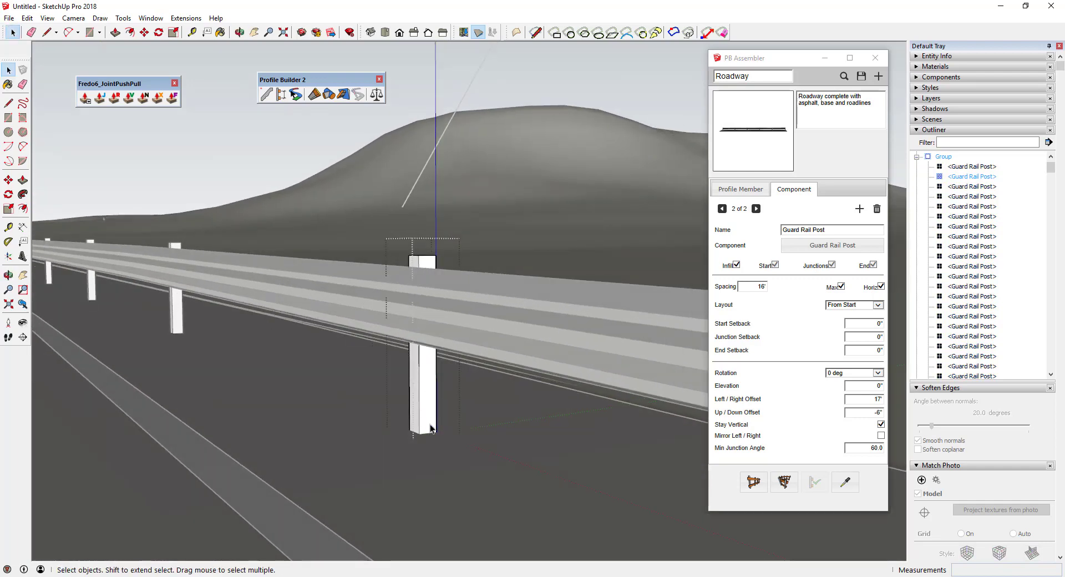
pyautogui.scroll(5, 447, 435)
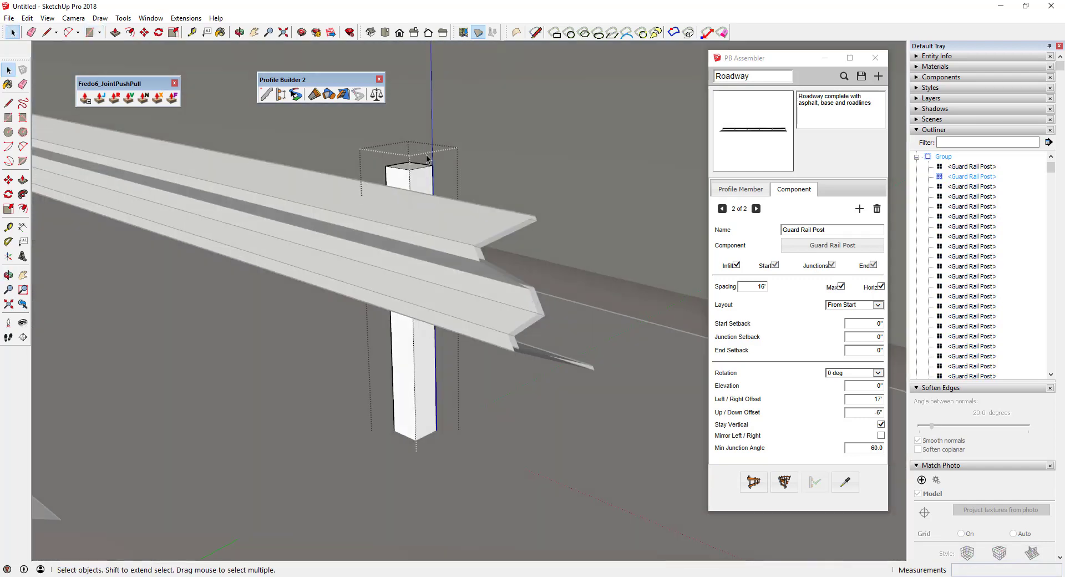
pyautogui.press('f')
pyautogui.click(410, 173)
pyautogui.click(436, 167)
pyautogui.press('space')
# Copy the offset ring from the post's top down to its base and erase the original ring at the top
pyautogui.scroll(3, 435, 166)
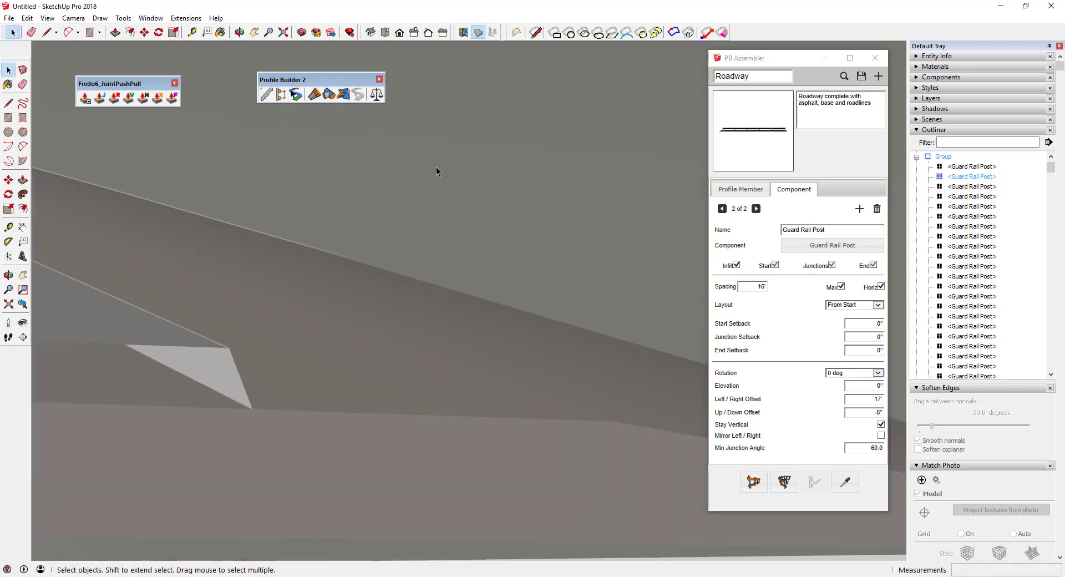
pyautogui.scroll(-3, 436, 166)
pyautogui.moveTo(435, 167); pyautogui.dragTo(438, 179, button='middle')
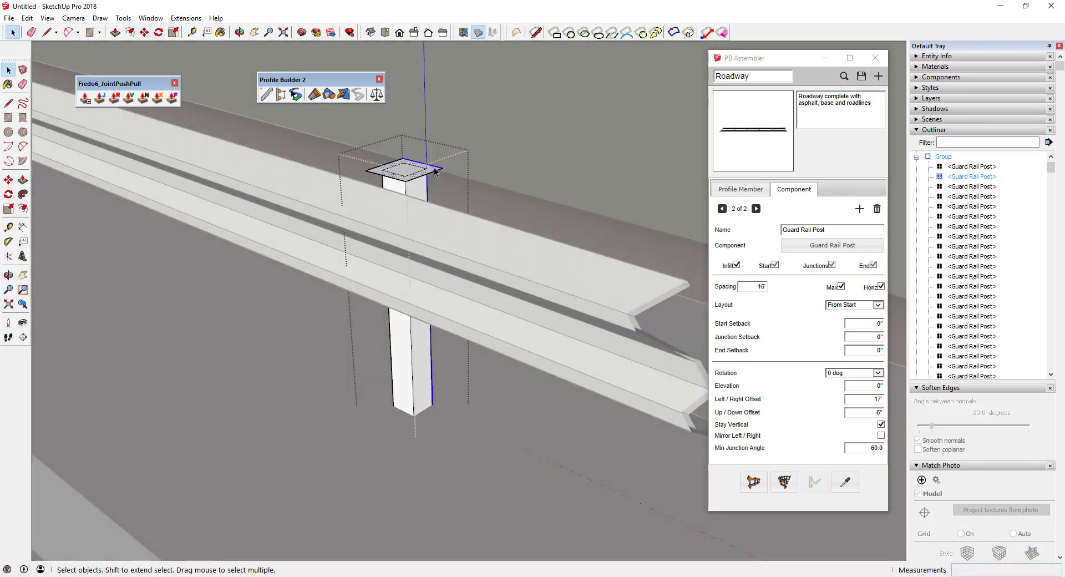
pyautogui.press('m')
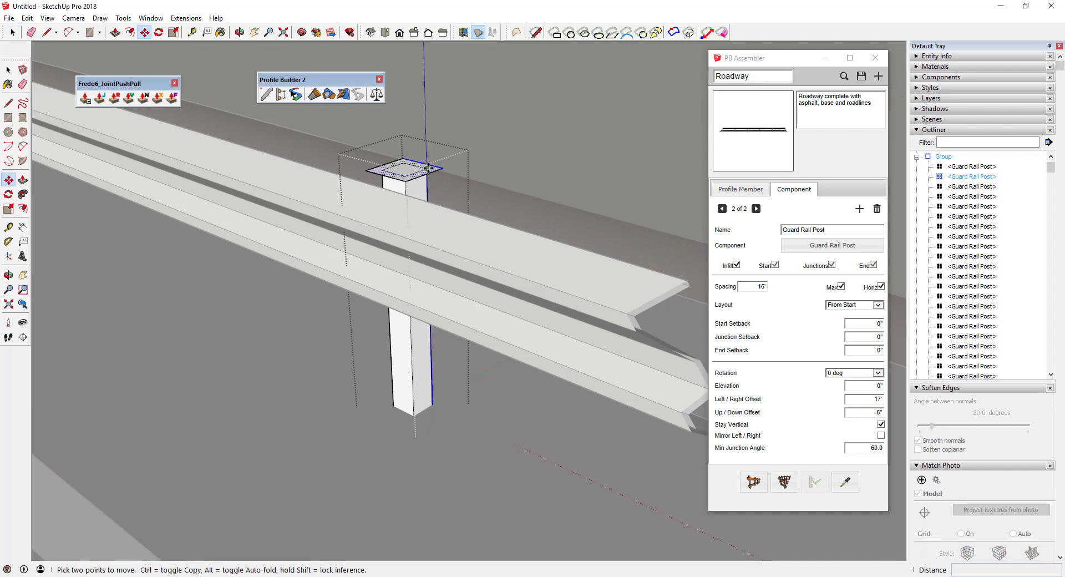
pyautogui.click(426, 167)
pyautogui.press('ctrl')
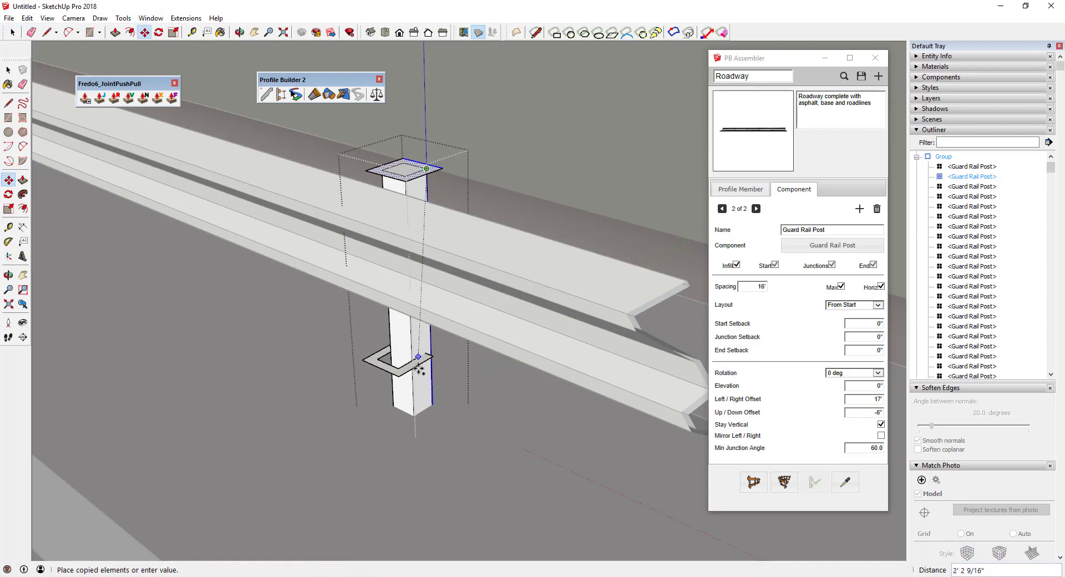
pyautogui.click(432, 394)
pyautogui.press('e')
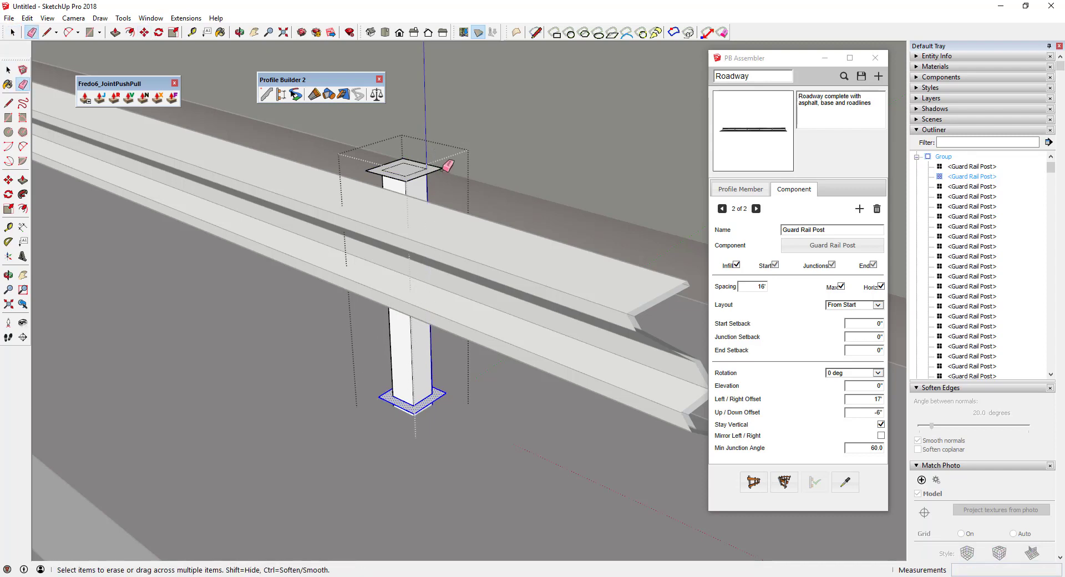
pyautogui.press('space')
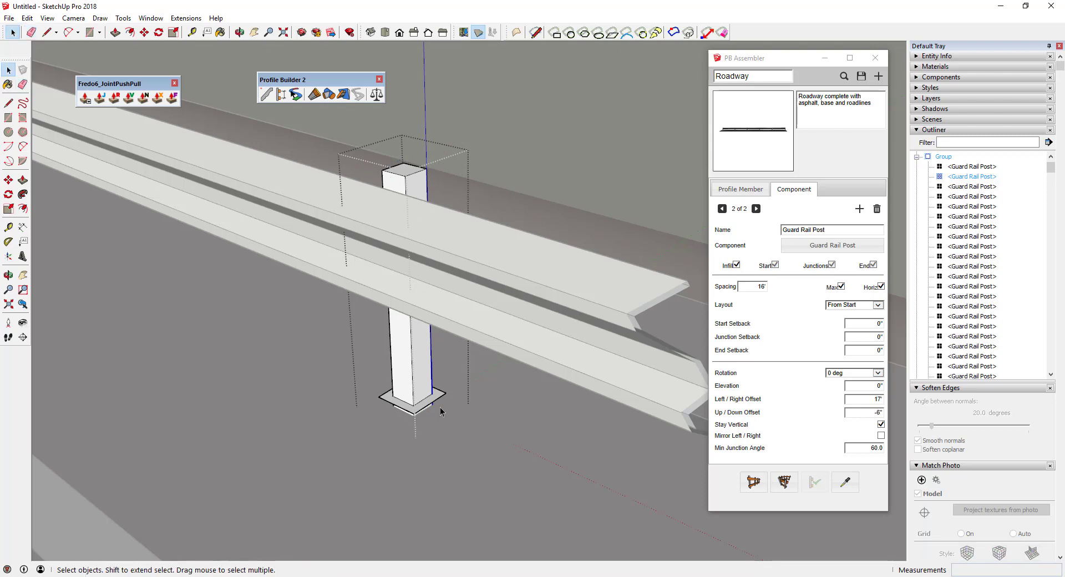
# Push/Pull the ring at the post's foot into a base plate about 2 3/16" thick and reverse the post's selected faces
pyautogui.press('p')
pyautogui.click(421, 409)
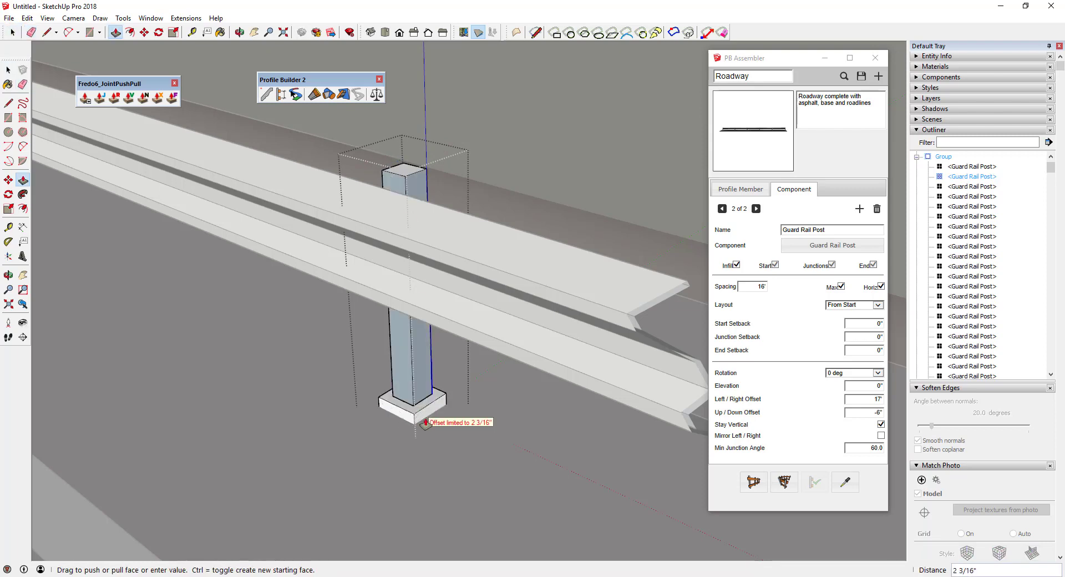
pyautogui.click(439, 422)
pyautogui.press('space')
pyautogui.rightClick(399, 357)
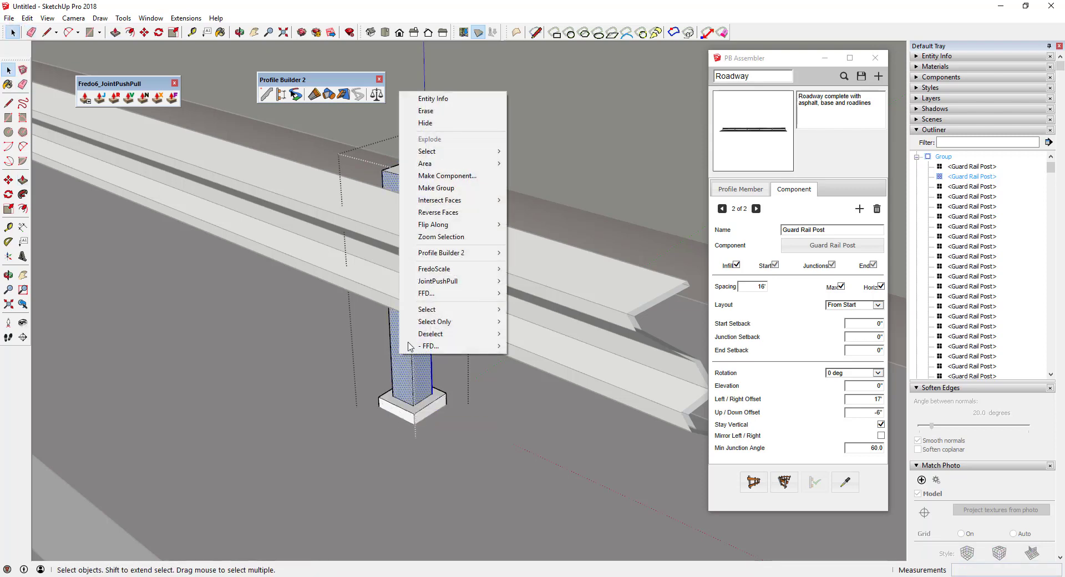
pyautogui.click(441, 213)
# Examine the base plates on the guard rail posts and the post spacing along the roadway
pyautogui.scroll(-1, 292, 169)
pyautogui.scroll(-3, 293, 169)
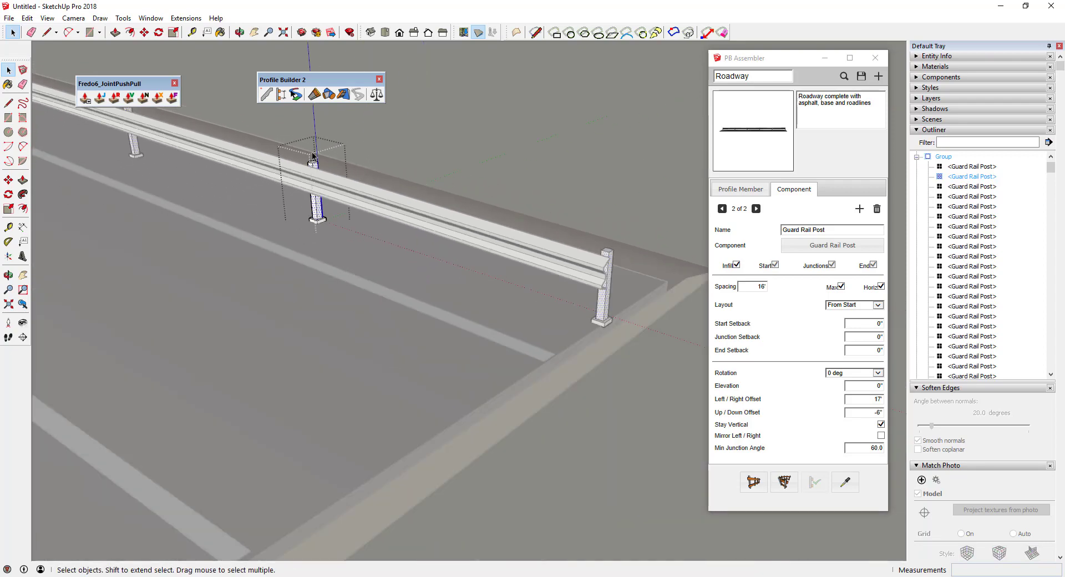
pyautogui.moveTo(292, 169); pyautogui.dragTo(494, 321, button='middle')
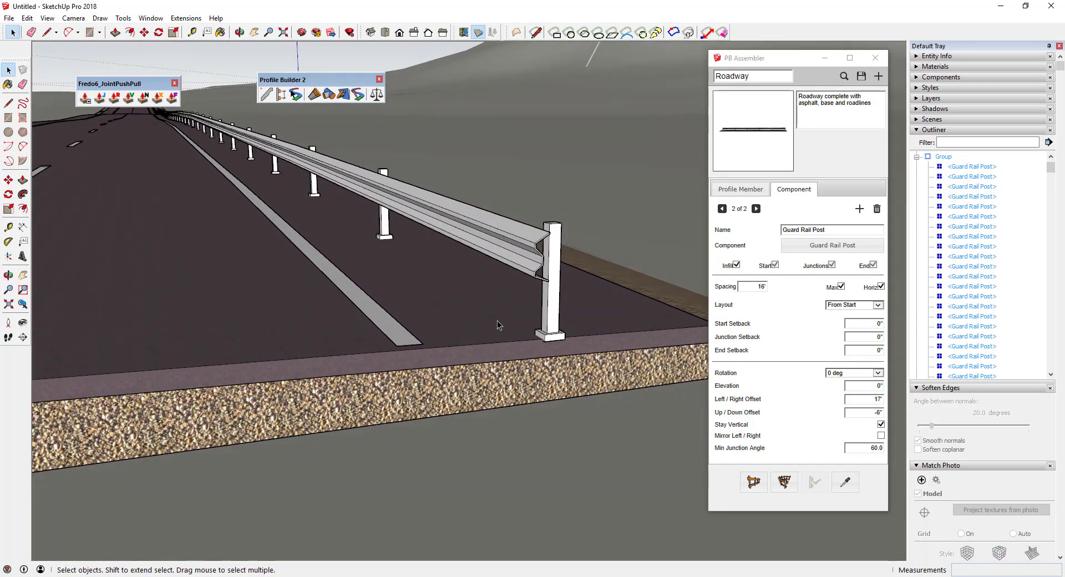
pyautogui.scroll(2, 563, 328)
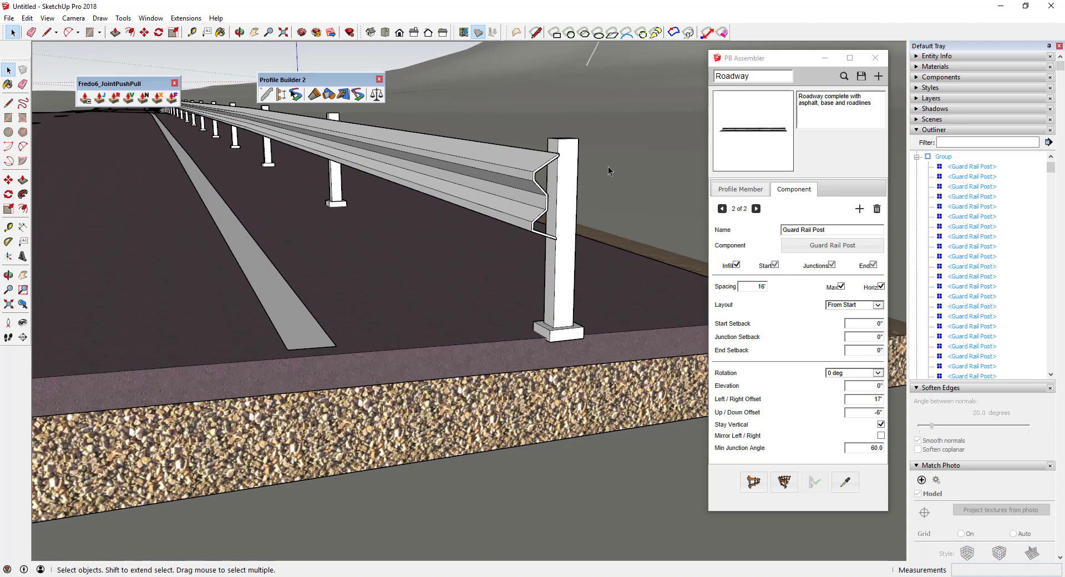
pyautogui.scroll(-2, 619, 173)
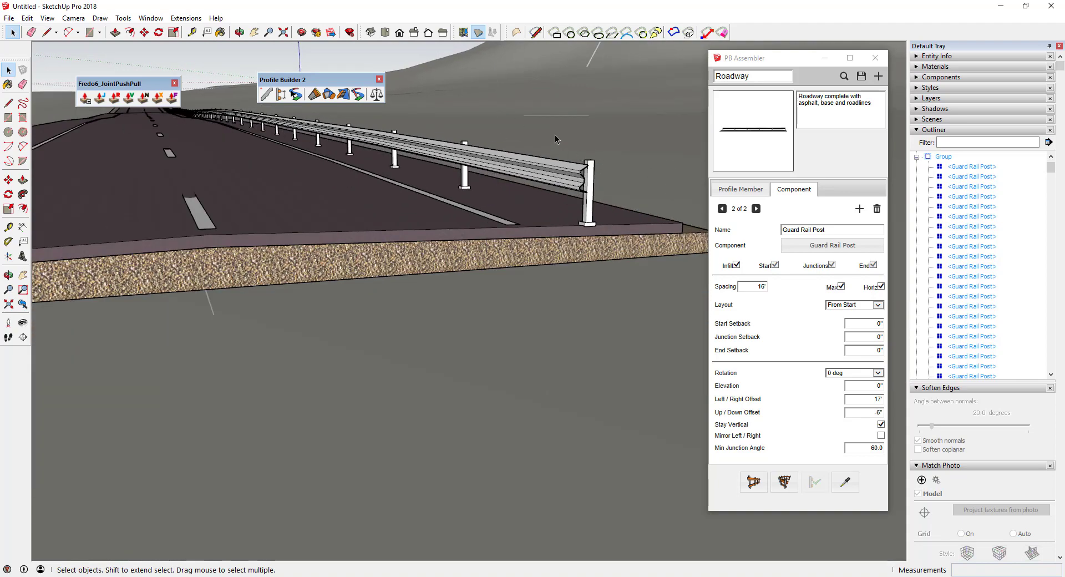
pyautogui.scroll(2, 555, 135)
pyautogui.moveTo(555, 134); pyautogui.dragTo(574, 164, button='middle')
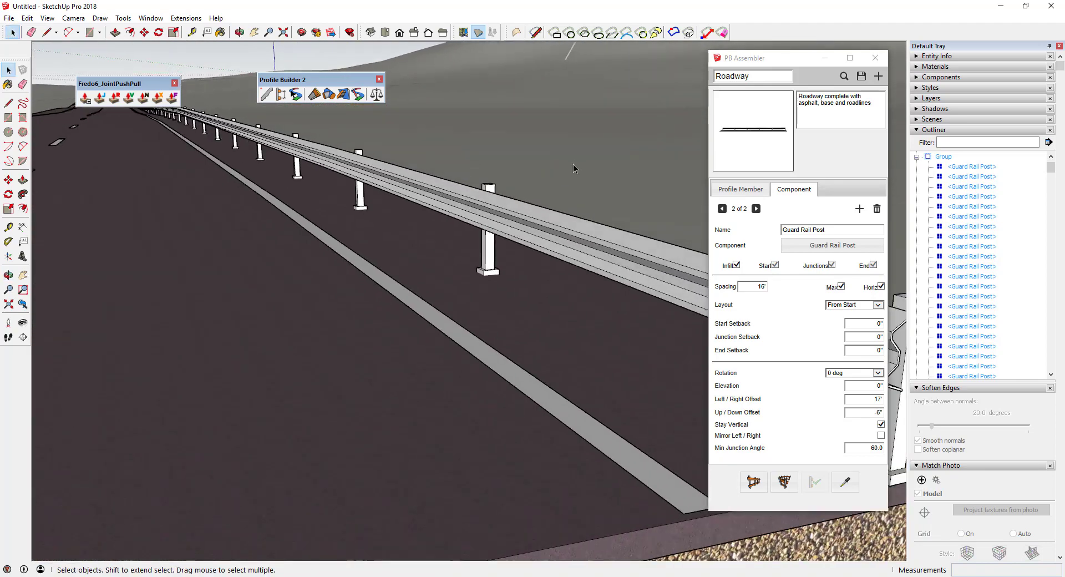
pyautogui.scroll(-3, 521, 175)
pyautogui.scroll(2, 453, 174)
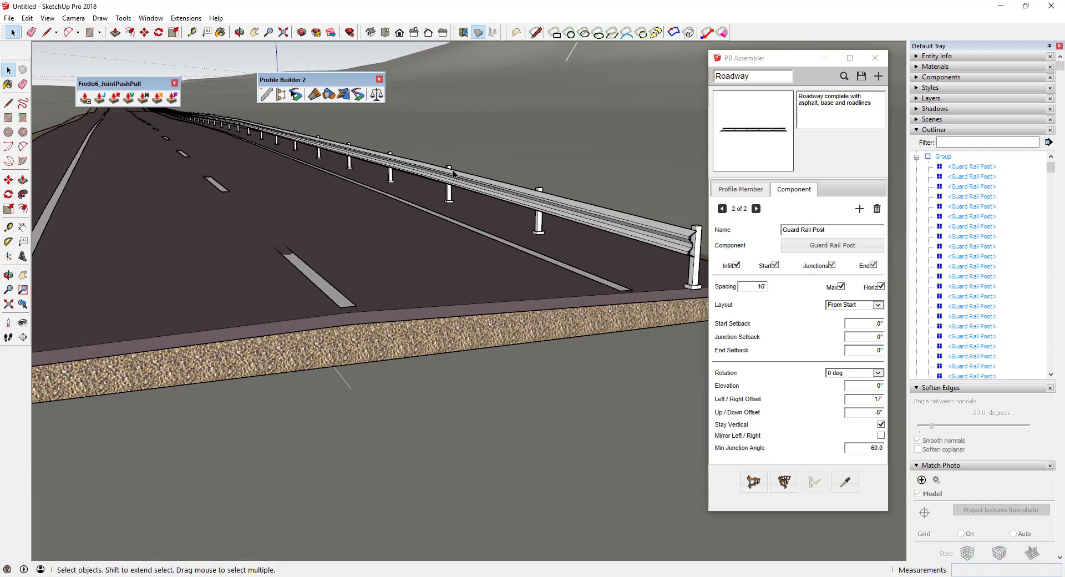